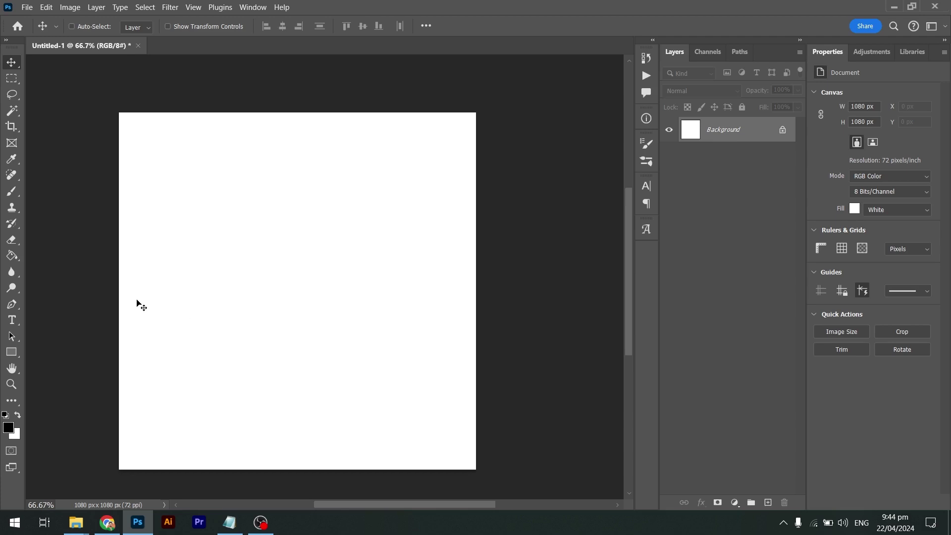
- Add a point text line reading "GRAPHIC DESIGN" in the upper half of the canvas and commit it
key(t)
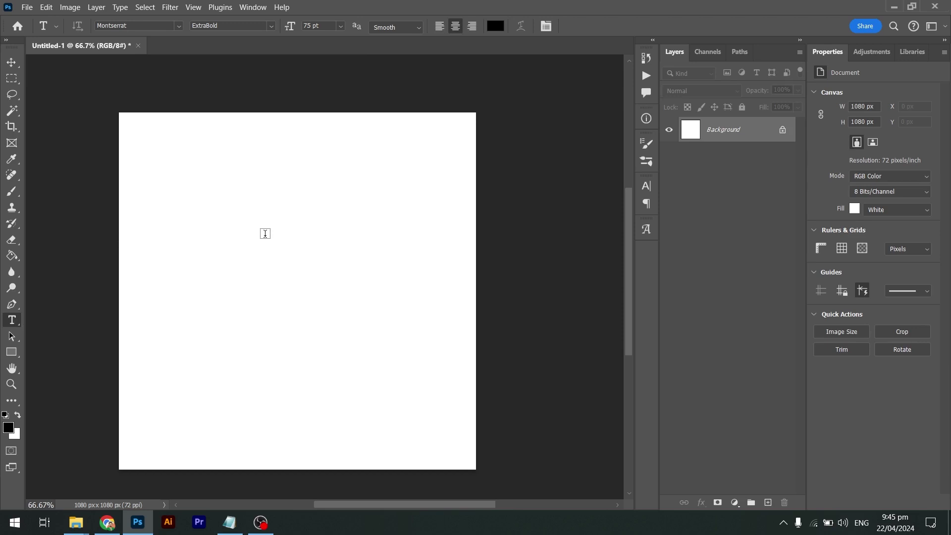
click(265, 233)
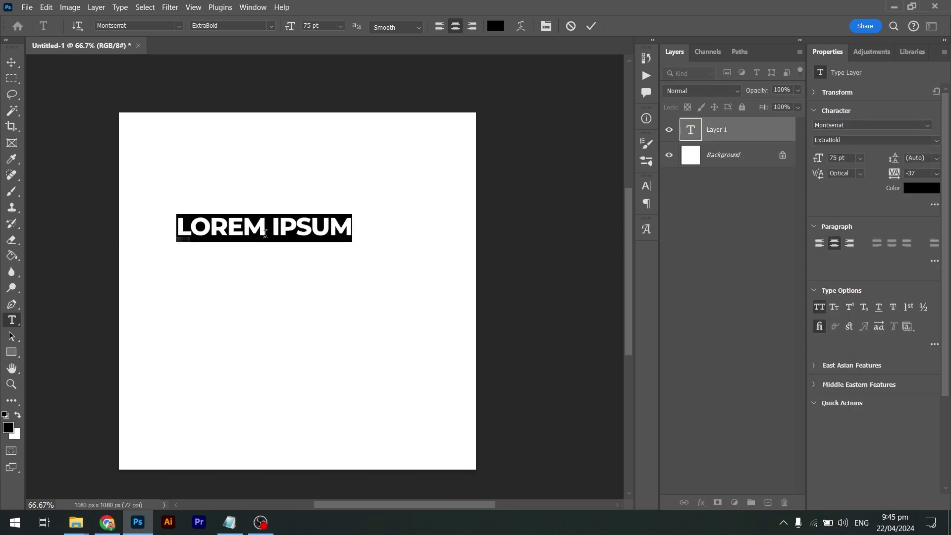
key(BackSpace)
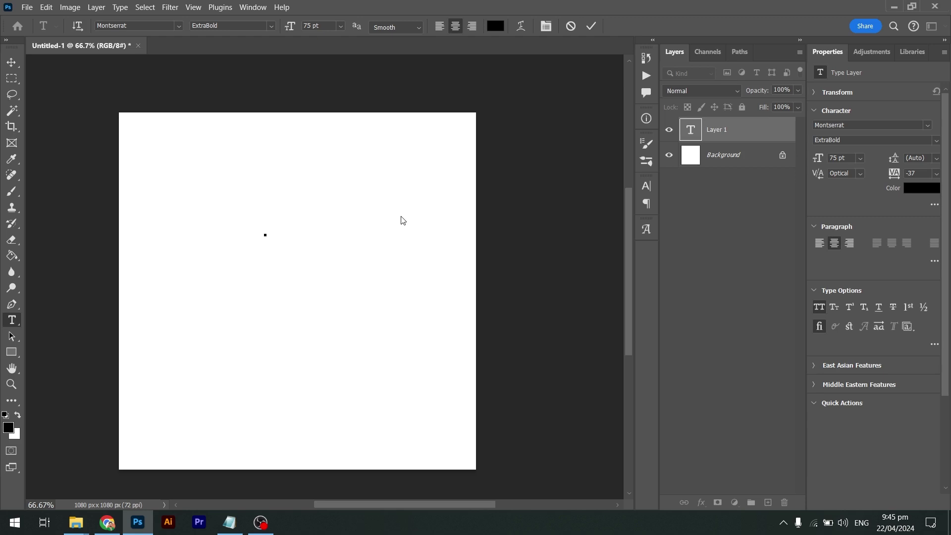
text(GRAP HI)
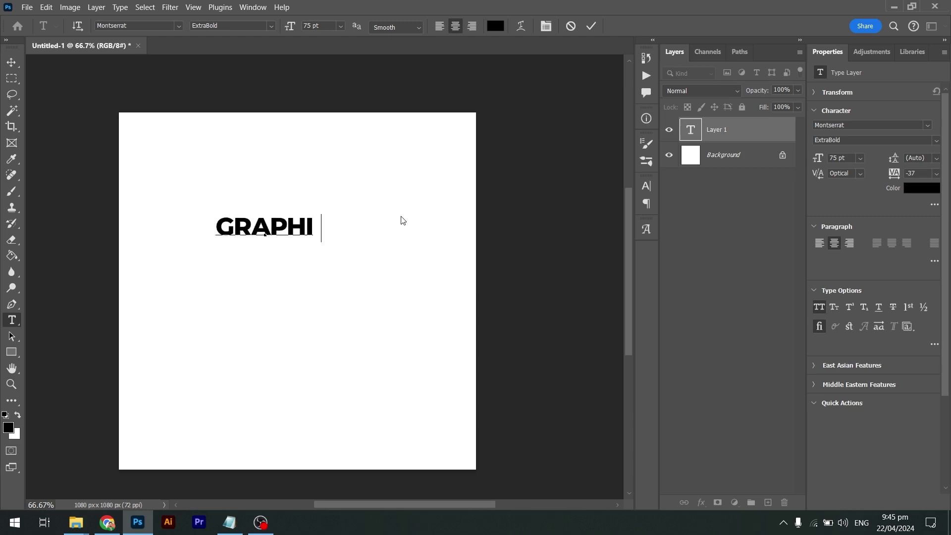
text(C DESIGN)
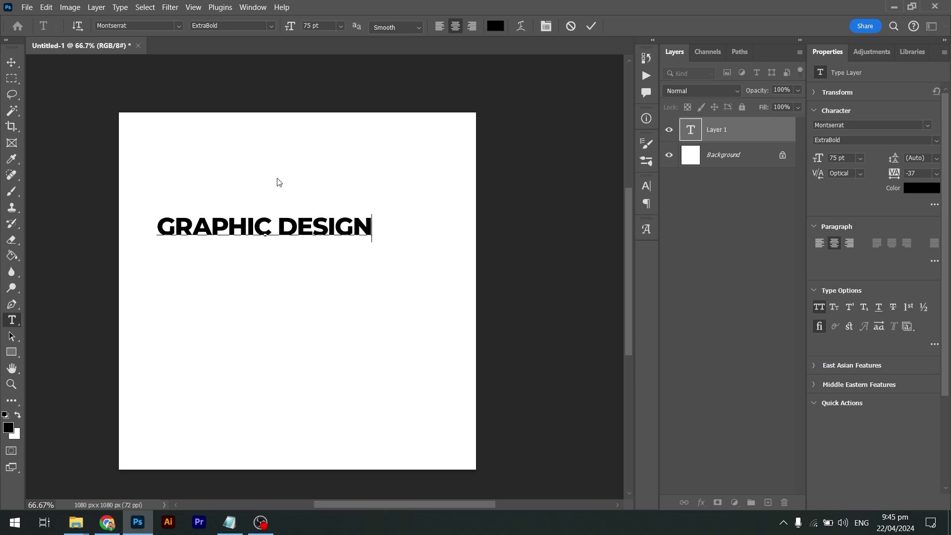
click(12, 62)
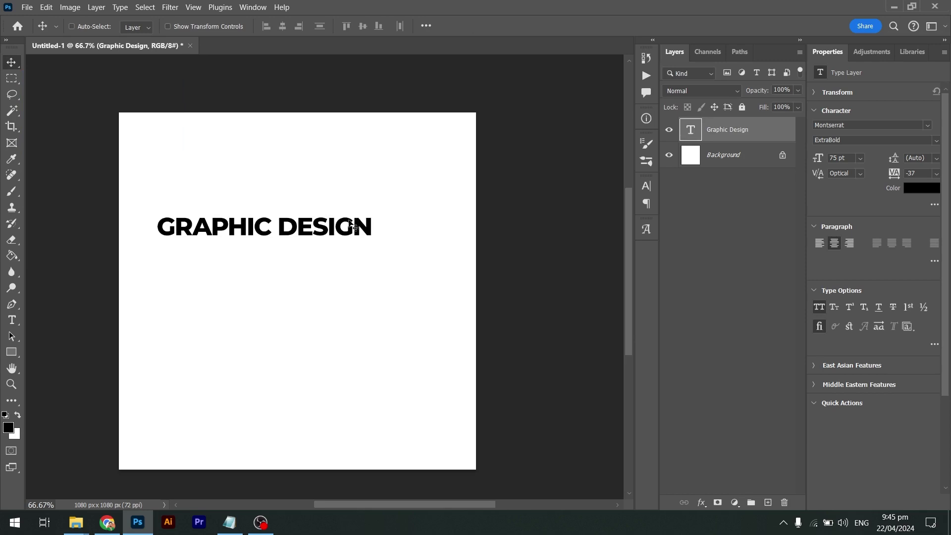
- Move the "GRAPHIC DESIGN" text toward the canvas centre, and delete its layer
drag(342, 231, 370, 282)
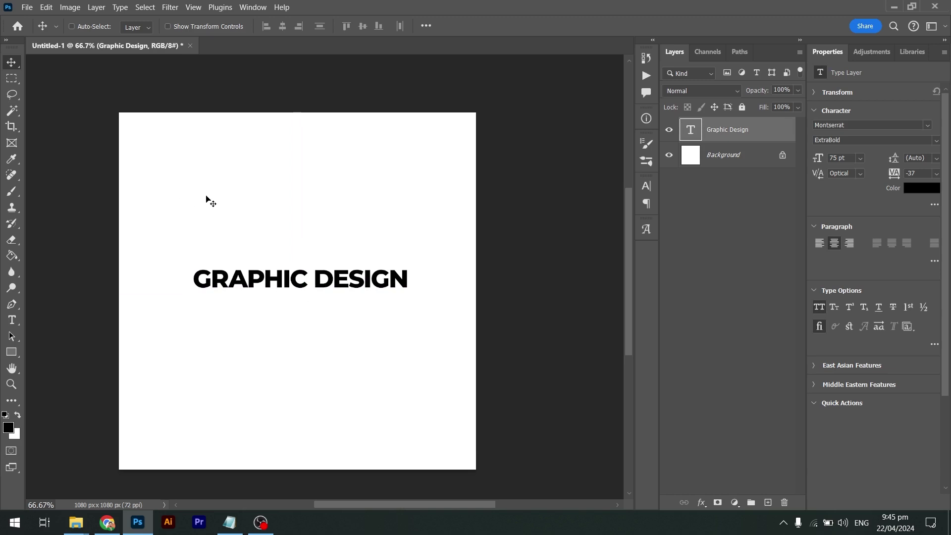
key(Delete)
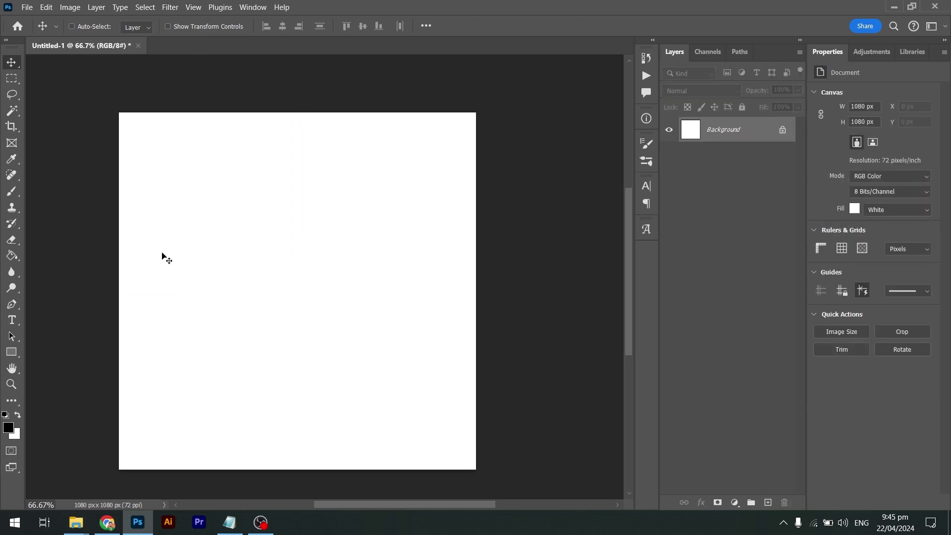
- Create a new "GRAPHIC DESIGN" point text slightly above the canvas centre, commit it and return to the Move tool
click(13, 320)
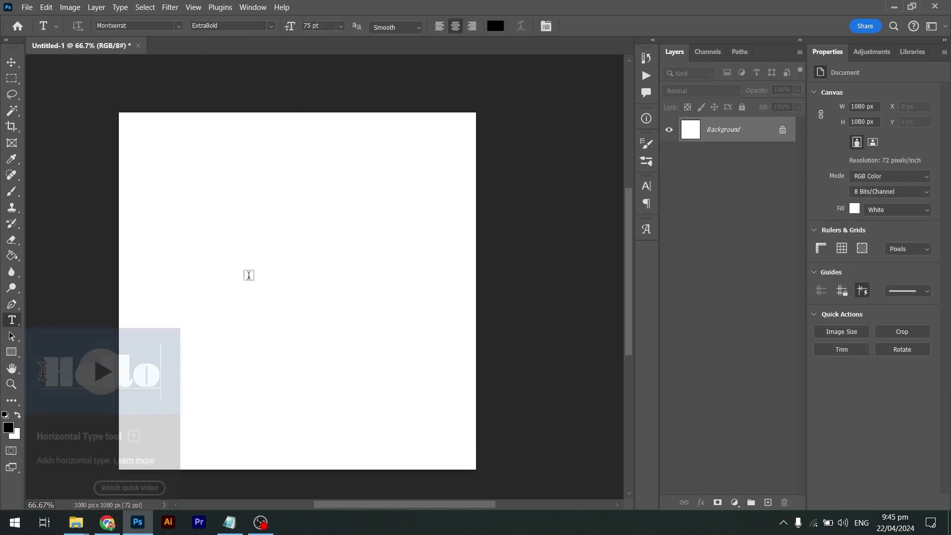
click(284, 252)
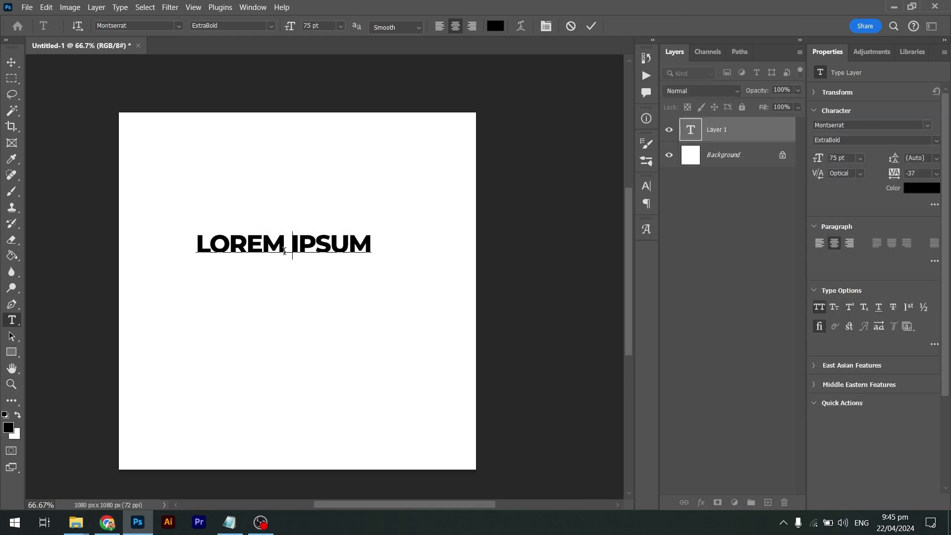
text(GRAPHIC DESIGN)
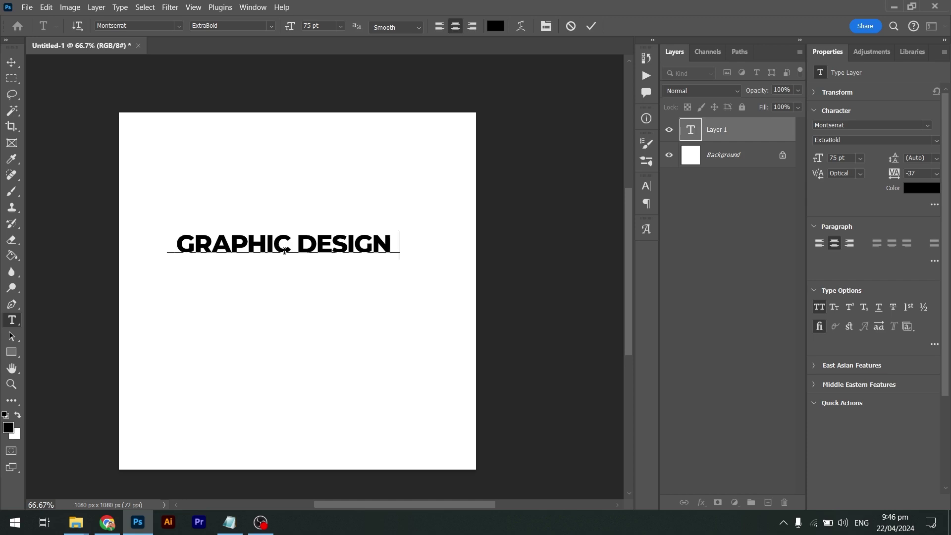
text(V)
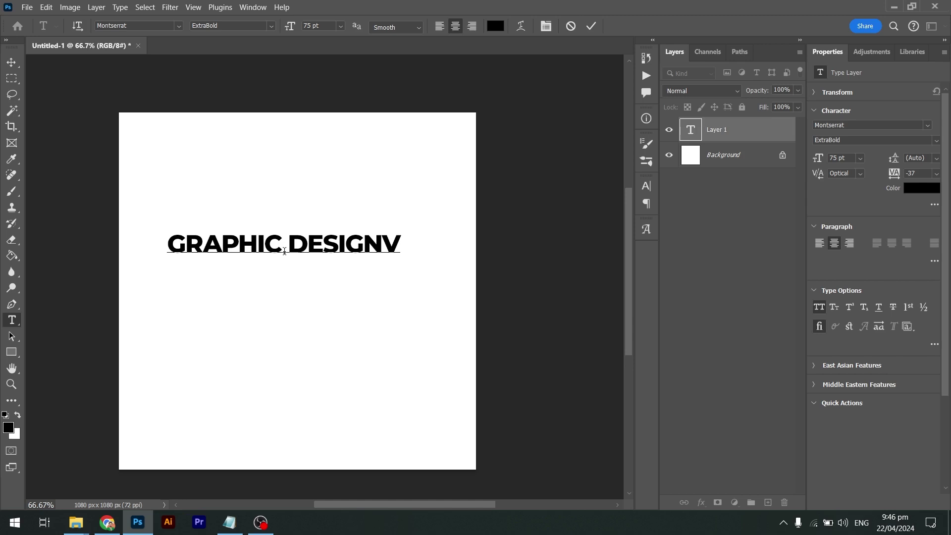
key(Left)
key(Delete)
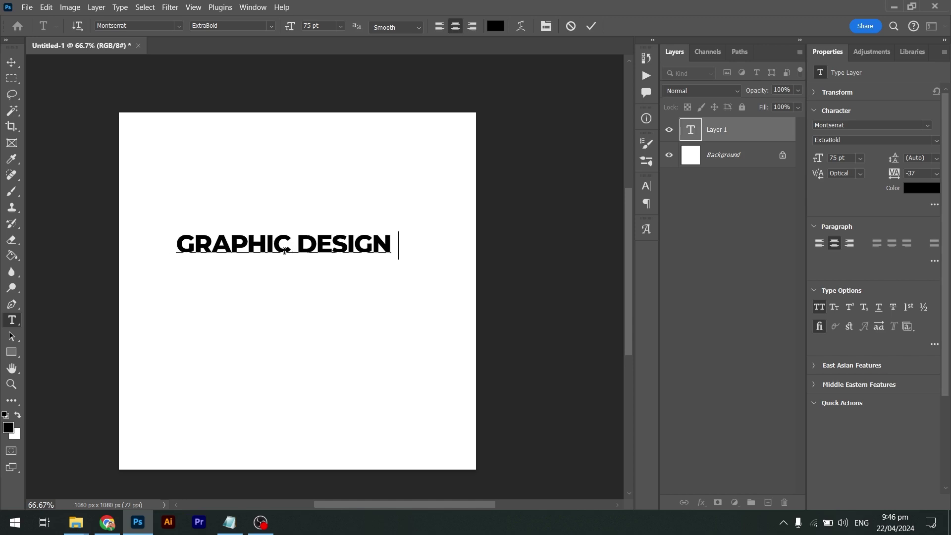
text(S)
key(BackSpace)
key(ctrl+Return)
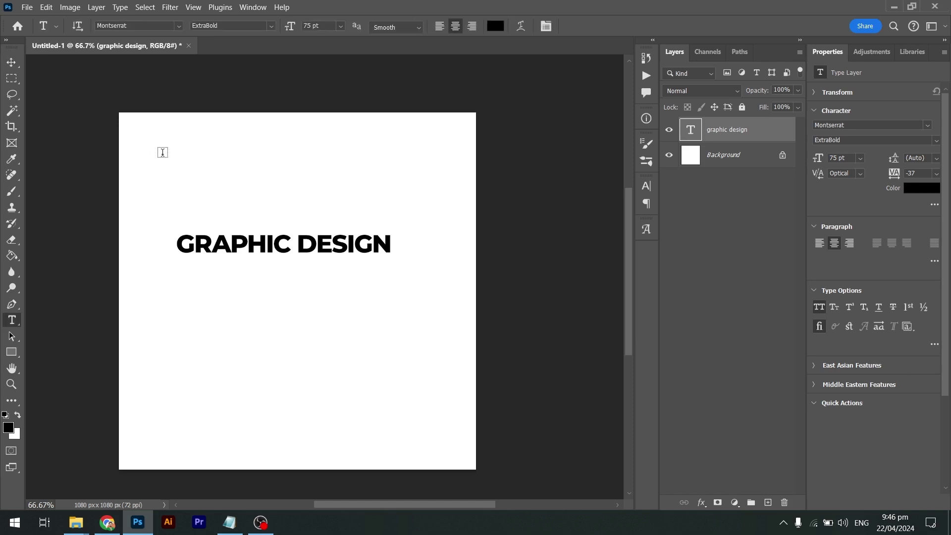
key(v)
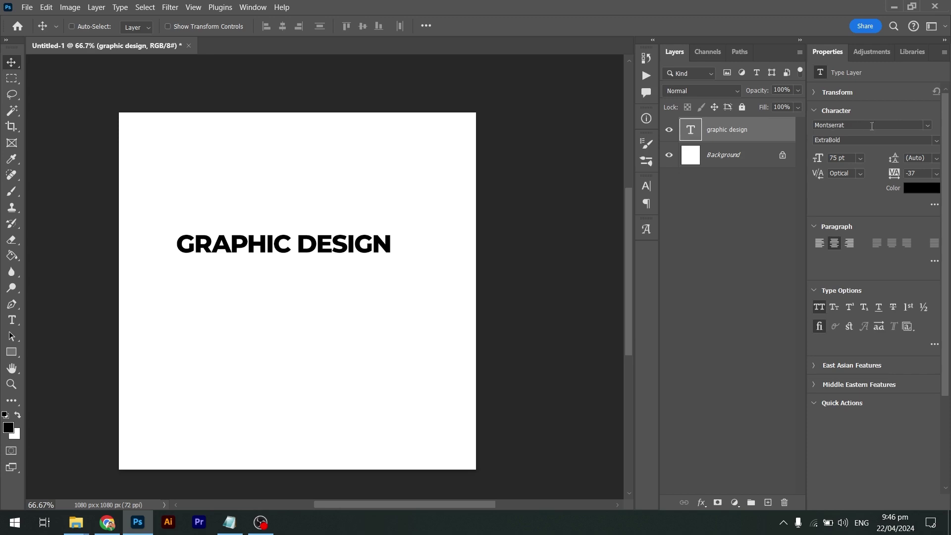
- Try the Orchide font on the "GRAPHIC DESIGN" text, and switch it back to Montserrat
click(927, 126)
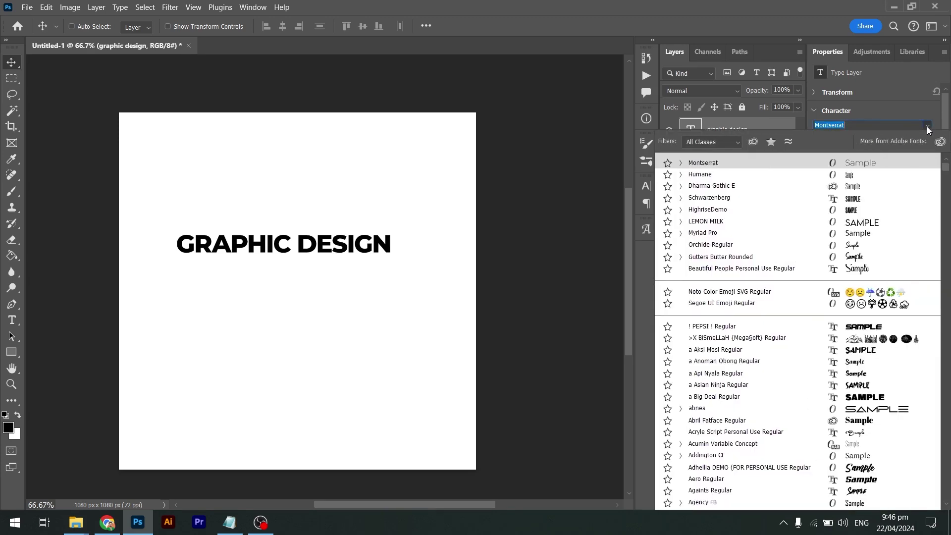
click(853, 245)
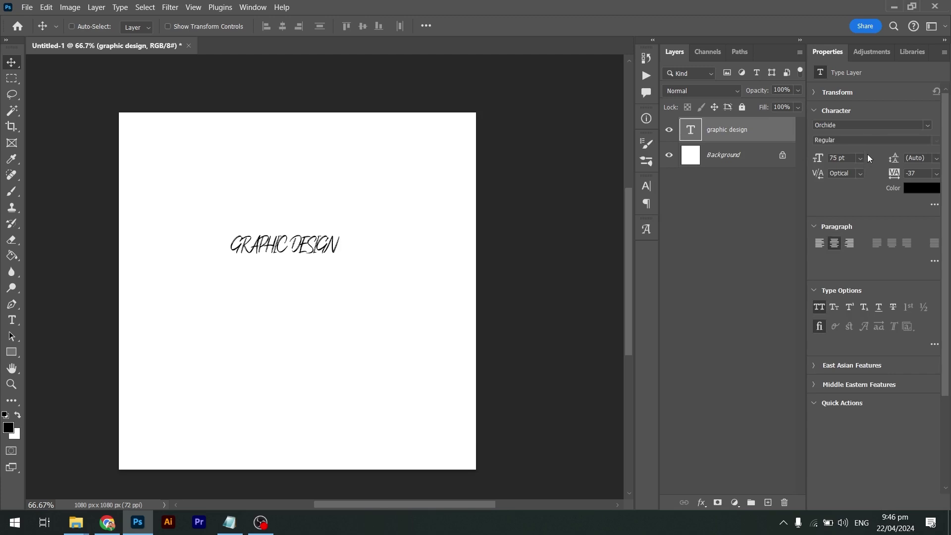
click(925, 125)
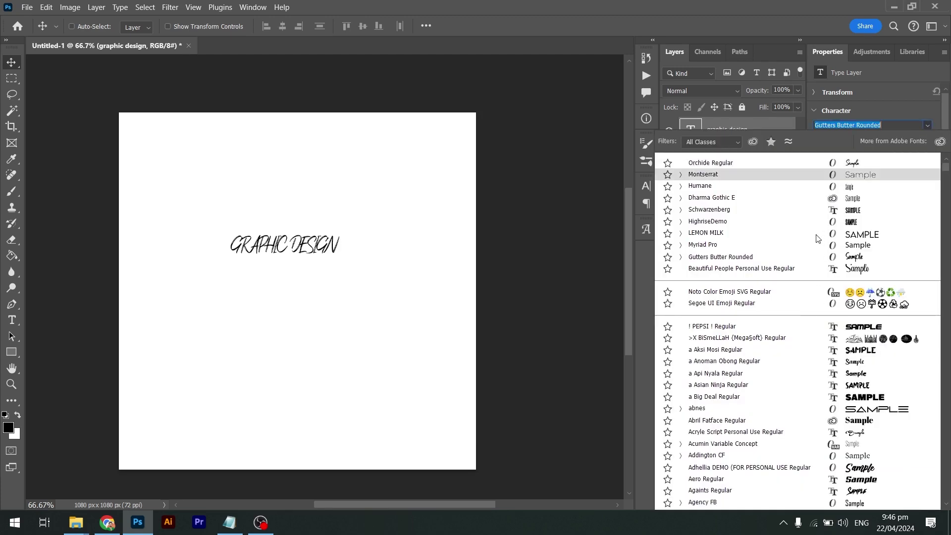
click(784, 175)
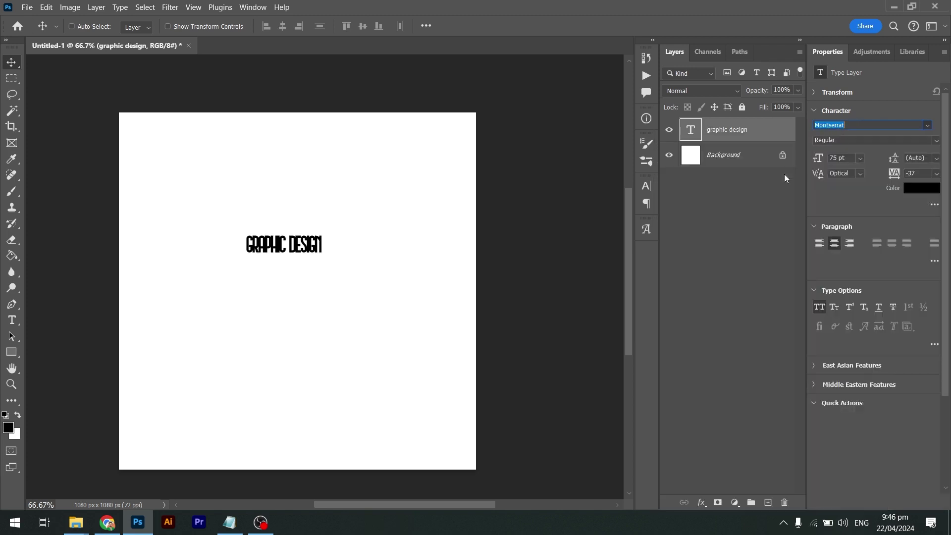
- Try the Light and Bold weights on the "GRAPHIC DESIGN" text, and set its style to ExtraBold
click(937, 141)
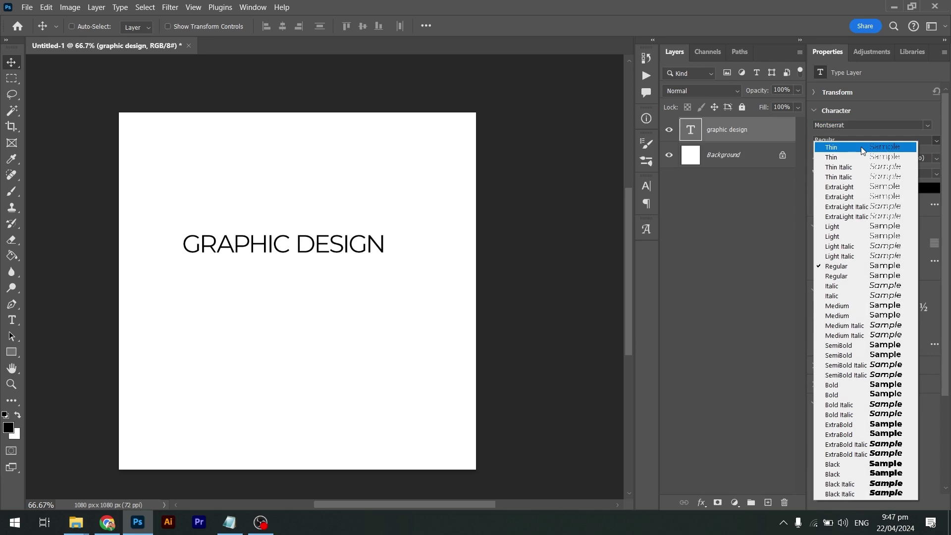
click(834, 226)
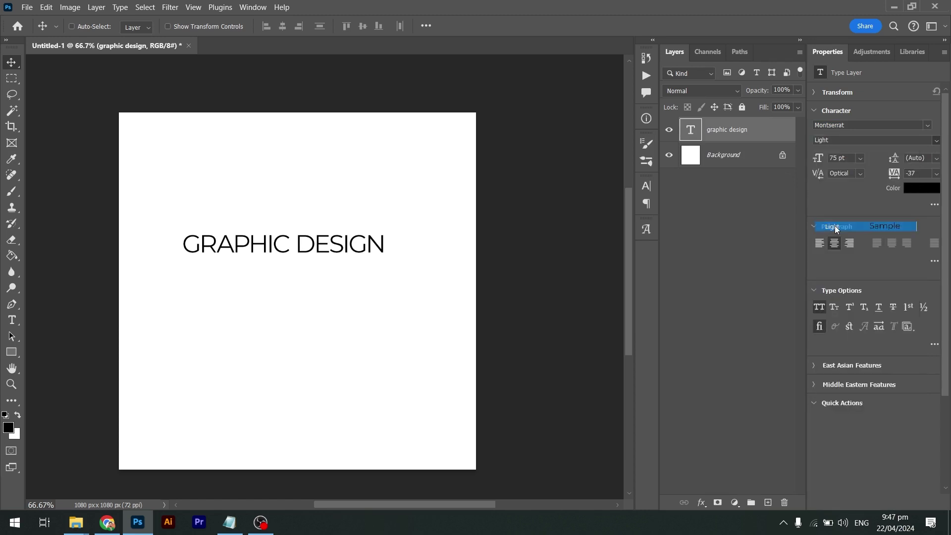
click(936, 141)
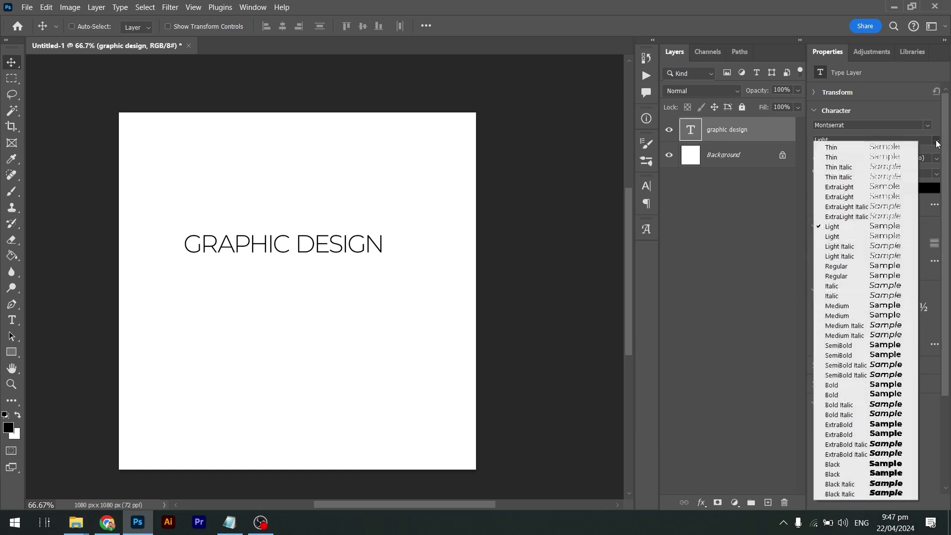
click(834, 385)
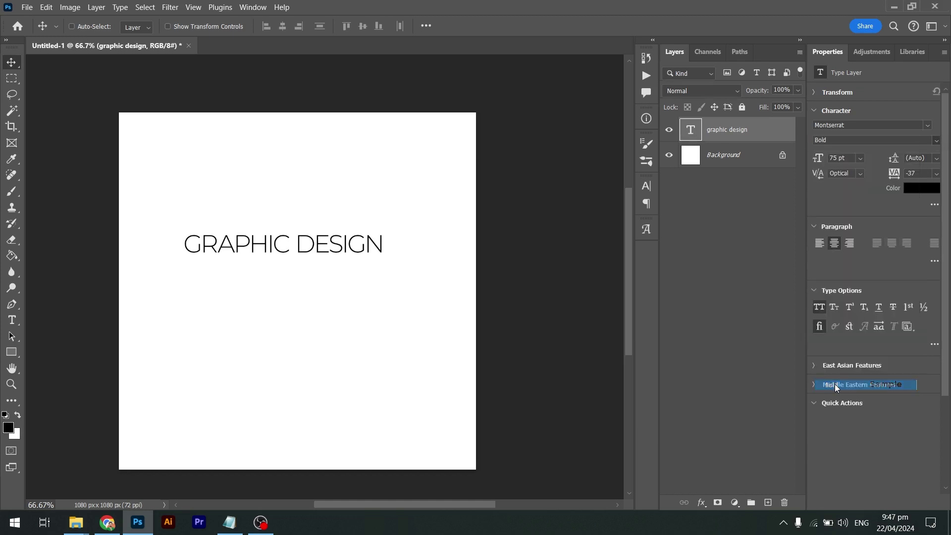
click(936, 141)
click(839, 426)
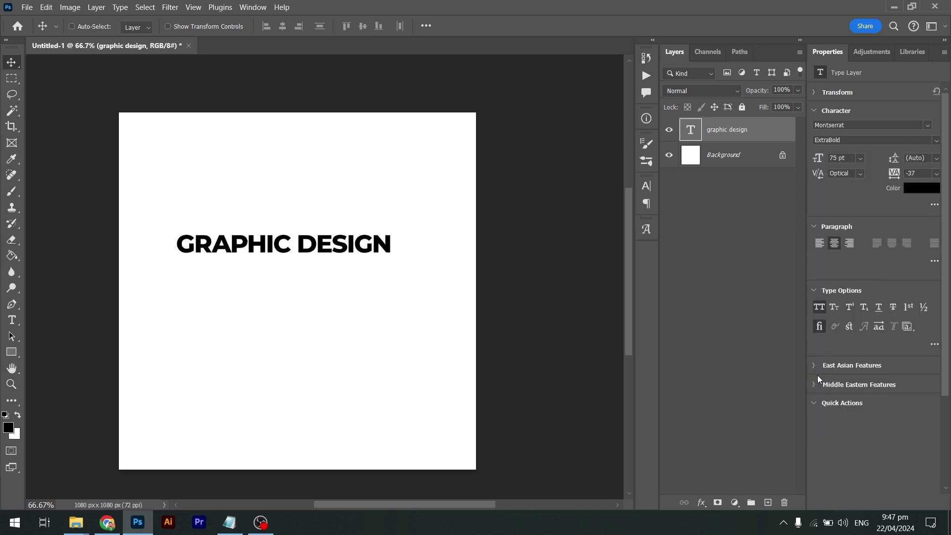
- Set the font size of the "GRAPHIC DESIGN" text to 35 pt
drag(844, 159, 830, 162)
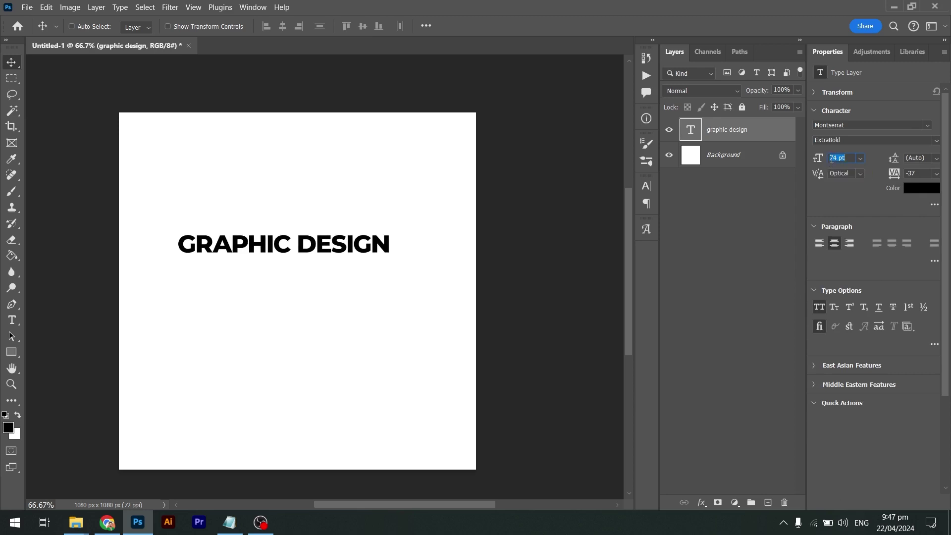
text(35)
key(Return)
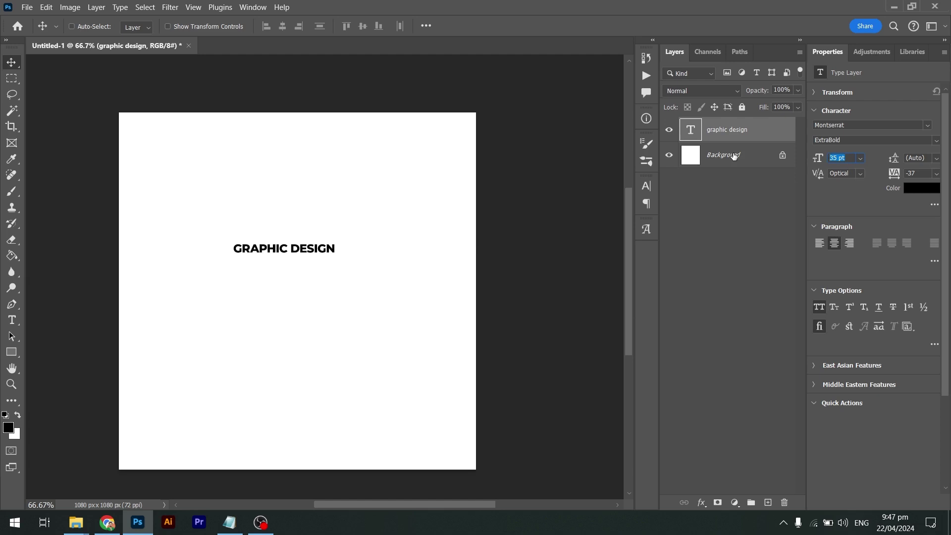
- Increase the font size of the "GRAPHIC DESIGN" text in large increments up to 115 pt
key(shift+Up)
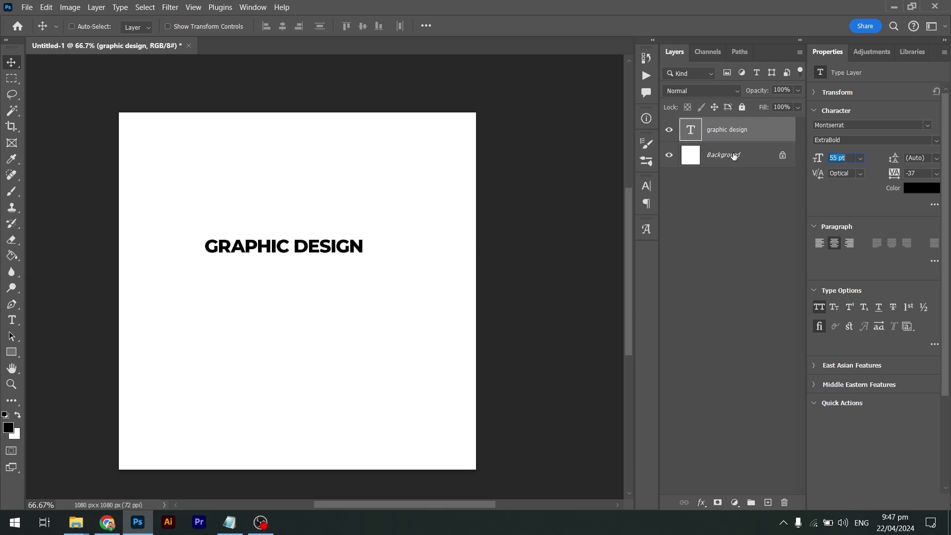
key(shift+Up)
key(shift+Up)
key(shift+Up)
key(shift+Up)
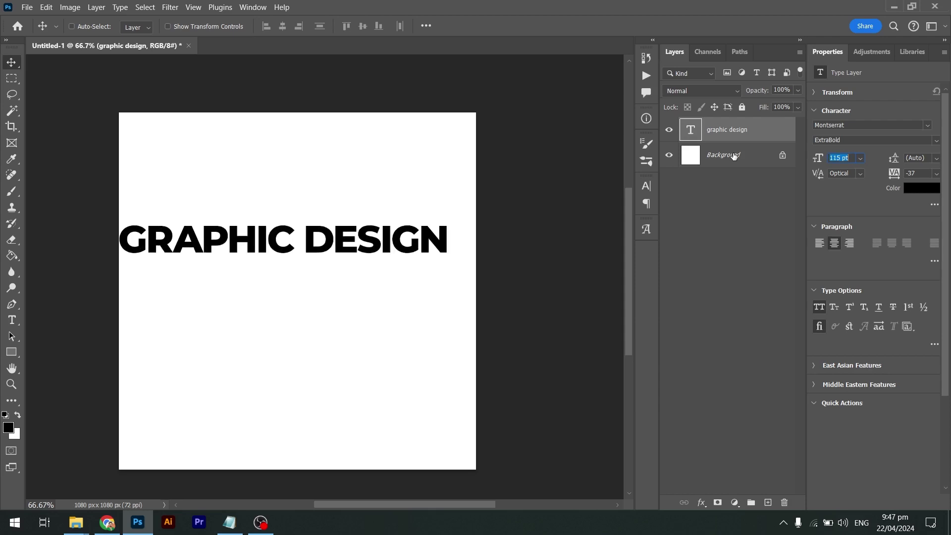
- Reduce the font size of the "GRAPHIC DESIGN" text to 38 pt, using large and small increments
key(shift+Down)
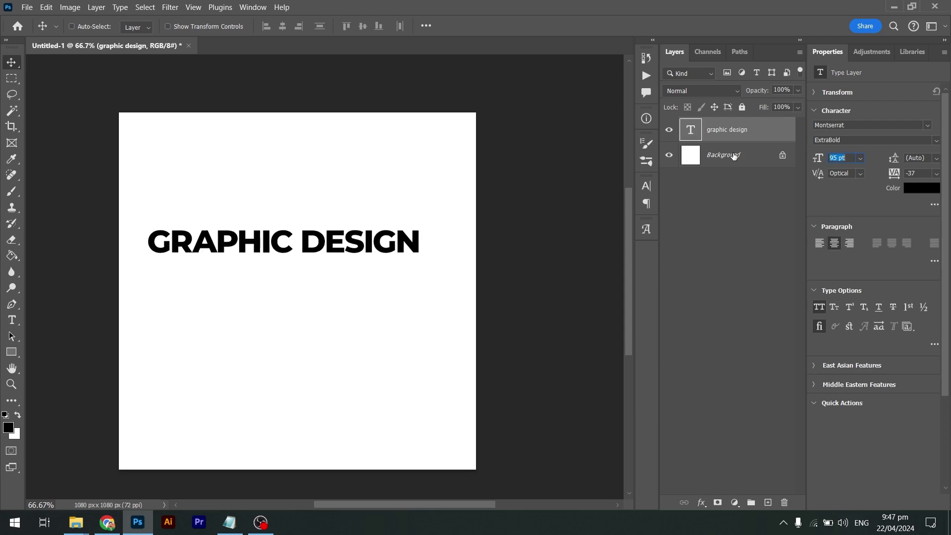
key(shift+Down)
key(shift+Down)
key(shift+Down)
key(shift+Down)
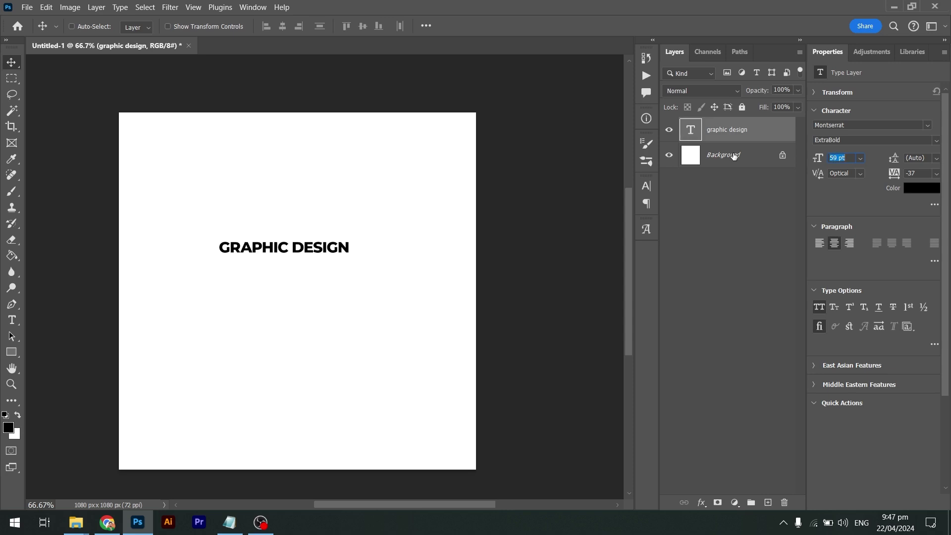
key(Down)
key(Down)
key(Down)
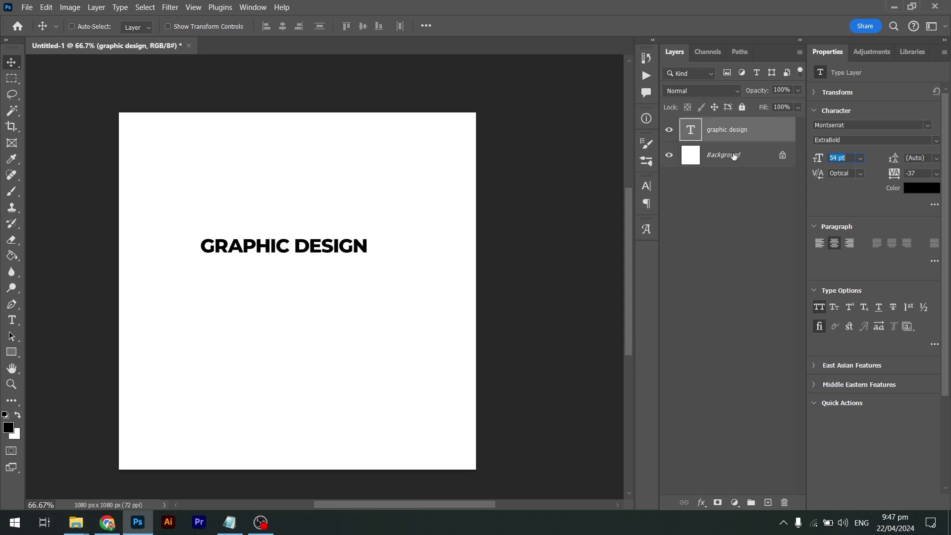
key(Down)
key(Down)
key(Down)
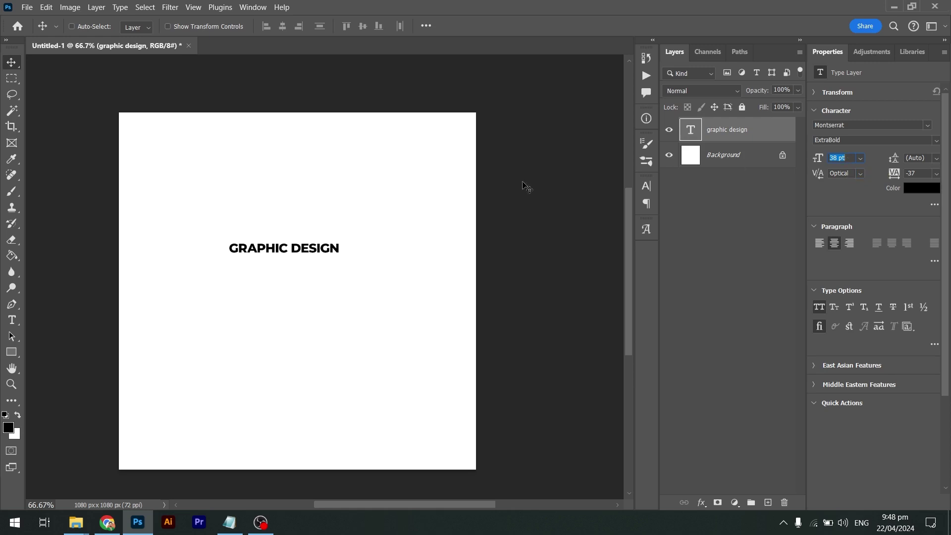
- Add a second point text above "GRAPHIC DESIGN", keeping the placeholder "LOREM IPSUM", and commit it
click(313, 256)
click(14, 321)
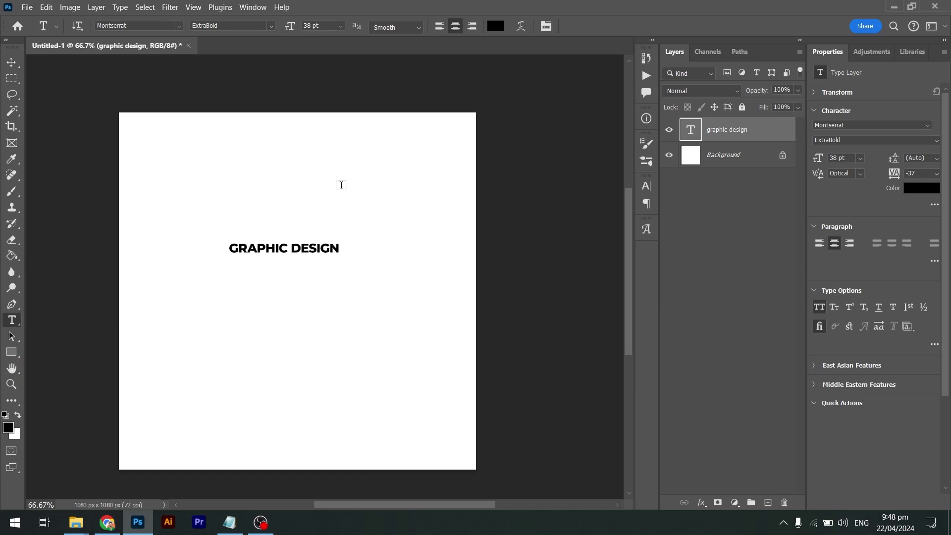
click(275, 184)
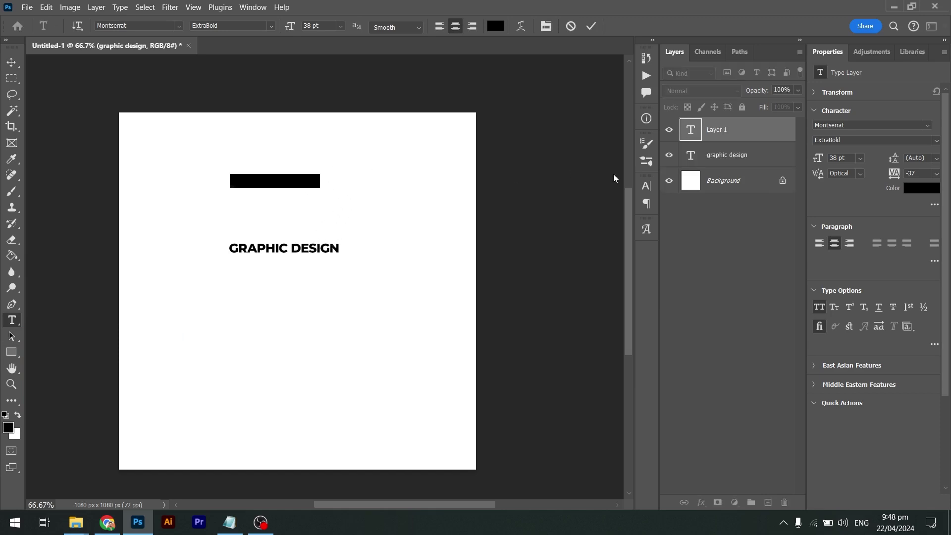
click(434, 216)
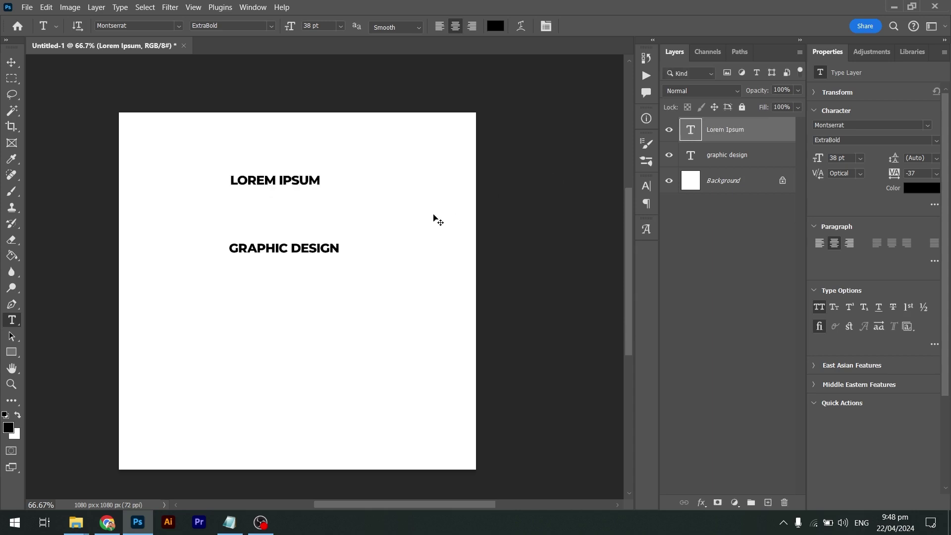
- Delete the "LOREM IPSUM" text layer and add the line "WEB DEVELOPMENT" below "GRAPHIC DESIGN" in the remaining text
key(Delete)
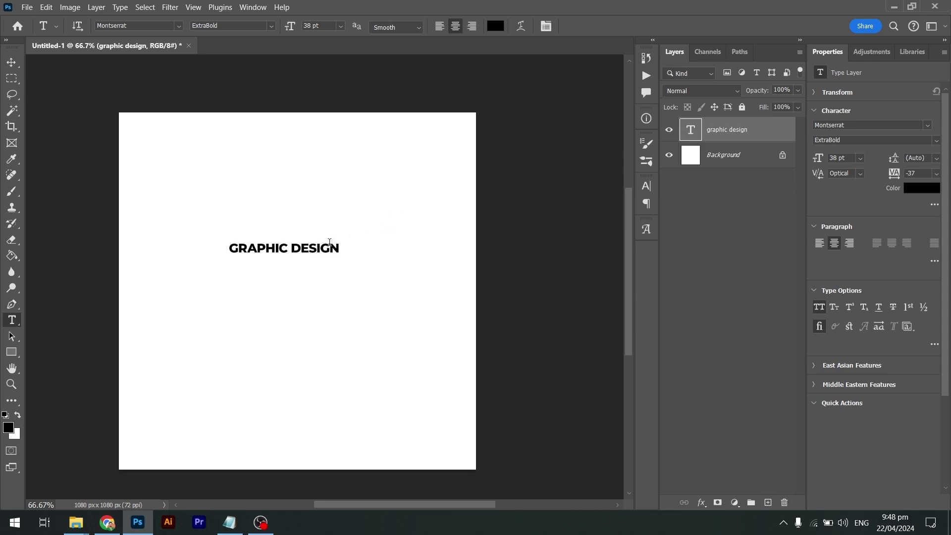
click(329, 244)
mouse_move(329, 243)
mouse_down()
mouse_move(228, 248)
mouse_move(331, 248)
mouse_up()
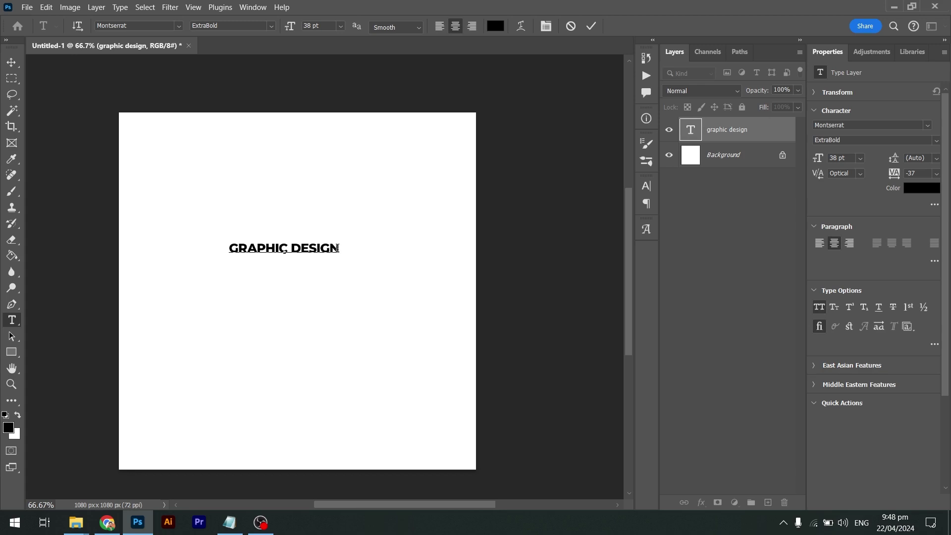
click(338, 249)
text(web devel)
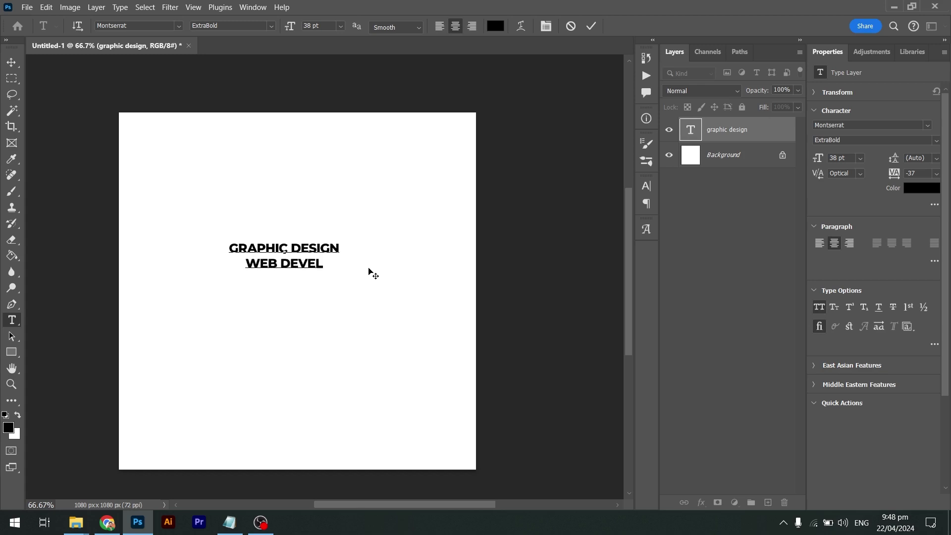
text(opment)
key(Return)
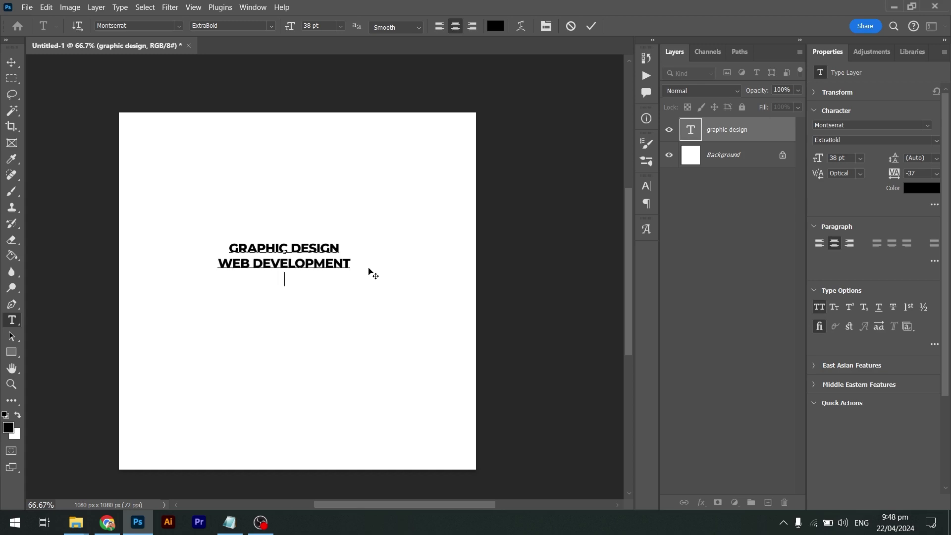
- Add the lines "DIGITAL MARKETING", "ARTIFICIAL INTELLIGENCE" and "SOCIAL MEDIA MARKETING" to the same text and commit it
text(digital marketing)
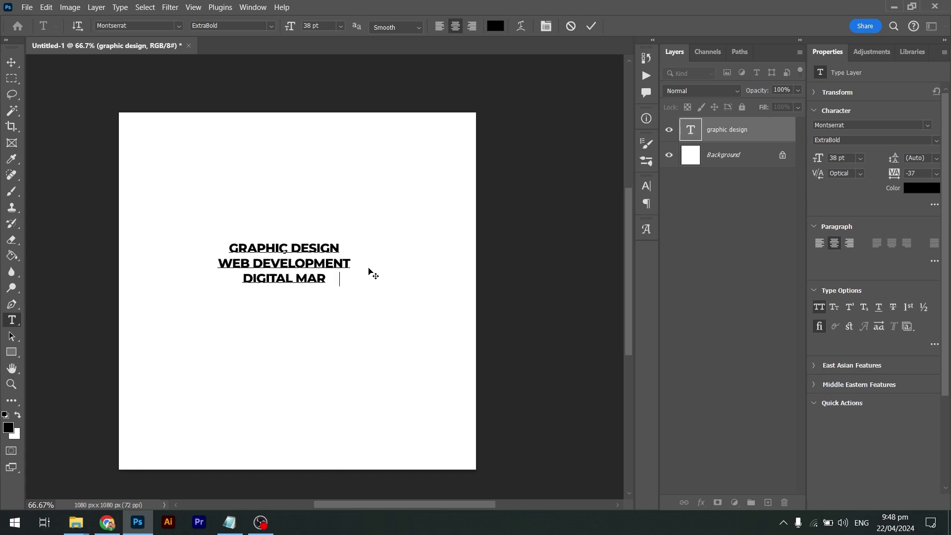
key(Return)
text(artificial )
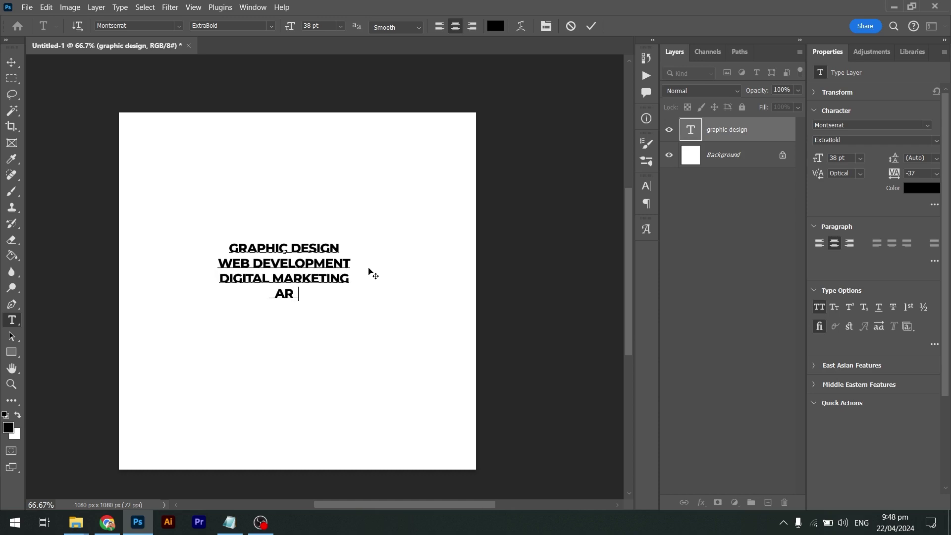
text(intellig)
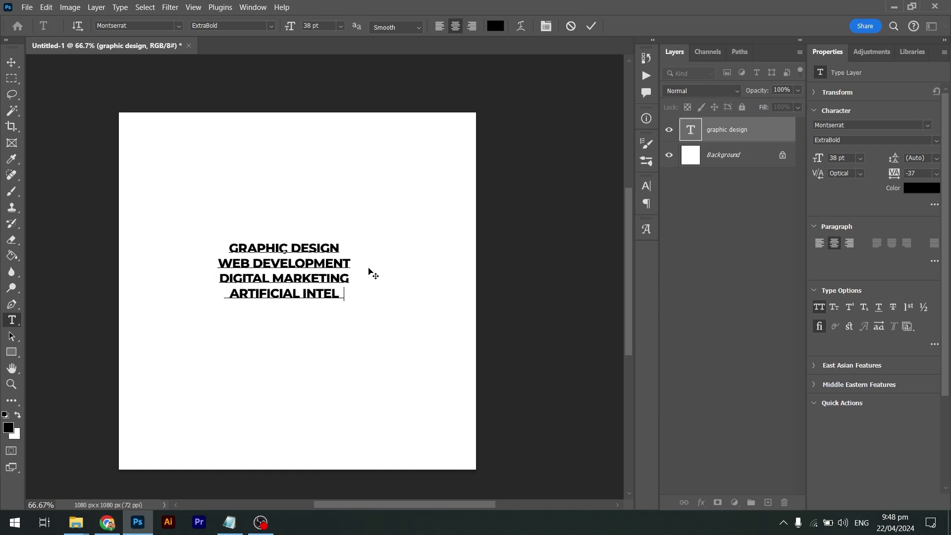
text(ence)
key(Return)
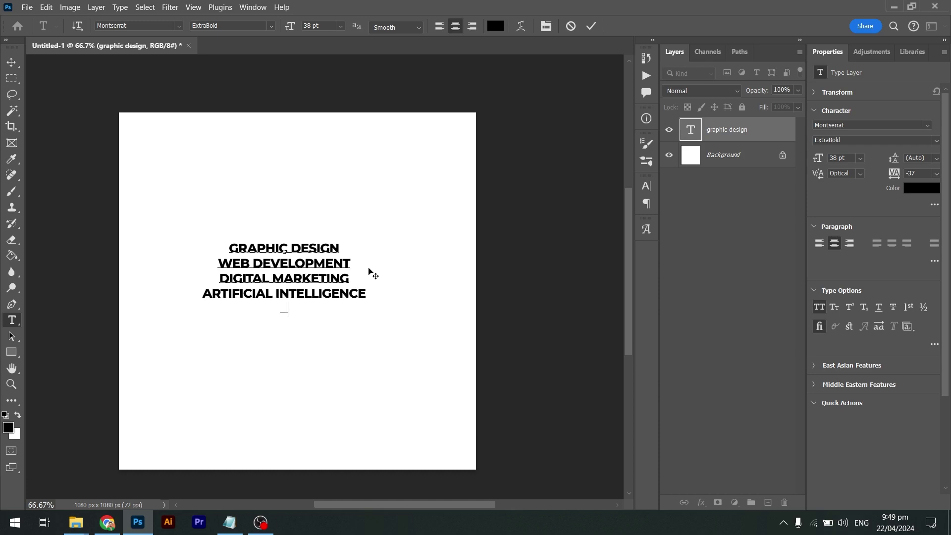
text(social media marketi)
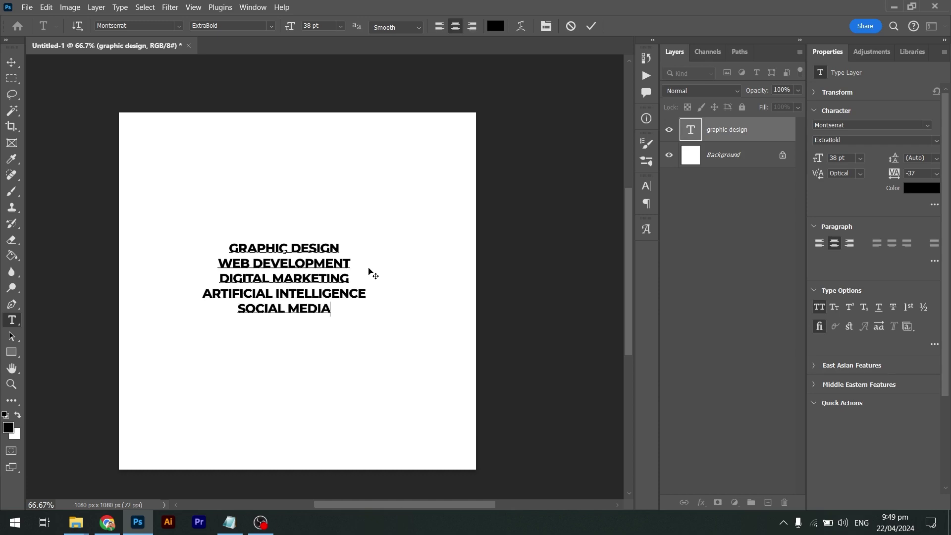
text(ng)
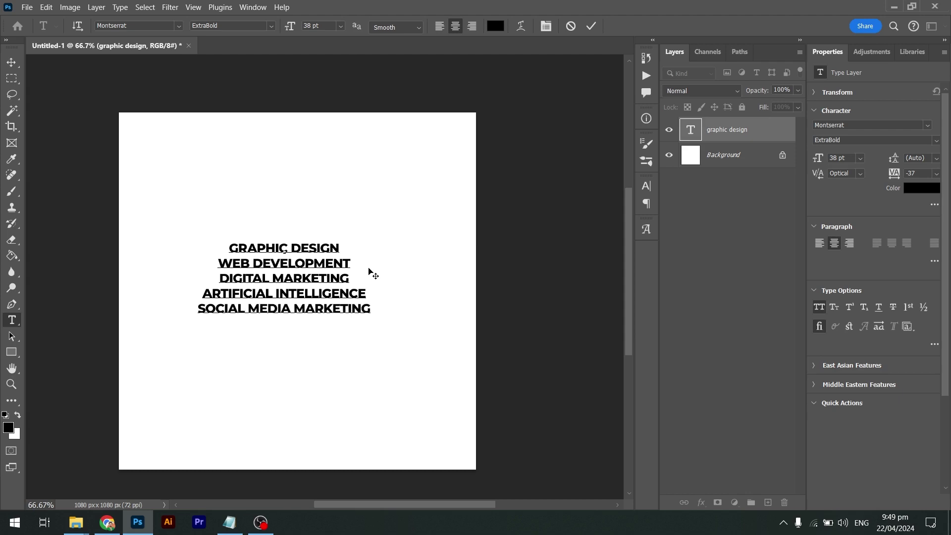
key(ctrl+Return)
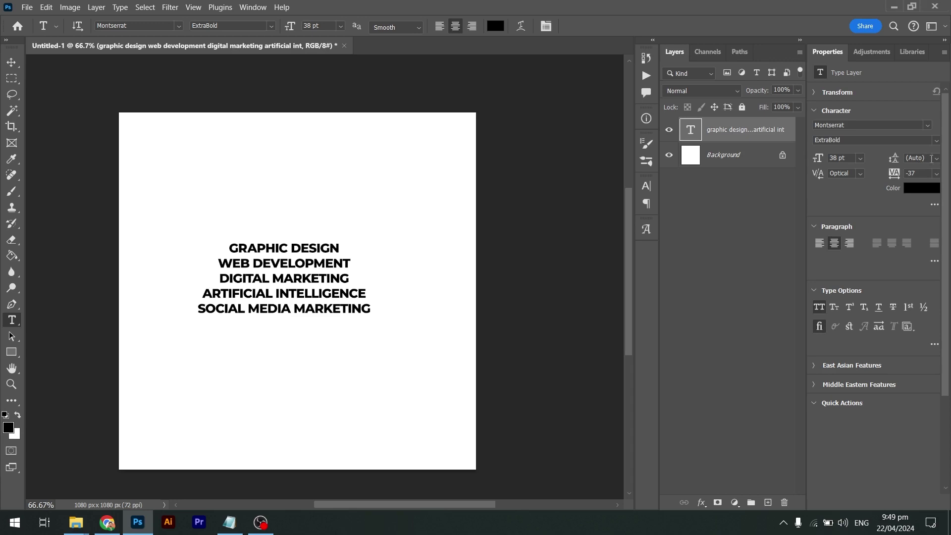
- Set the leading of the five-line text to the 16 pt preset
click(936, 159)
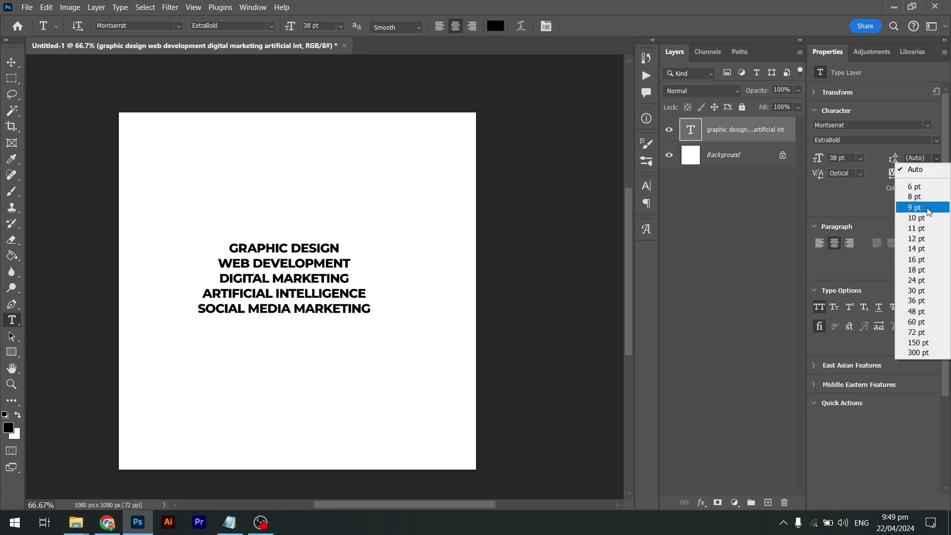
click(916, 259)
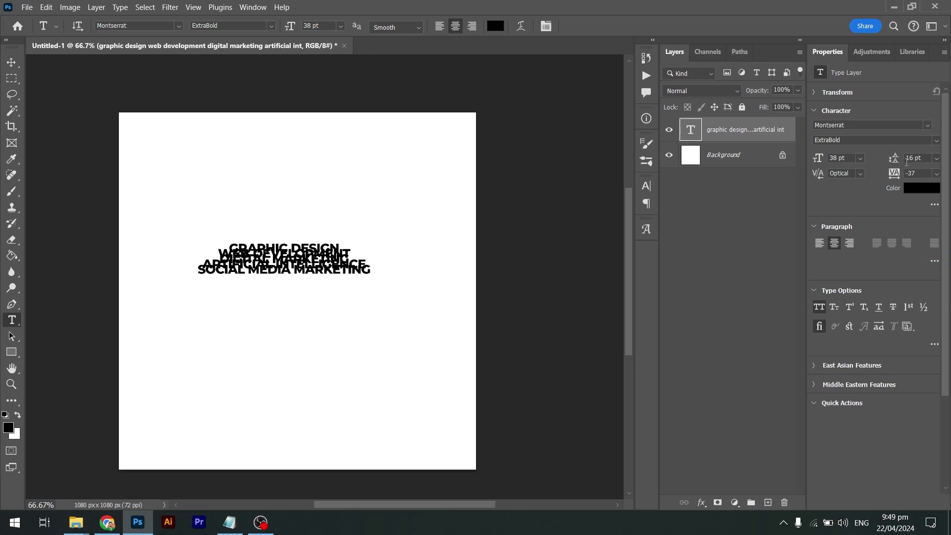
- Raise the five-line text's leading in 10 pt increments to spread the lines far apart, and bring it back down to 66 pt
click(913, 161)
text(20)
key(Return)
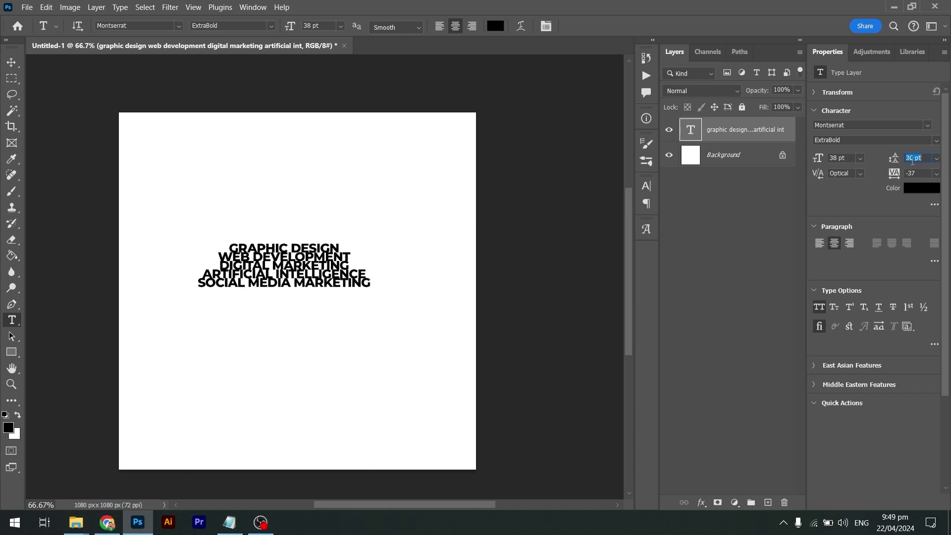
text(30)
key(Return)
text(60)
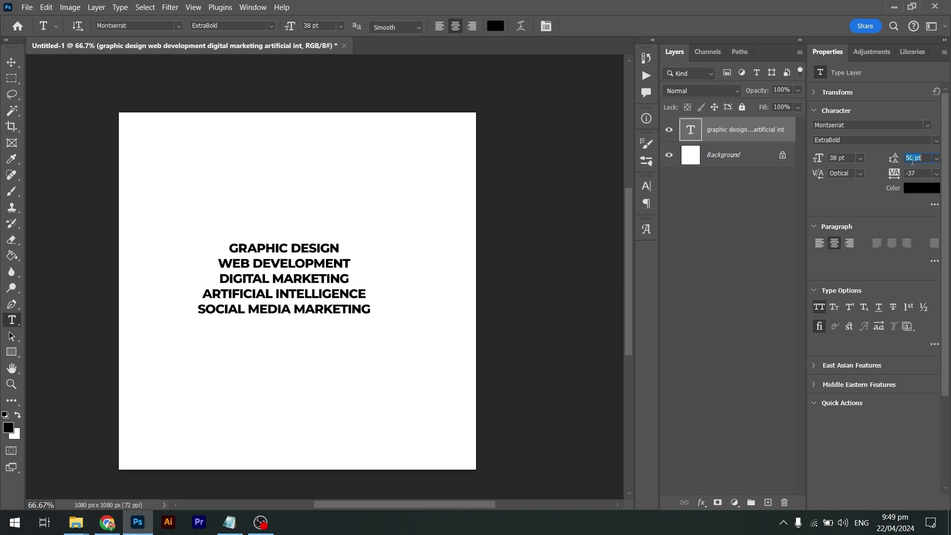
key(Return)
text(70)
key(Return)
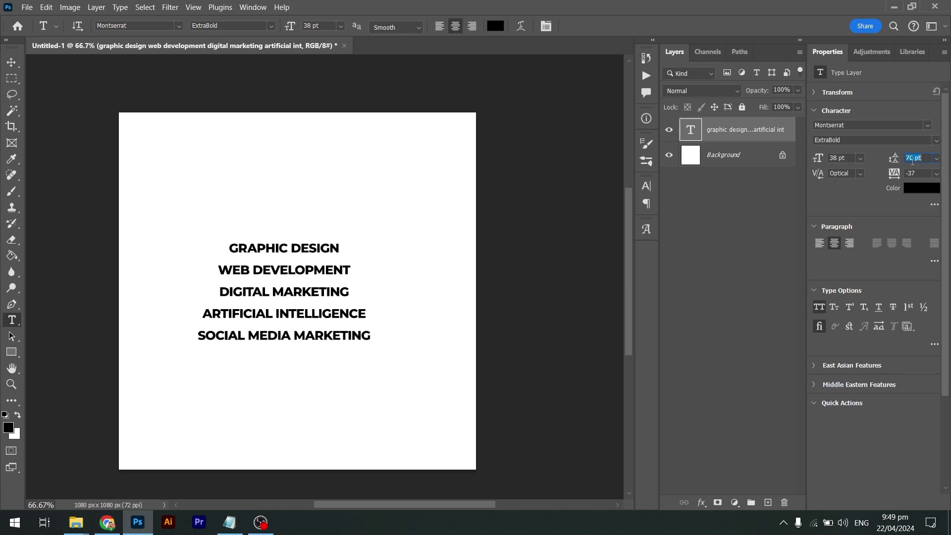
text(80)
key(Return)
key(shift+Up)
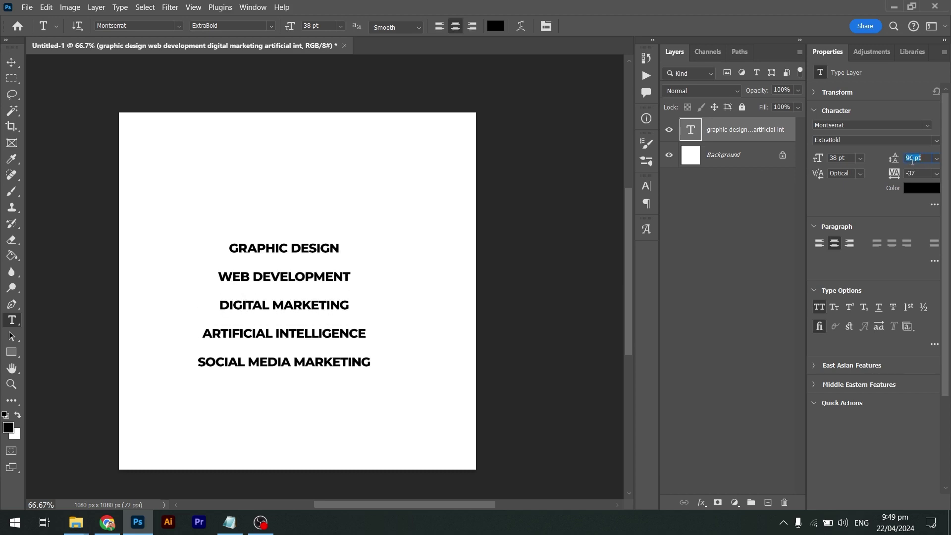
key(shift+Down)
key(shift+Down)
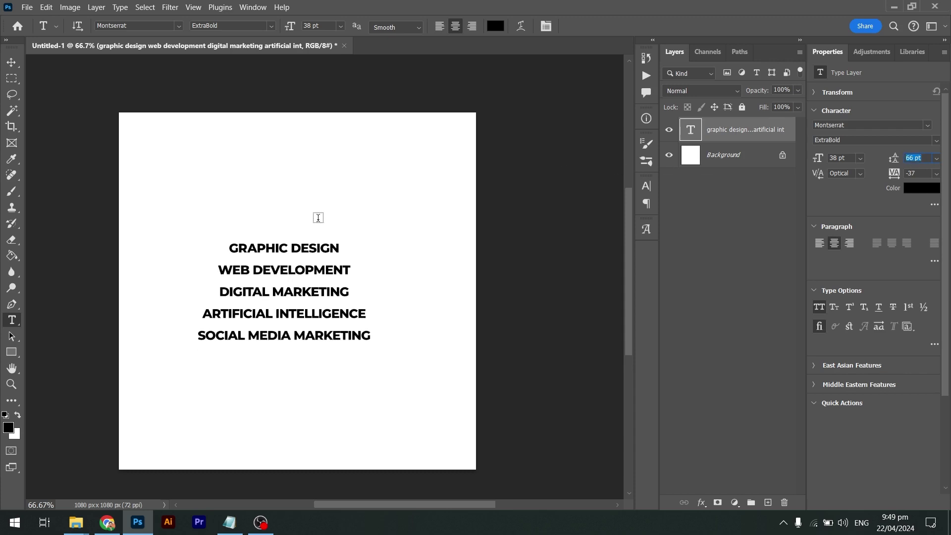
- Select all five lines of text, enlarge the font size to 48 pt and return it to 38 pt
drag(233, 254, 382, 348)
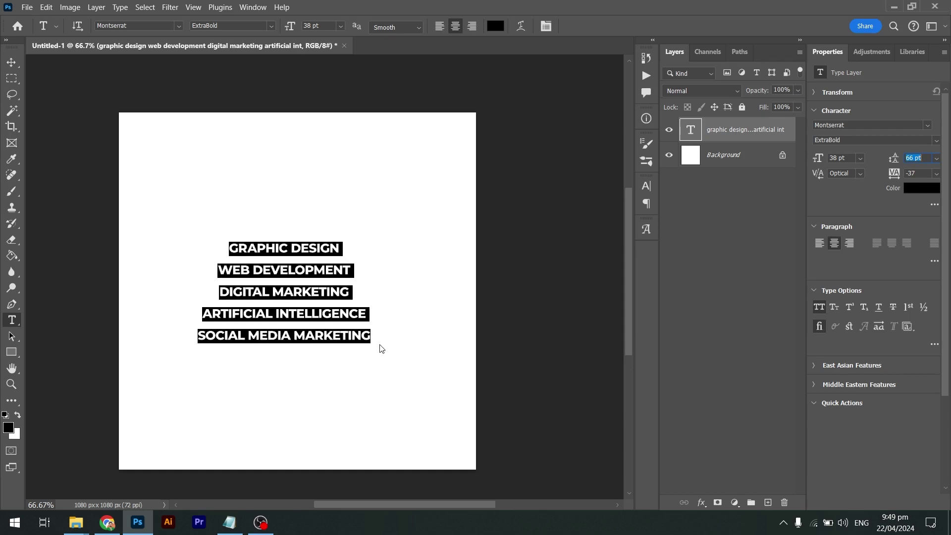
click(837, 158)
text(48)
key(Return)
text(38)
key(Return)
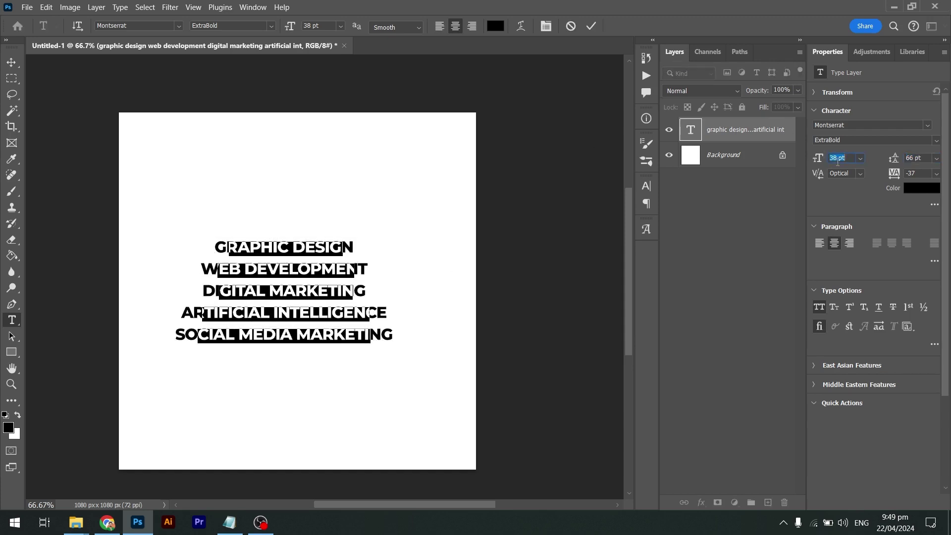
- Set the leading of the selected lines to 56 pt
click(926, 157)
text(56)
key(Return)
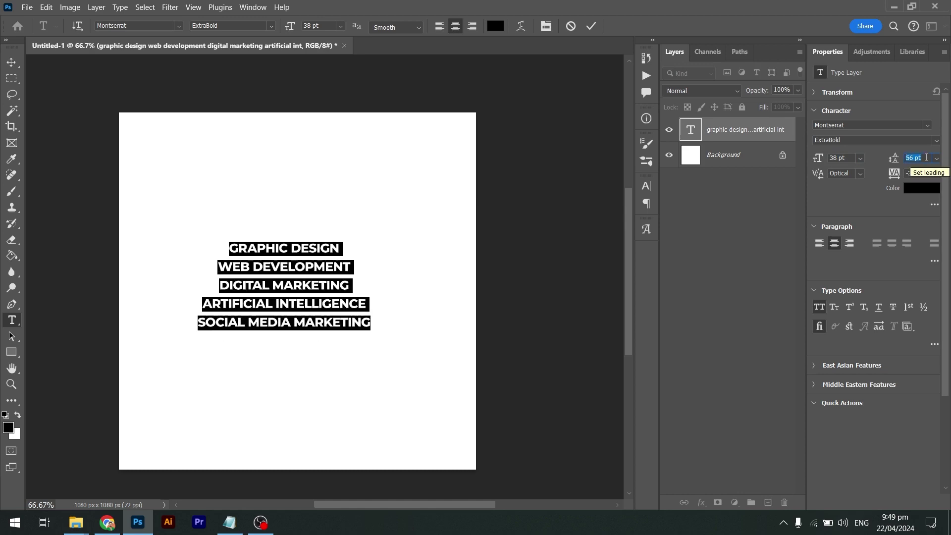
- Commit the text edit, reselect the five-line text layer and increase its leading to 66 pt
click(295, 266)
click(724, 135)
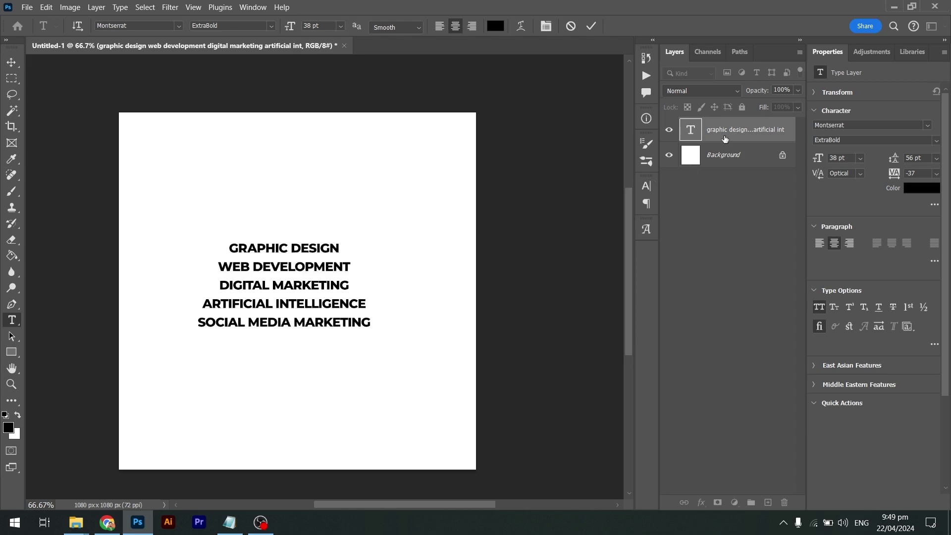
click(725, 157)
click(729, 137)
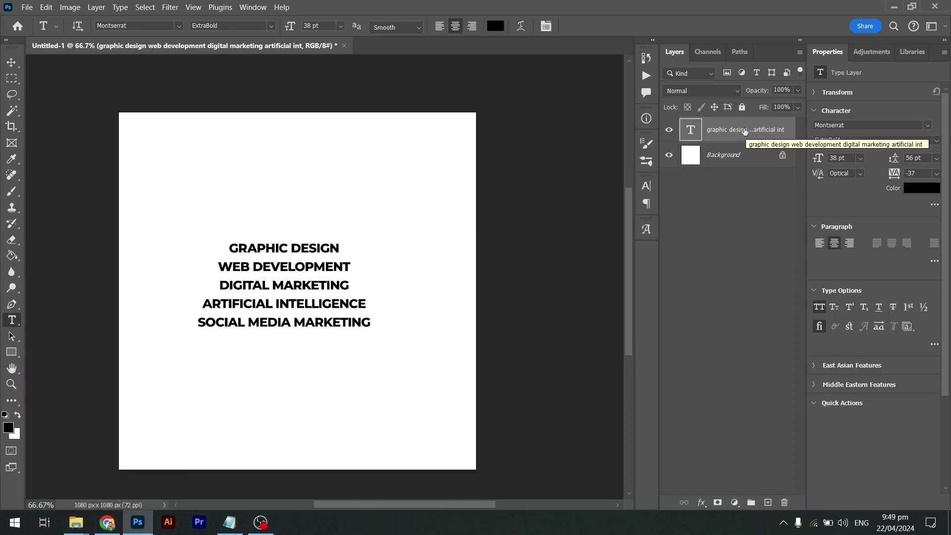
click(920, 159)
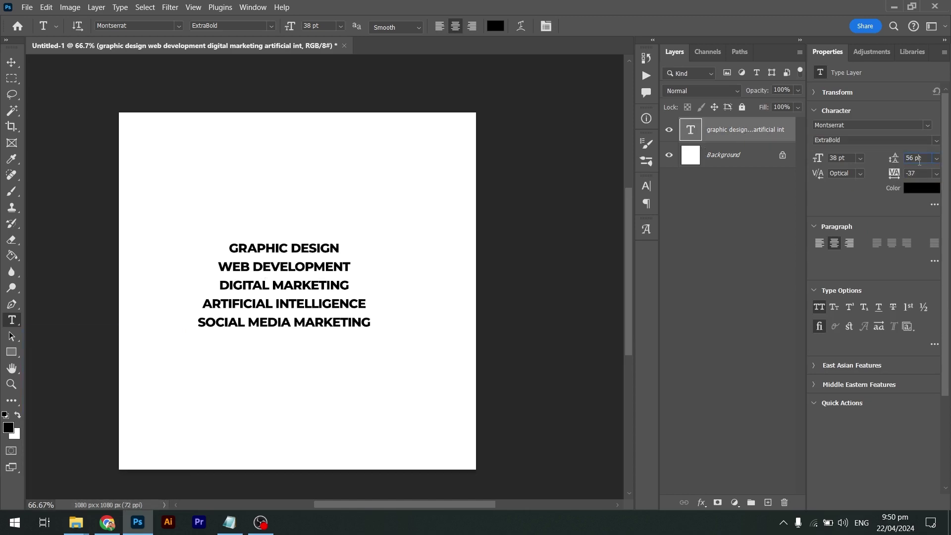
key(shift+Up)
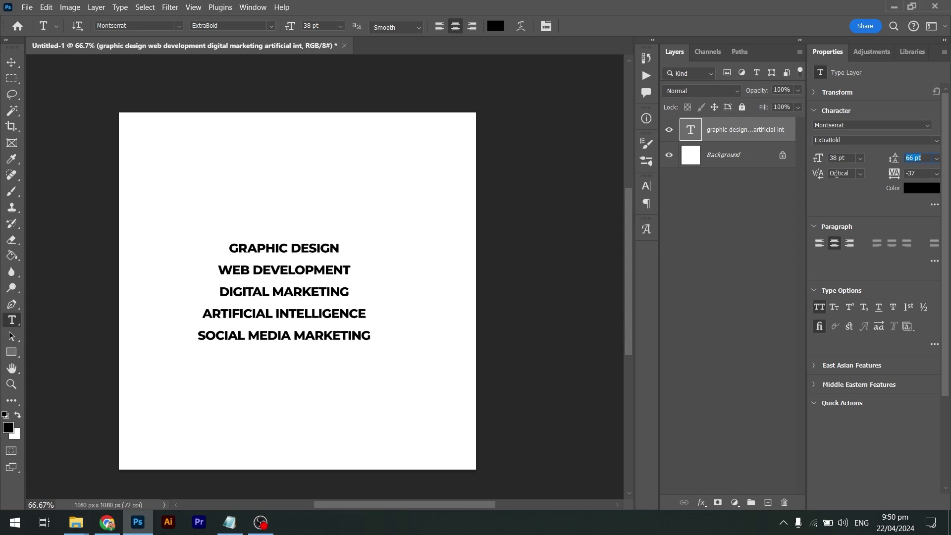
- Check the available kerning options without changing them, and set the five-line text's tracking to 50
click(861, 173)
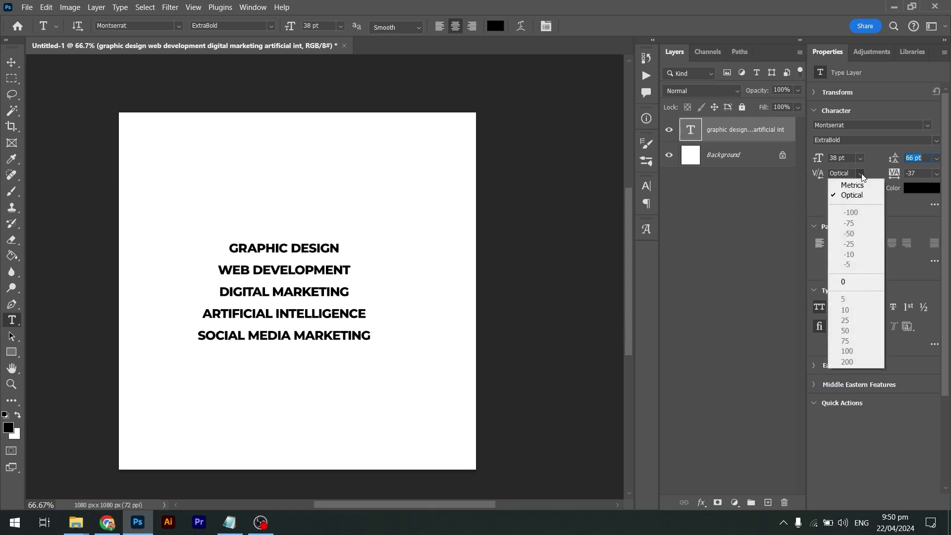
click(926, 169)
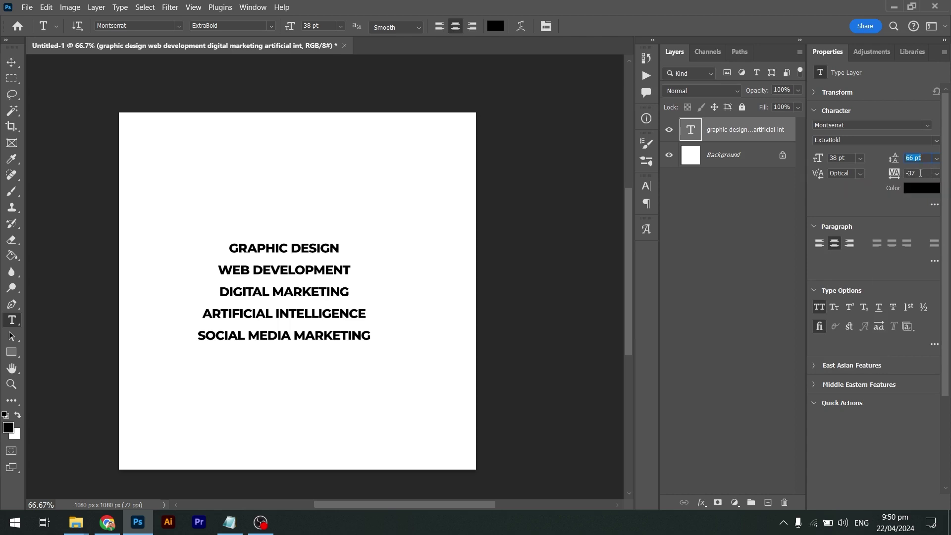
click(897, 174)
text(50)
key(Return)
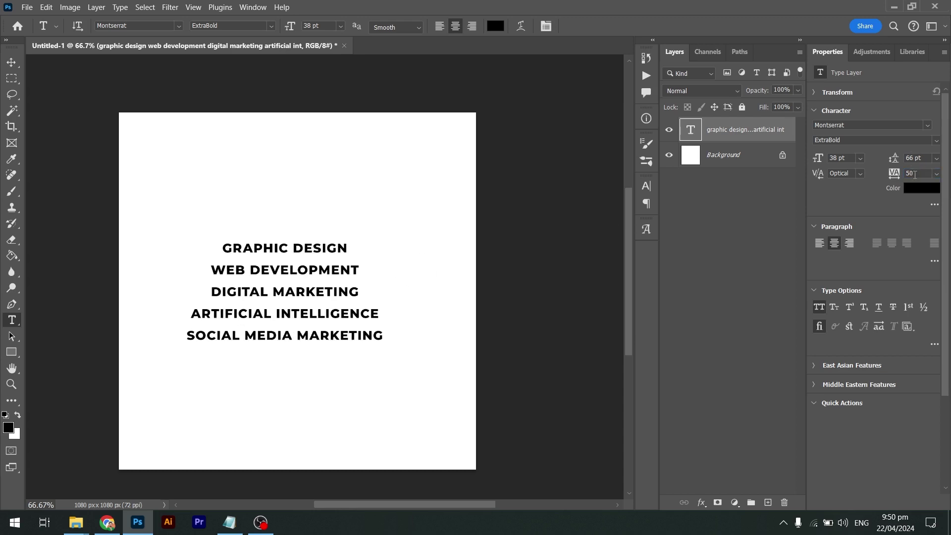
- Increase the five-line text's tracking in large increments until the letters are spread beyond the canvas edge
click(916, 174)
text(240)
key(Return)
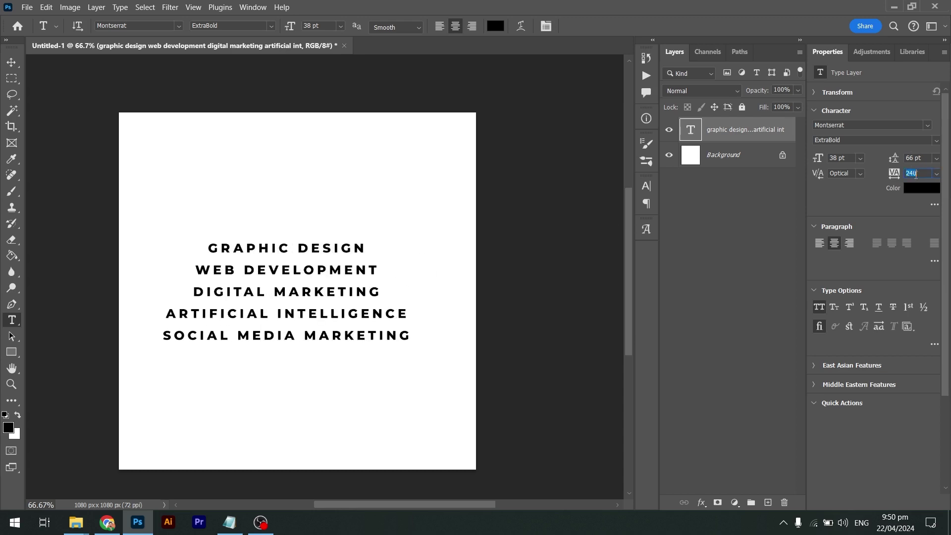
text(840)
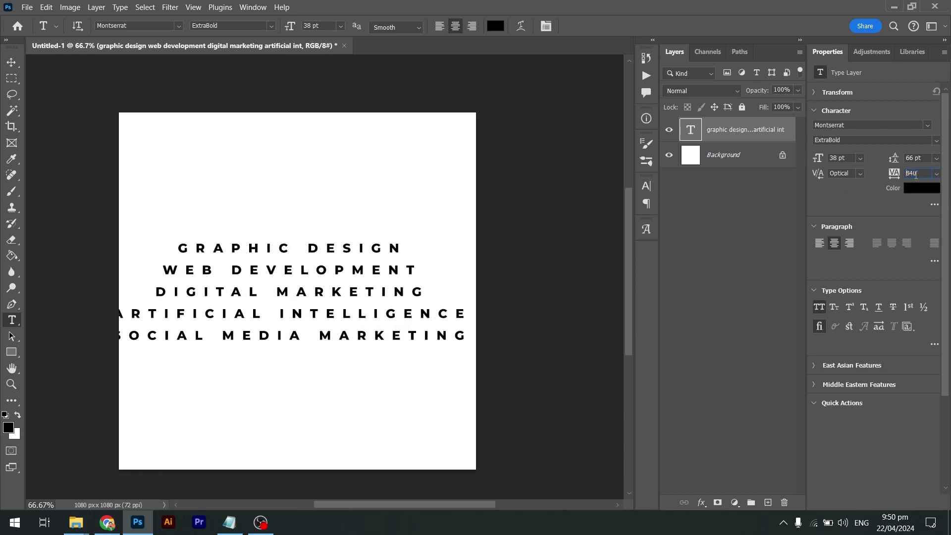
key(Return)
- Decrease the five-line text's tracking in large increments down to -1000
text(440)
key(Return)
text(-160)
key(Return)
text(-1000)
key(Return)
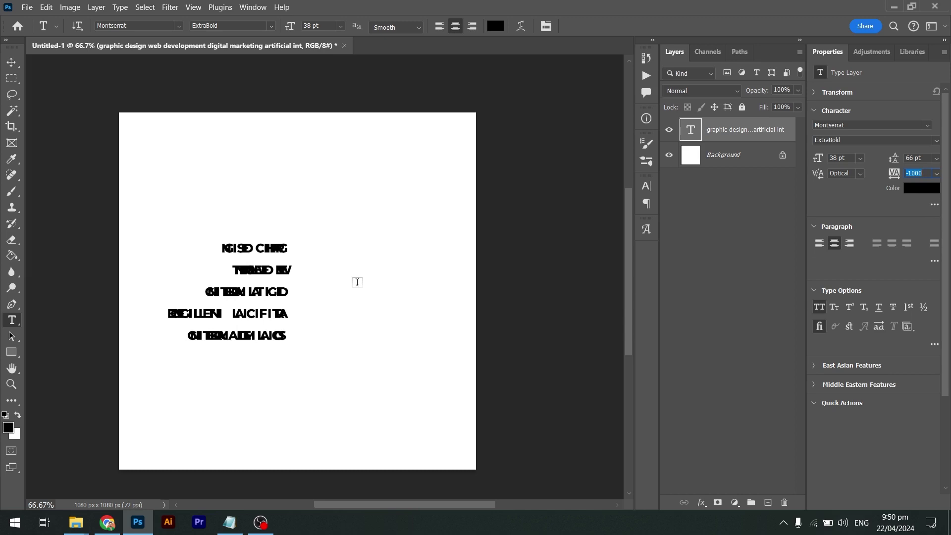
- Set the five-line text's tracking to -100
key(Left)
key(Left)
key(Left)
key(Delete)
key(Return)
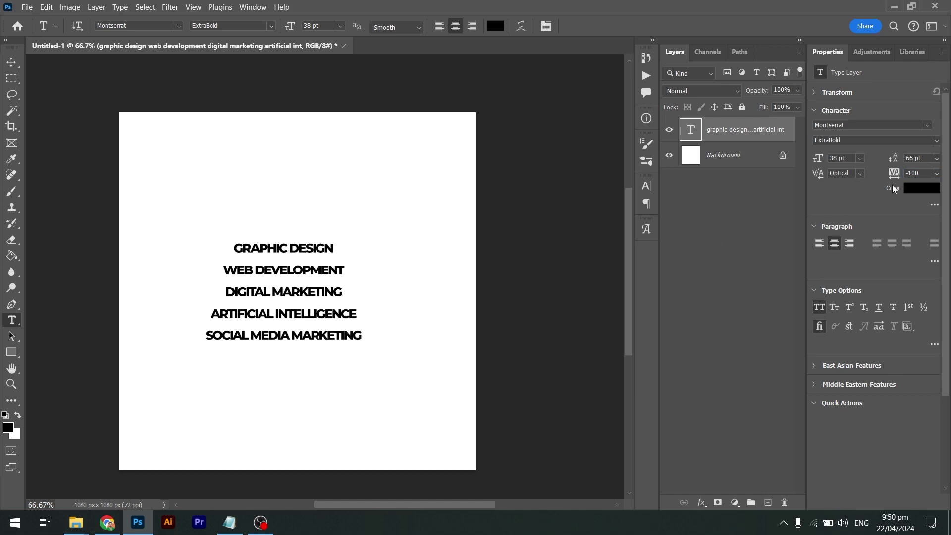
- Change the five-line text's colour to a strong red and set its tracking to 0
click(920, 189)
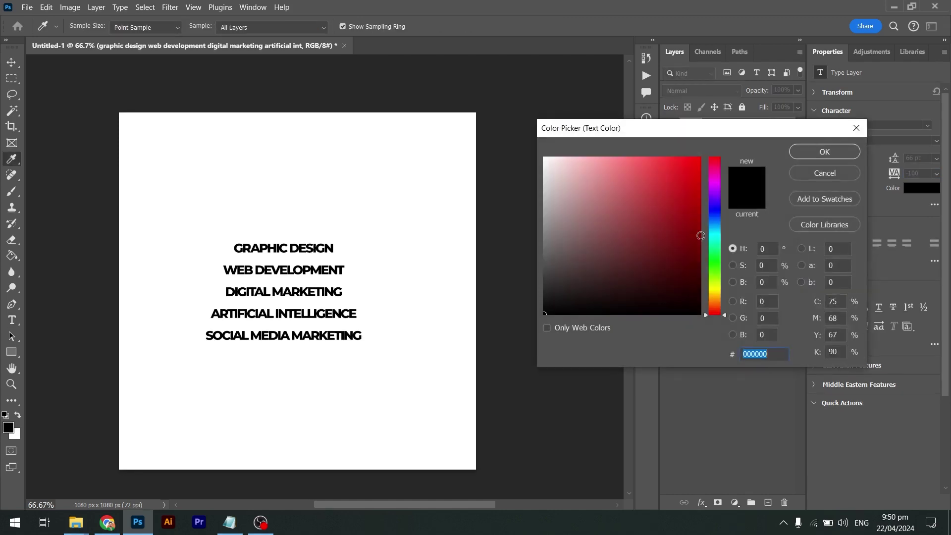
drag(680, 213, 704, 172)
click(793, 153)
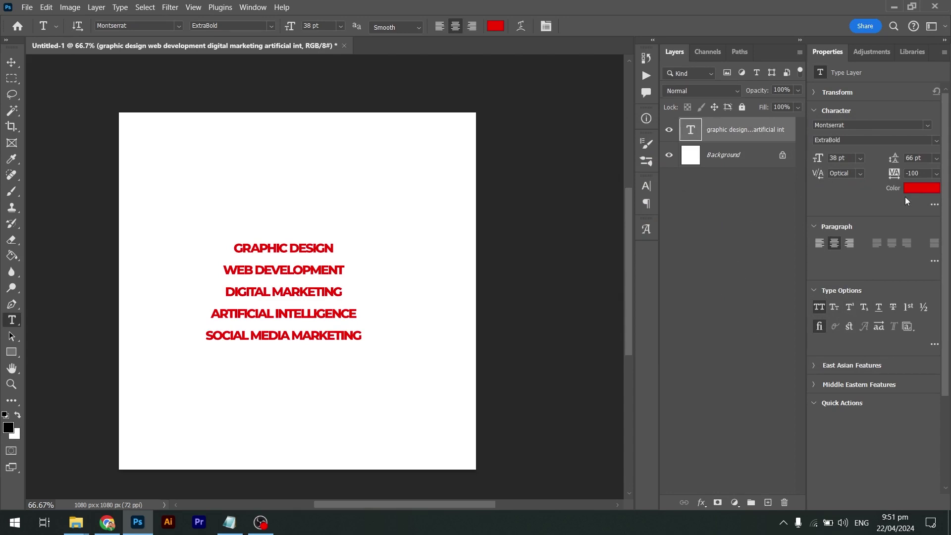
click(924, 173)
key(Return)
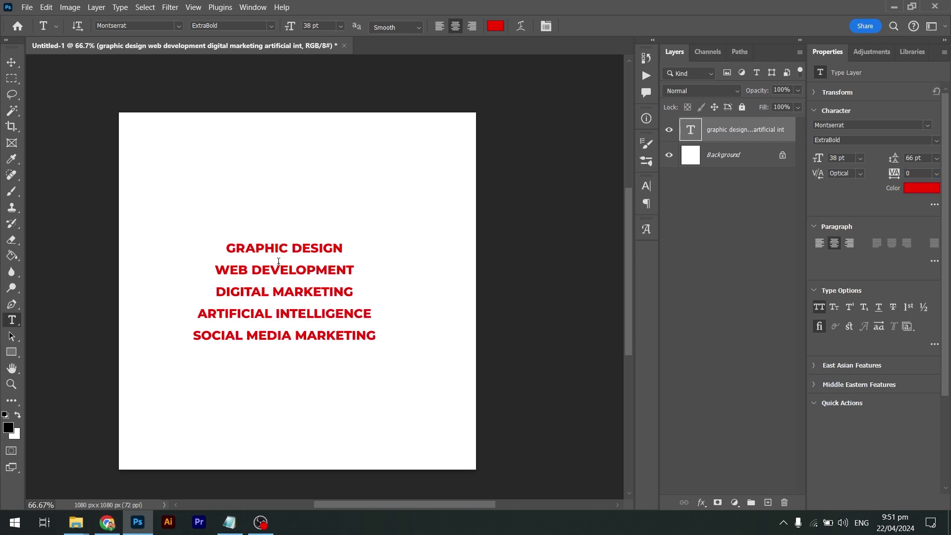
- Examine the spacing of the letter pairs EV and PM in the WEB DEVELOPMENT line
key(ctrl+plus)
key(ctrl+plus)
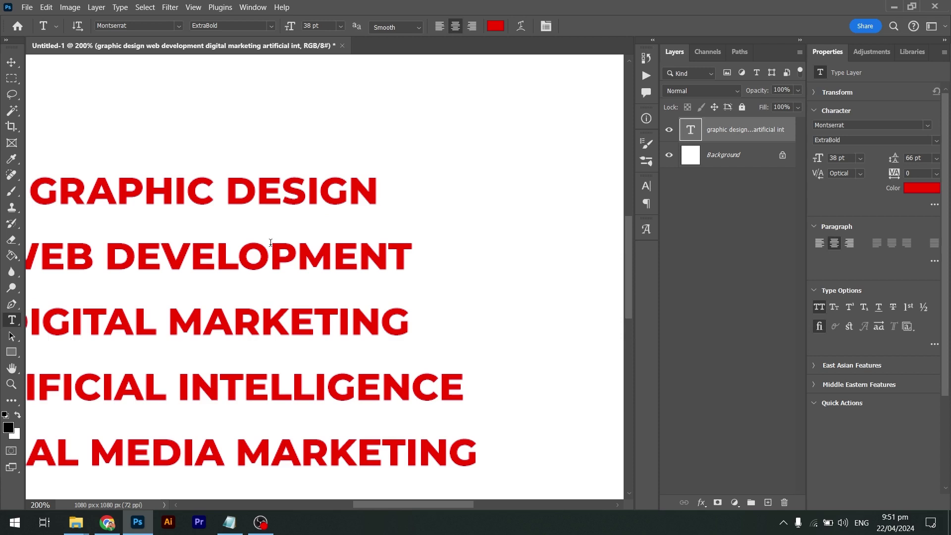
scroll(270, 242, down, 1)
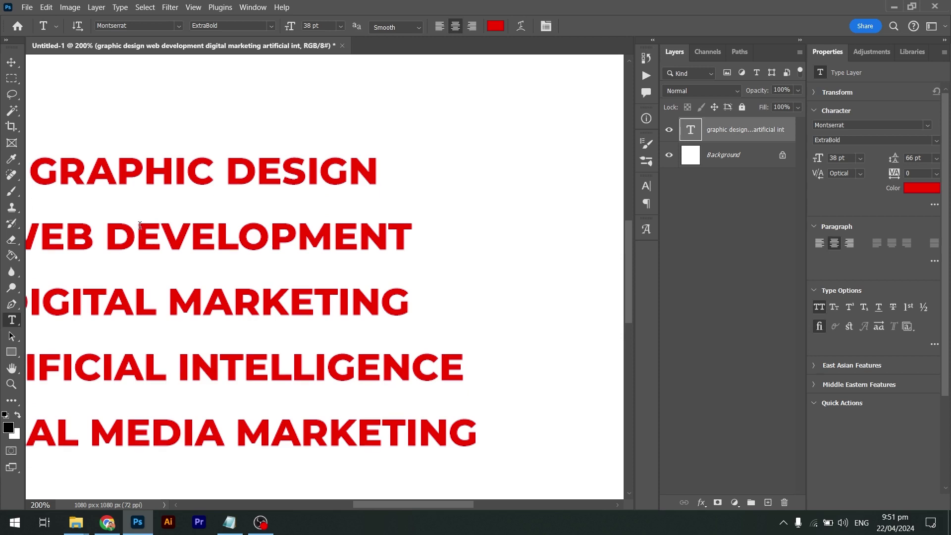
drag(139, 227, 189, 225)
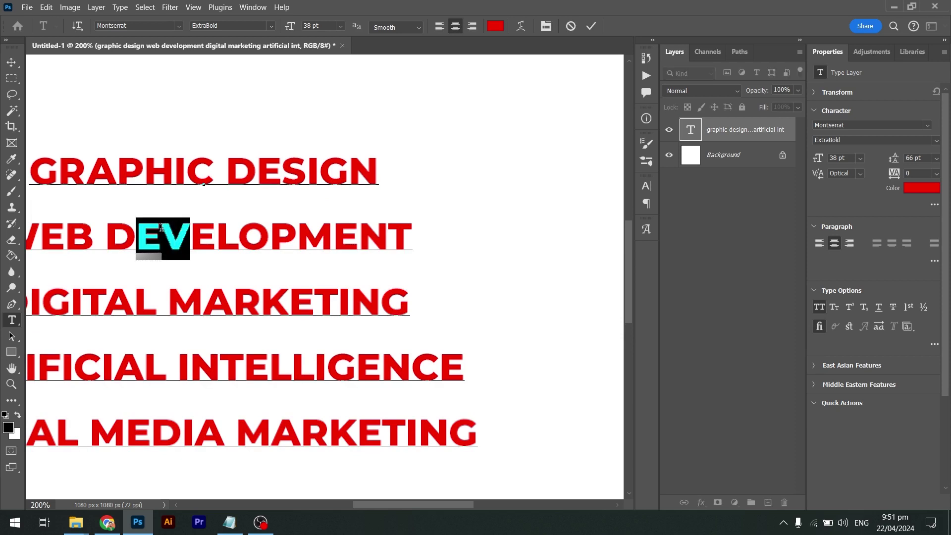
click(162, 227)
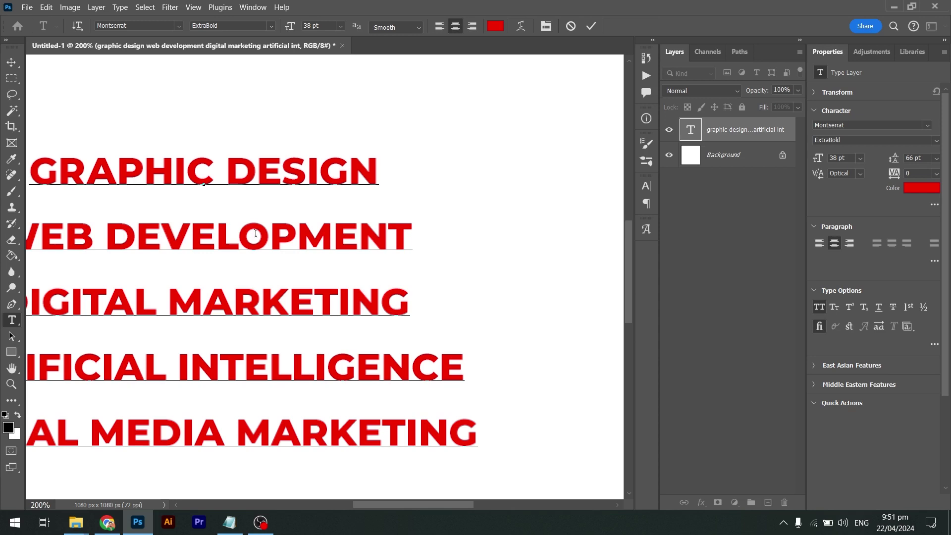
drag(269, 233, 327, 233)
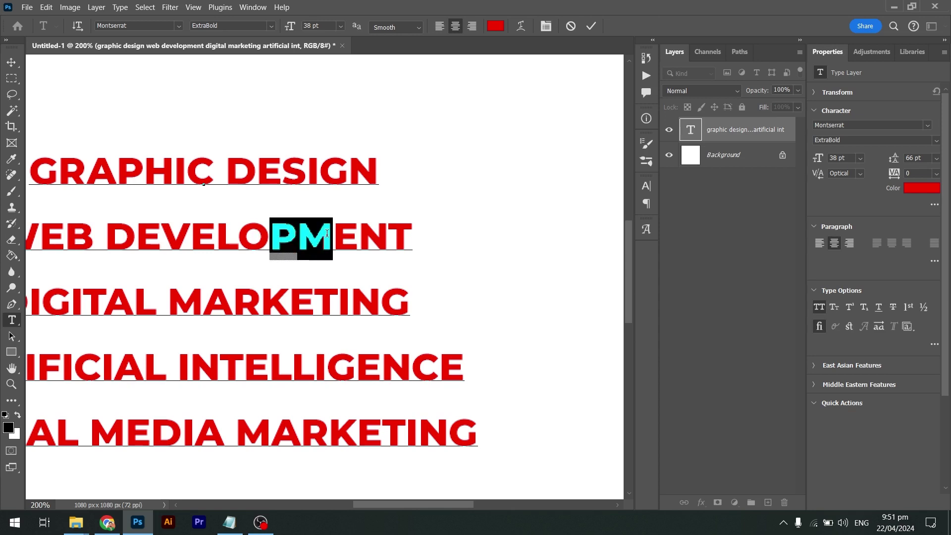
click(327, 233)
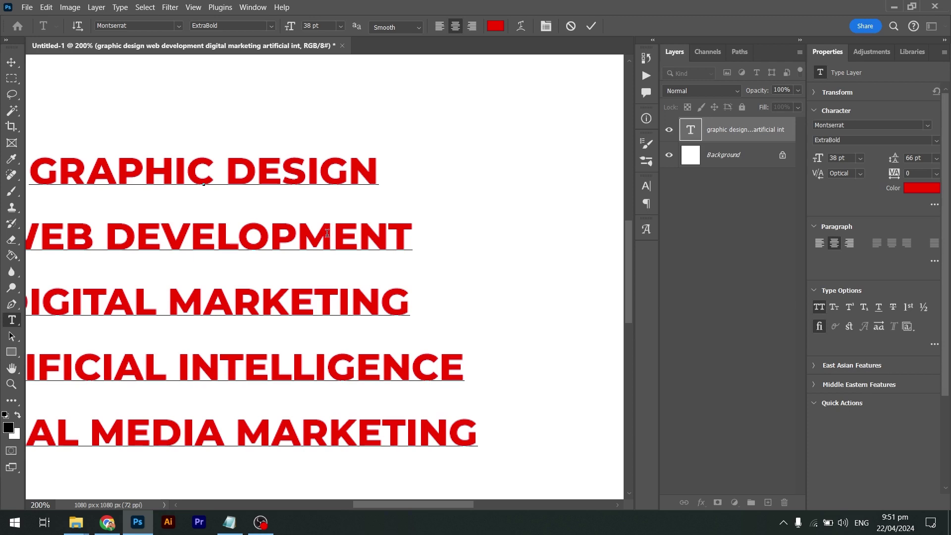
- Set the kerning of the first letters EV in DEVELOPMENT to 0
key(Left)
click(160, 233)
drag(137, 233, 186, 232)
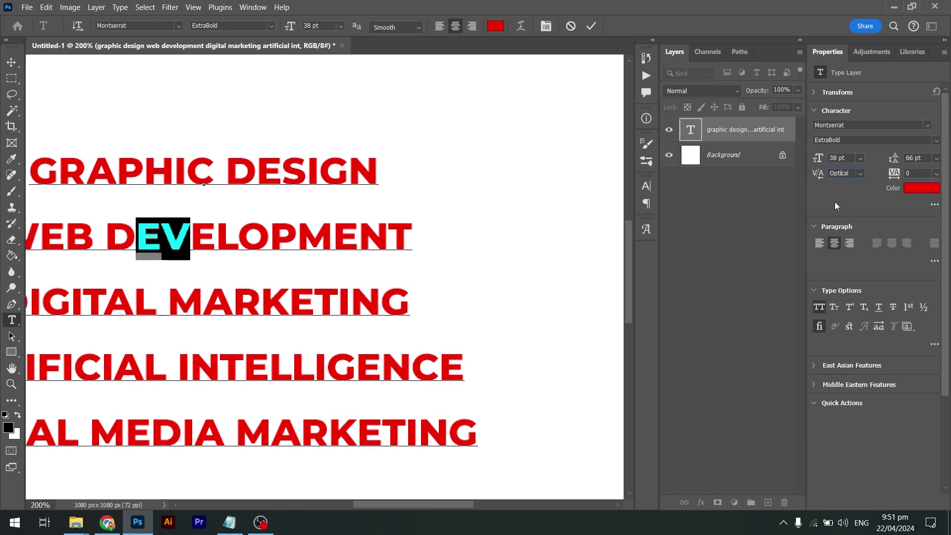
click(855, 177)
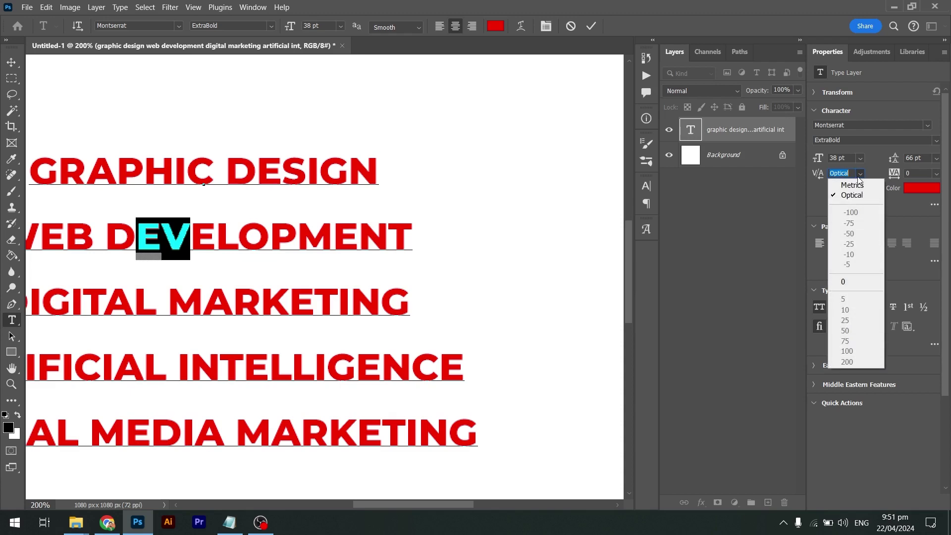
click(848, 279)
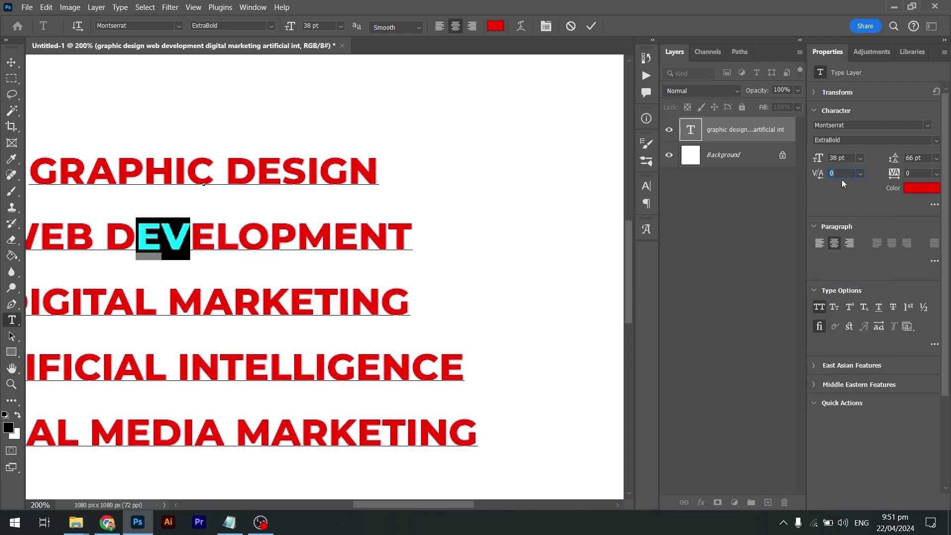
- Try kerning values of 100 and 200 on the selected letters EV
text(100)
key(Return)
text(200)
key(Return)
click(167, 238)
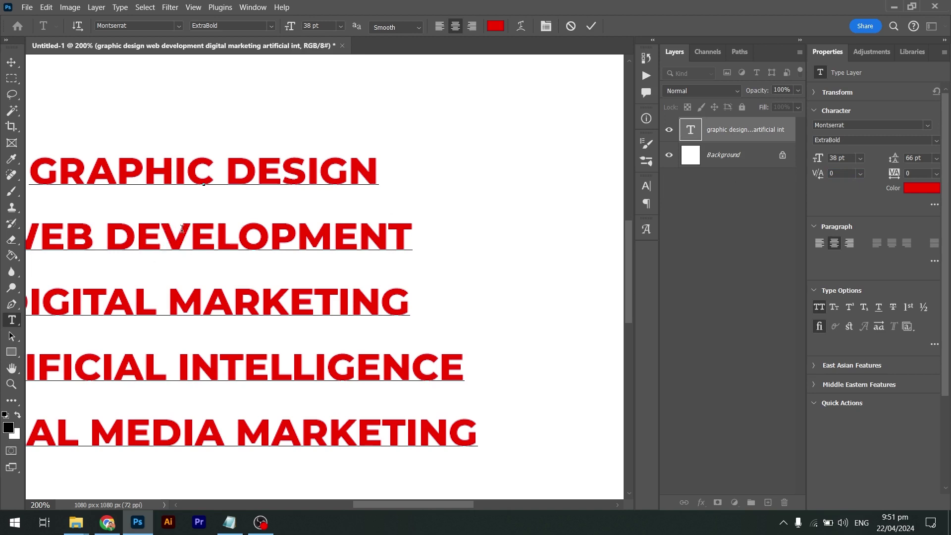
- Try to apply a kerning of 100 to the letters DEV in DEVELOPMENT
click(182, 229)
drag(132, 231, 110, 233)
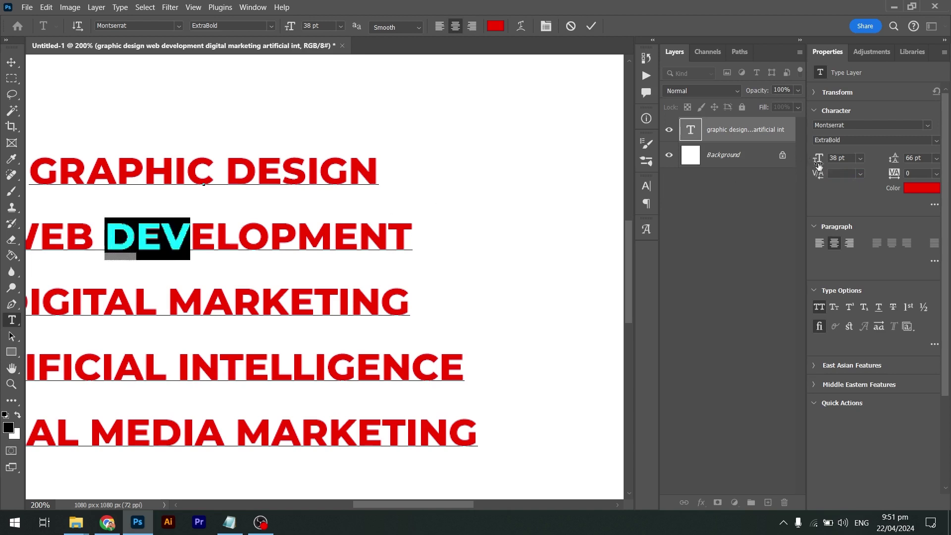
text(100)
key(Return)
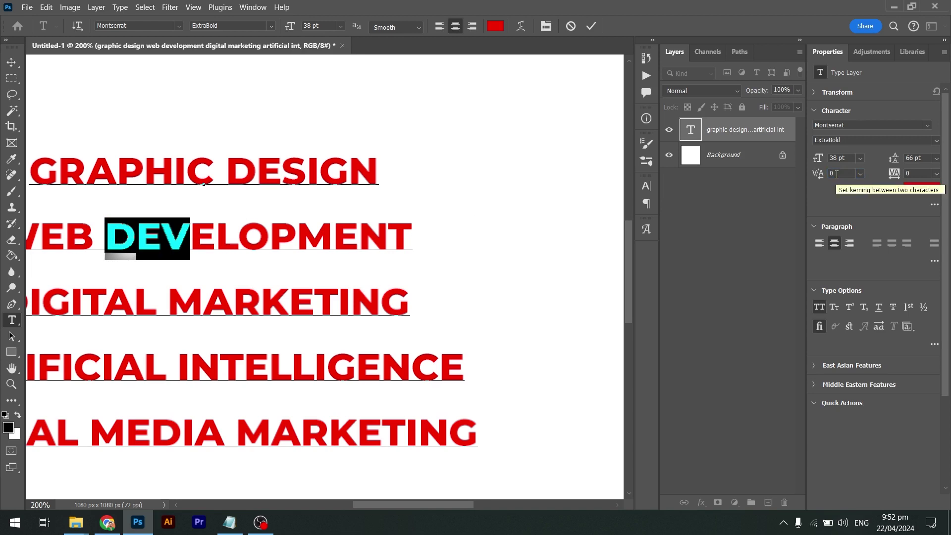
- Set the kerning between the first E and V of DEVELOPMENT to 20
click(165, 243)
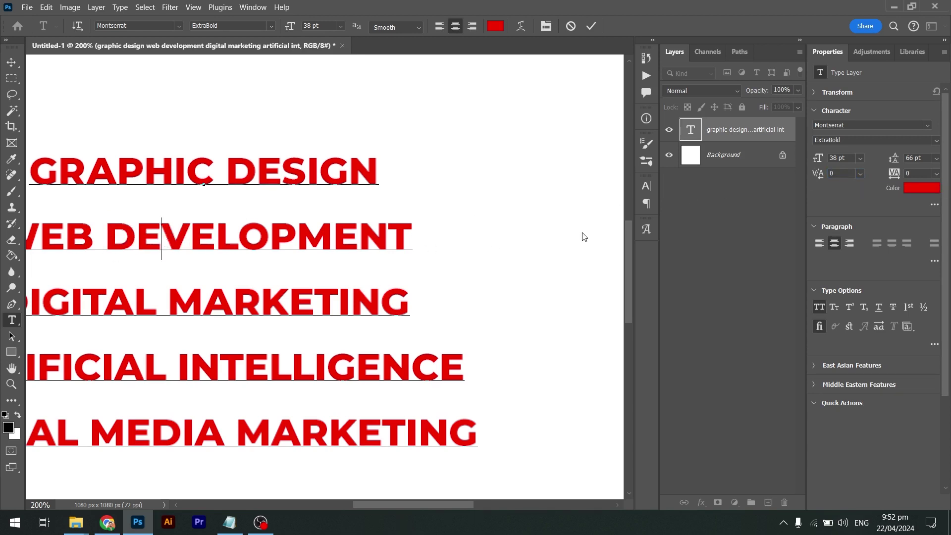
key(shift+Up)
key(shift+Down)
drag(178, 232, 148, 236)
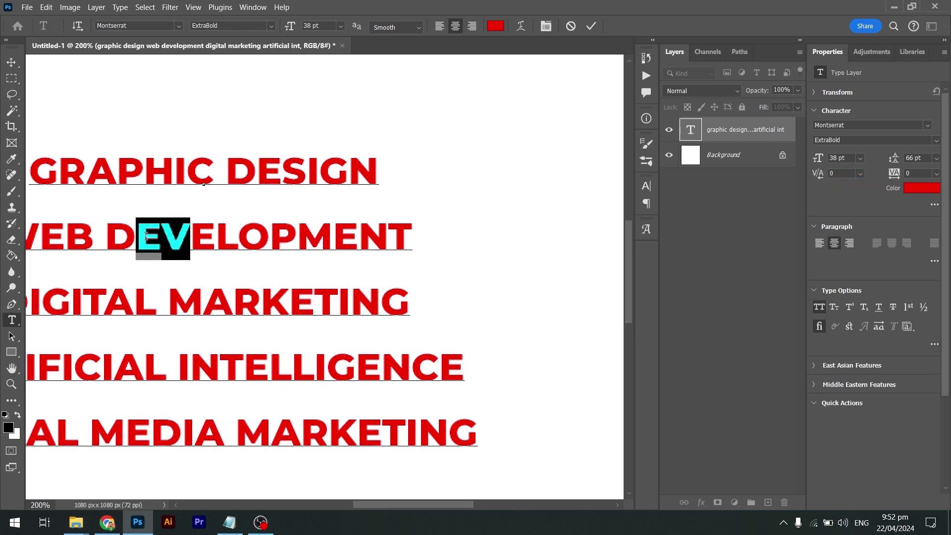
click(161, 232)
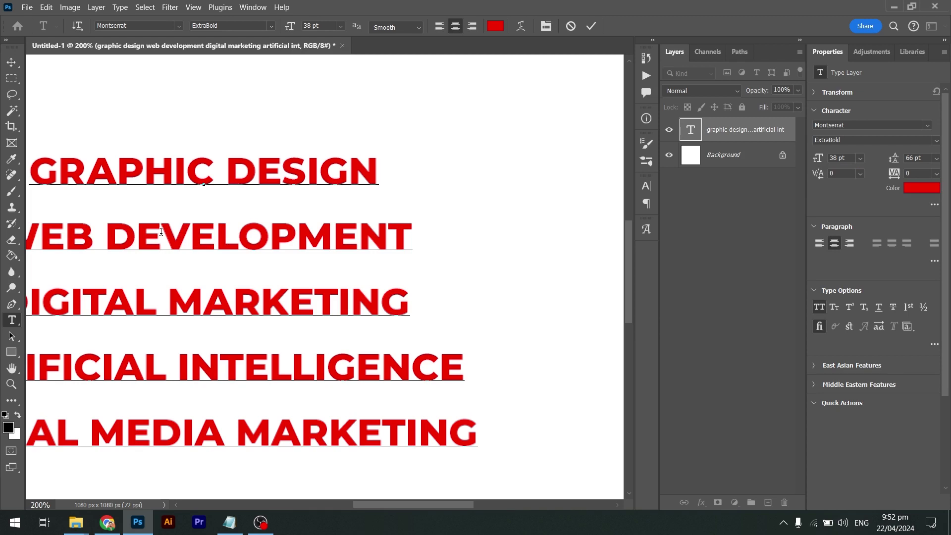
drag(139, 233, 180, 230)
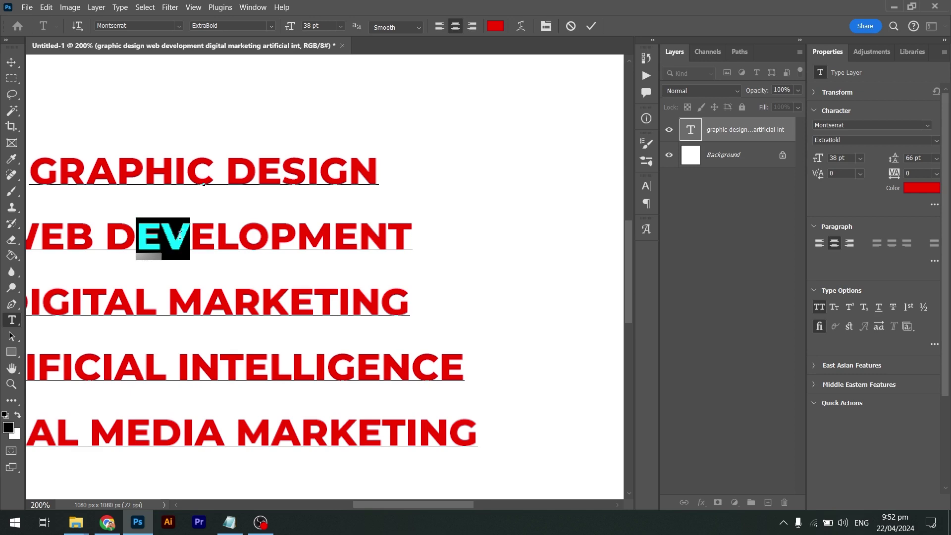
click(161, 225)
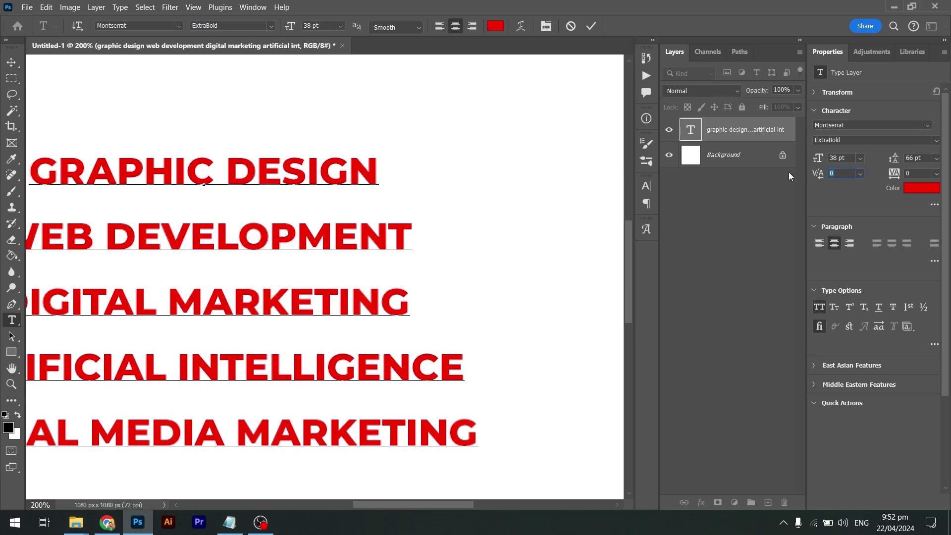
text(20)
key(Return)
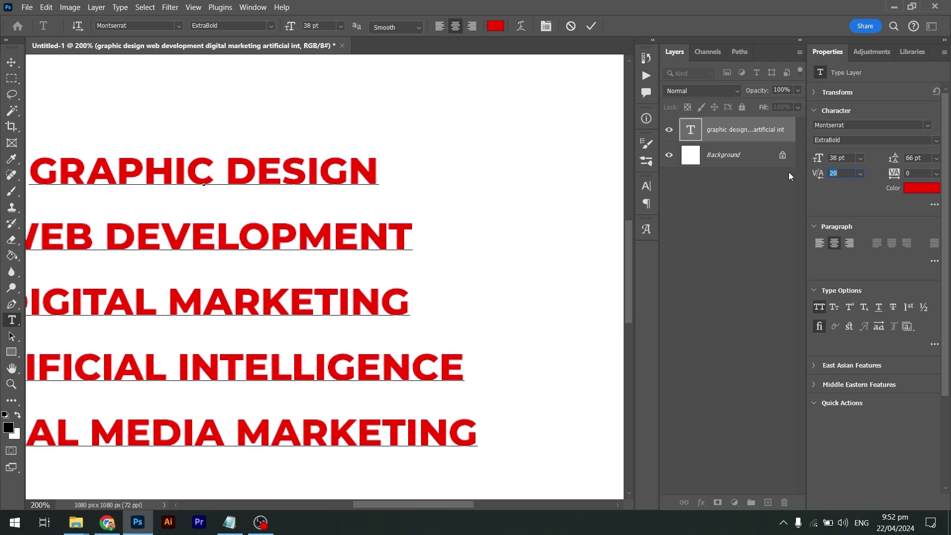
- Change the kerning between E and V to 320, 220 and back to 20 to compare the gaps
text(320)
key(Return)
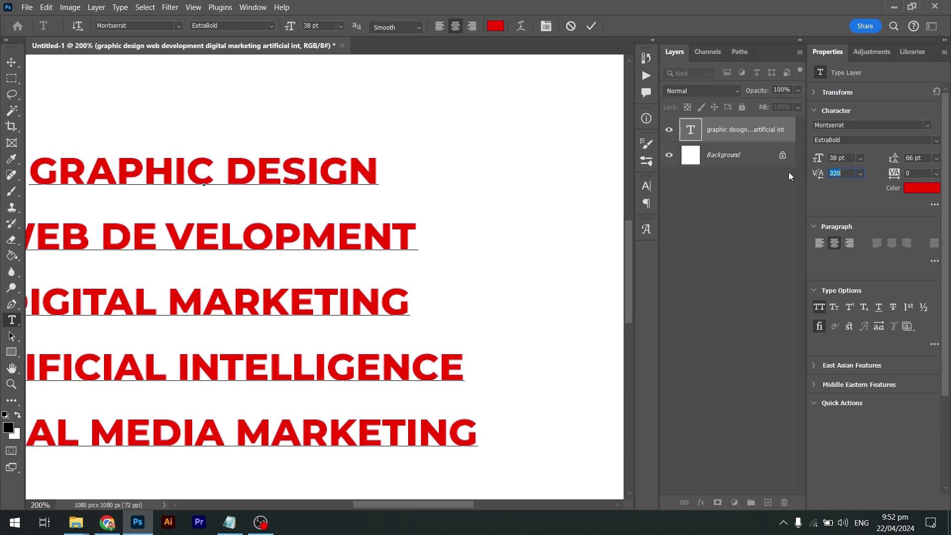
text(220)
key(Return)
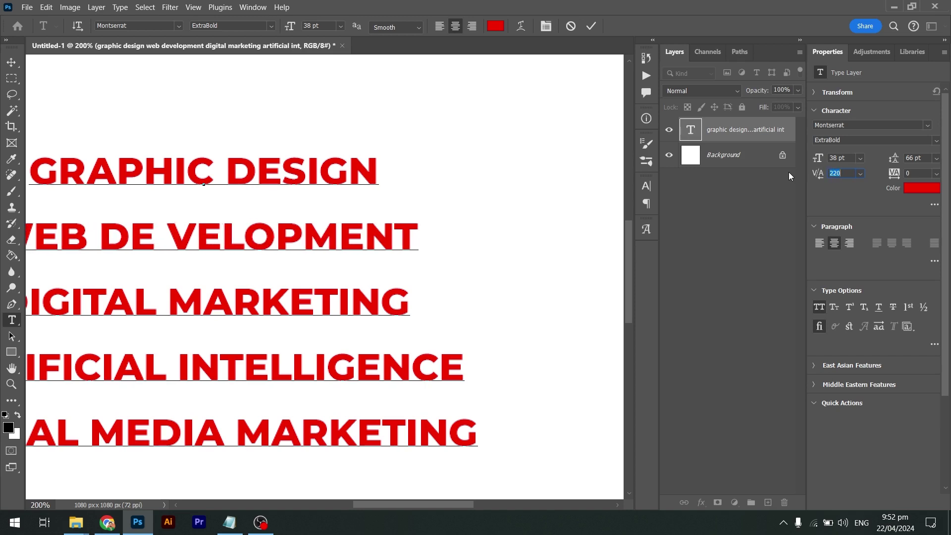
text(20)
key(Return)
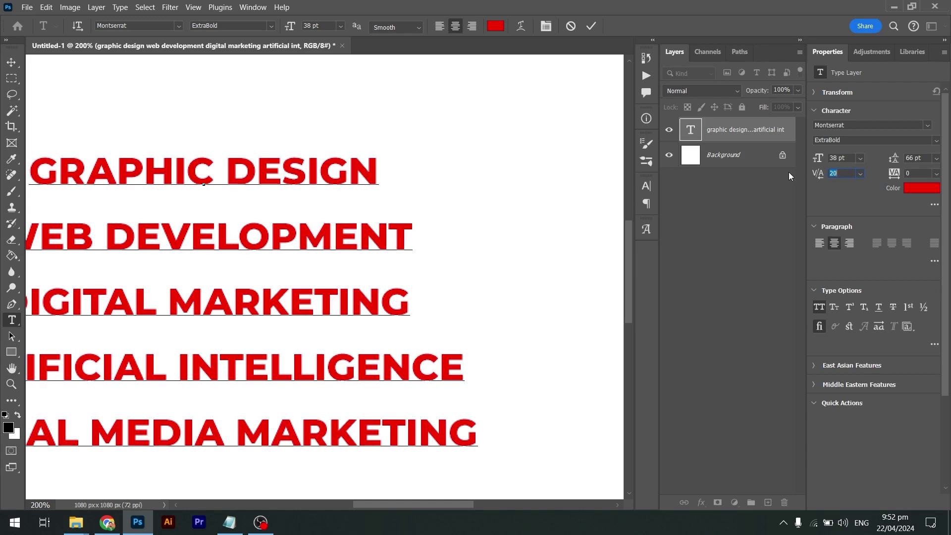
- Decrease the kerning between E and V to -80, increase it to 120, and set it to 80
key(shift+Down)
key(shift+Down)
key(shift+Up)
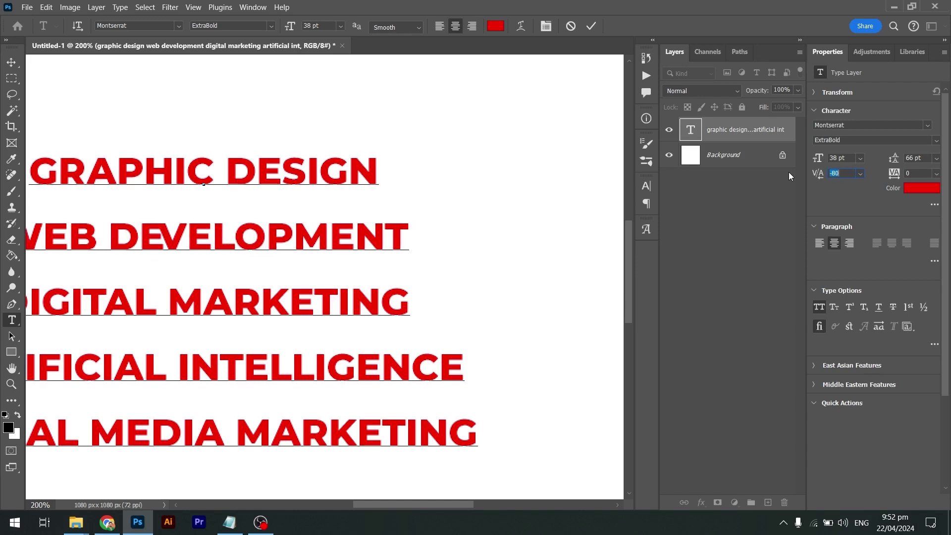
key(shift+Up)
key(shift+Up)
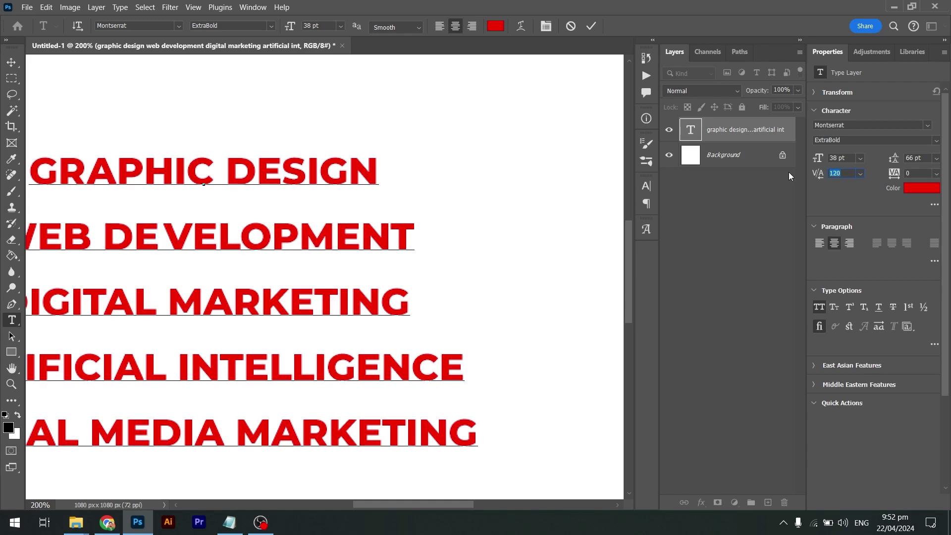
text(80)
key(Return)
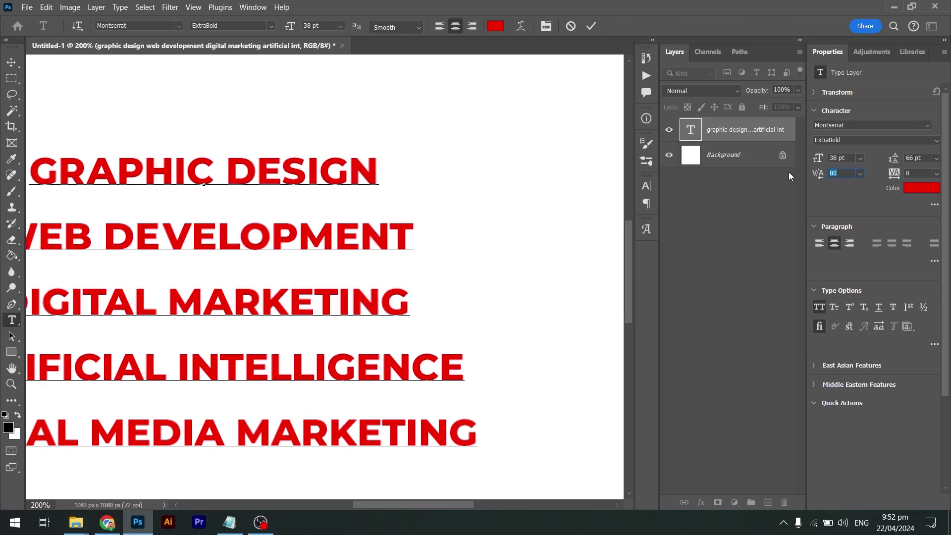
- Try Optical kerning on all five lines of text, set it to Metrics, and commit the text edit
key(ctrl+a)
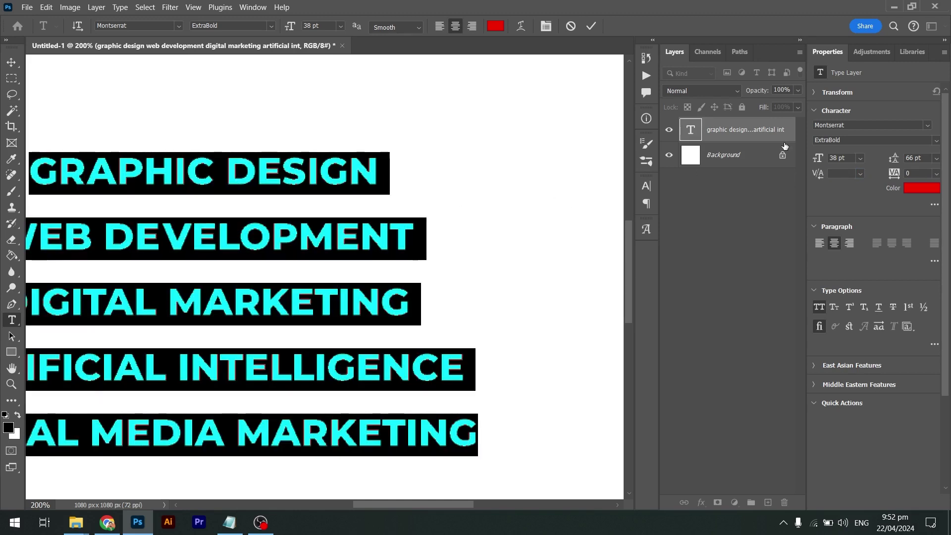
click(861, 173)
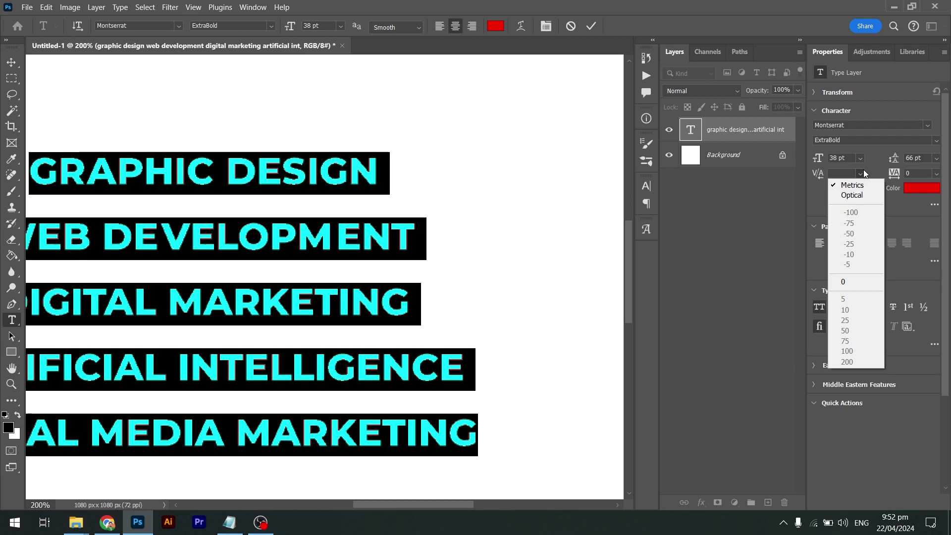
click(852, 194)
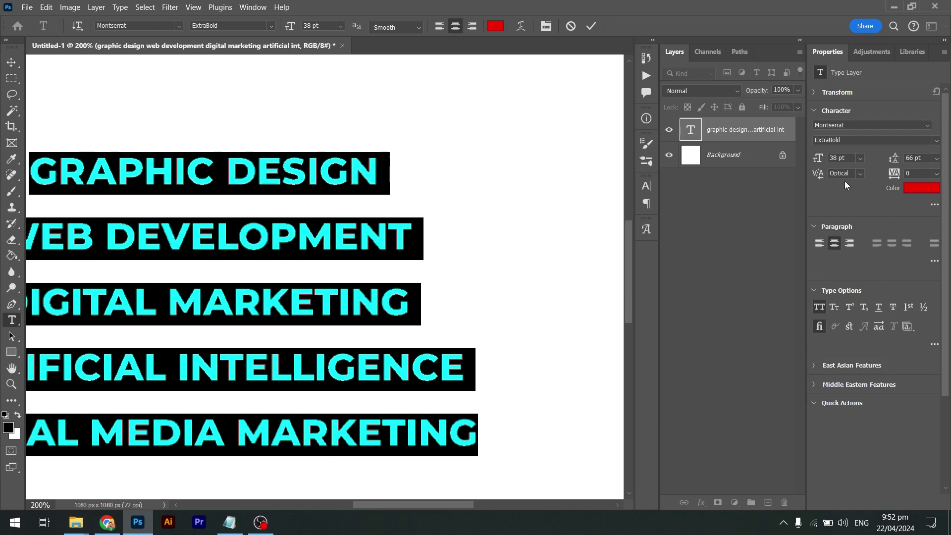
click(860, 173)
click(848, 184)
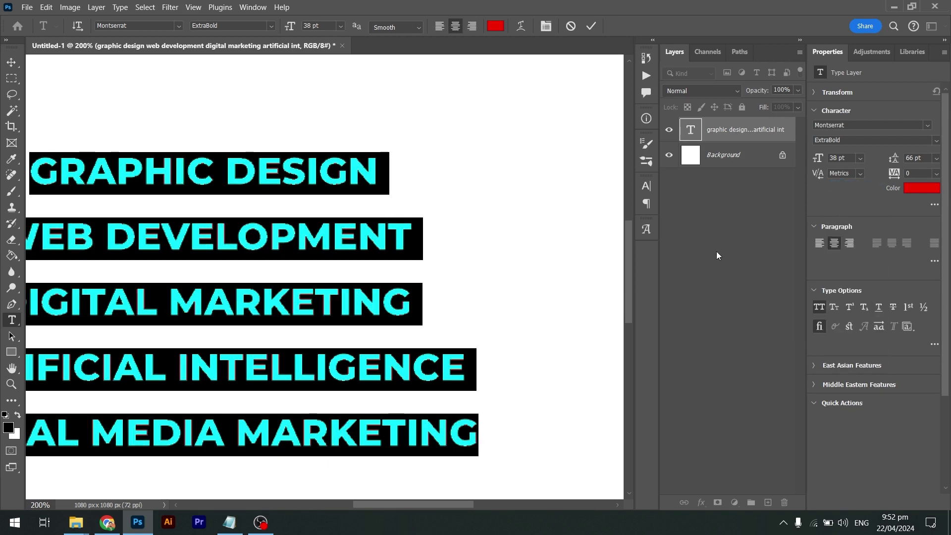
key(ctrl+Return)
- Try left and centre alignment on the text, set it to right alignment, and move the text fully back inside the canvas
key(ctrl+0)
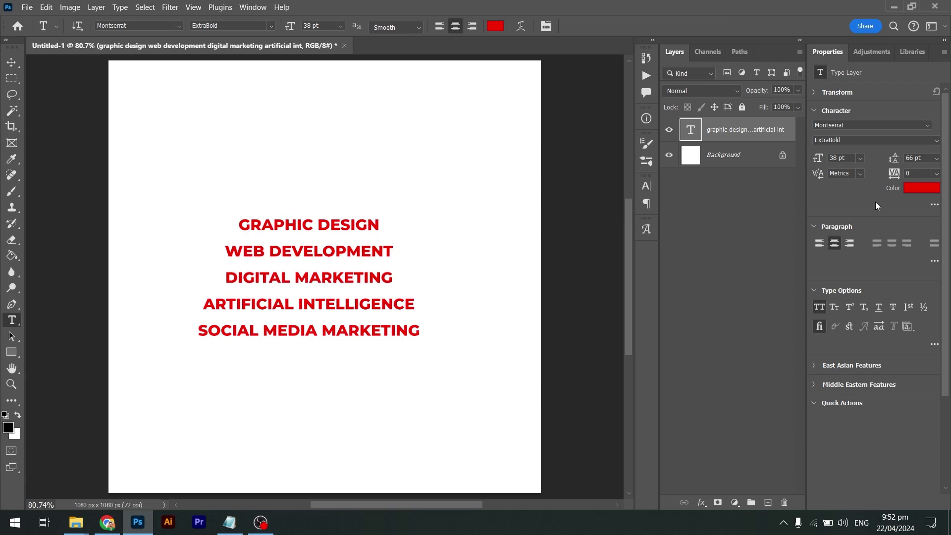
click(820, 243)
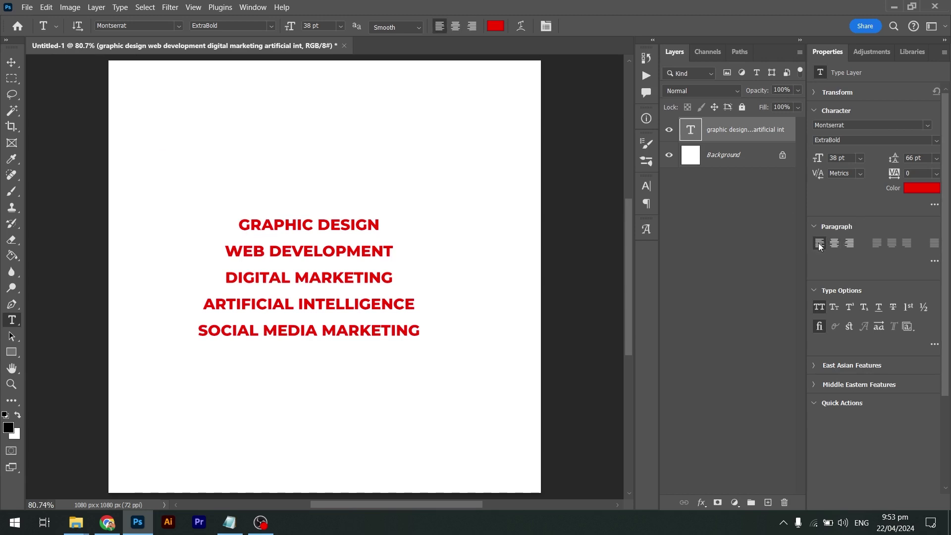
click(835, 245)
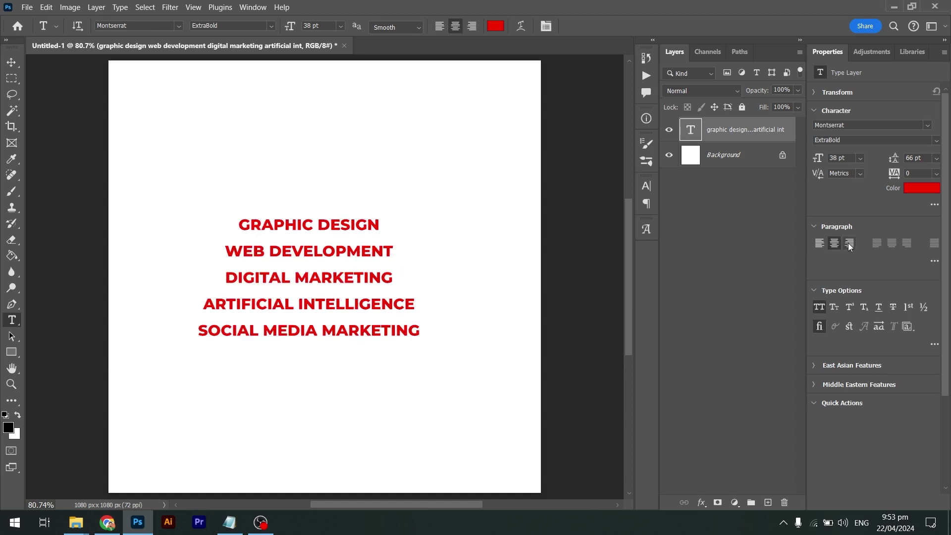
click(850, 245)
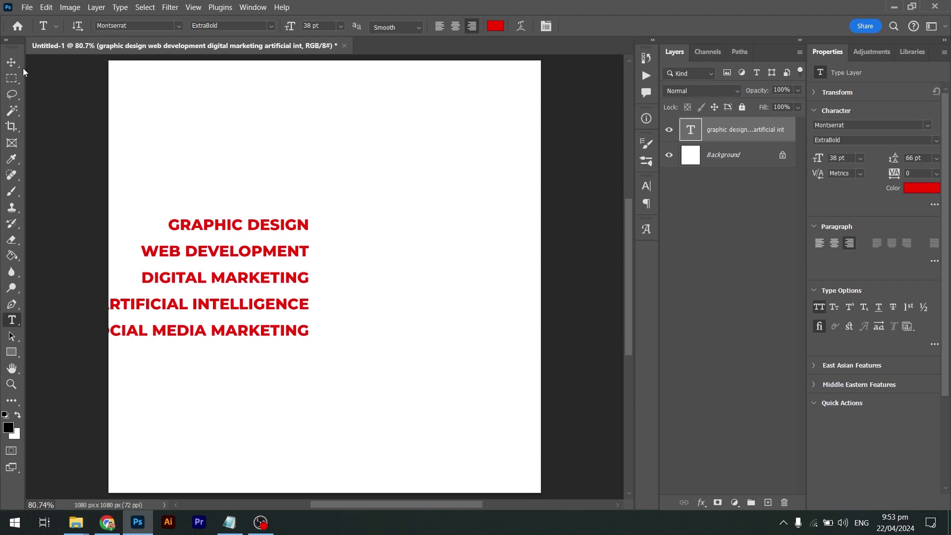
click(12, 62)
drag(266, 277, 359, 276)
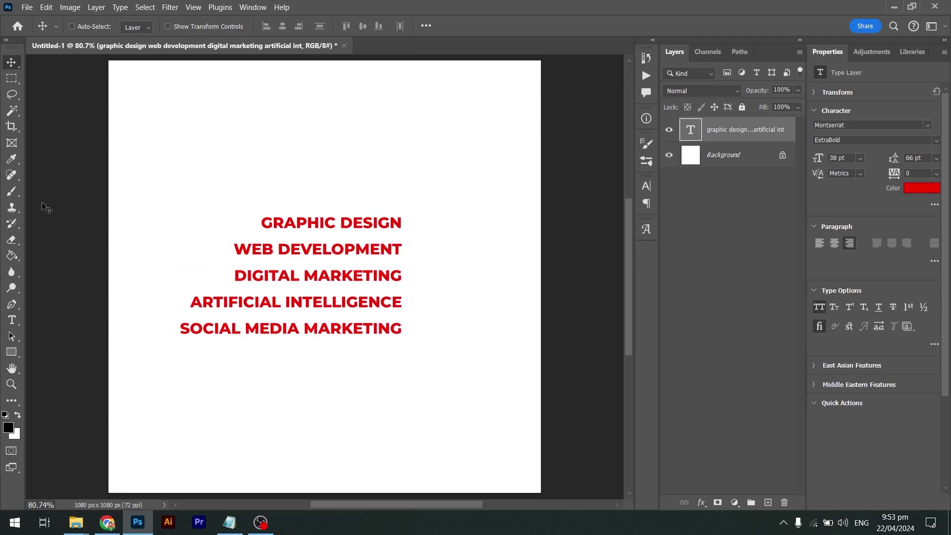
- Select all five lines of text, show the Character settings, and commit the text edit
click(12, 319)
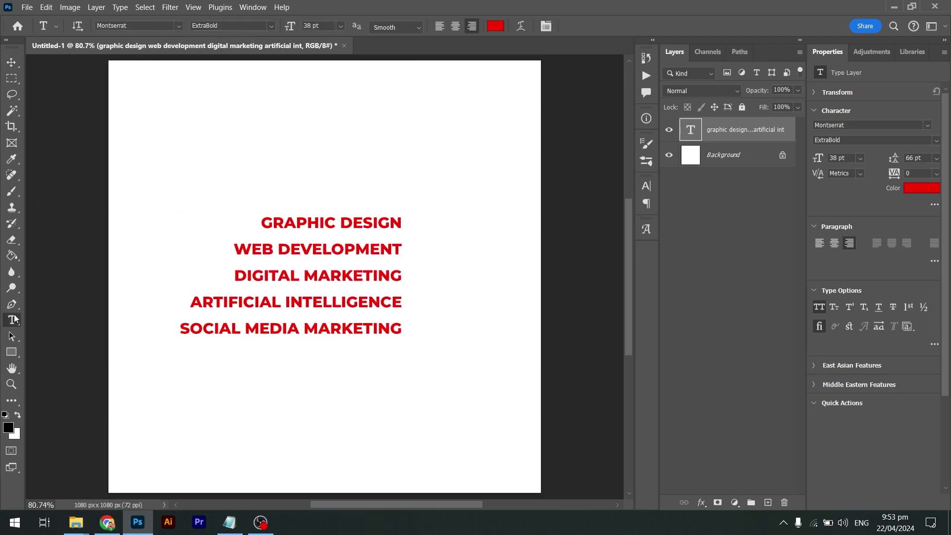
click(252, 277)
drag(262, 222, 403, 334)
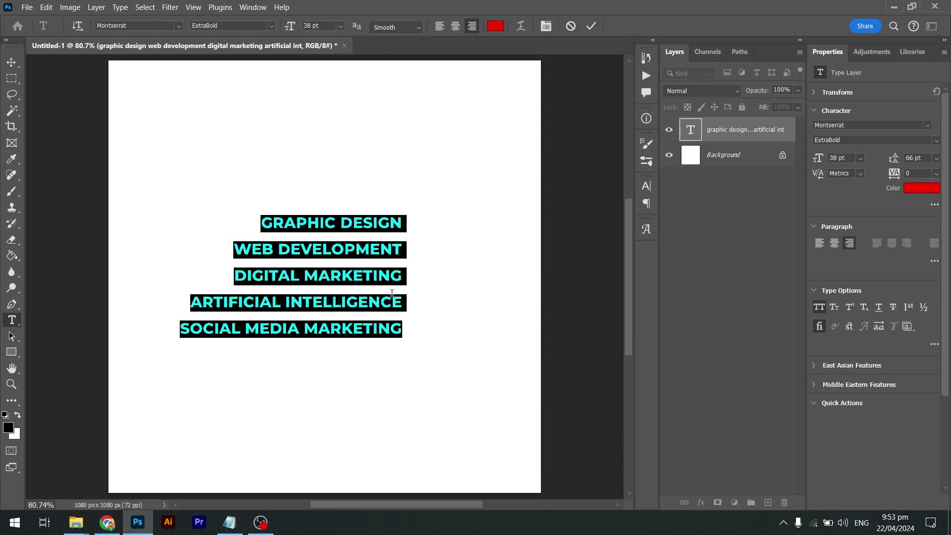
key(ctrl)
key(ctrl+t)
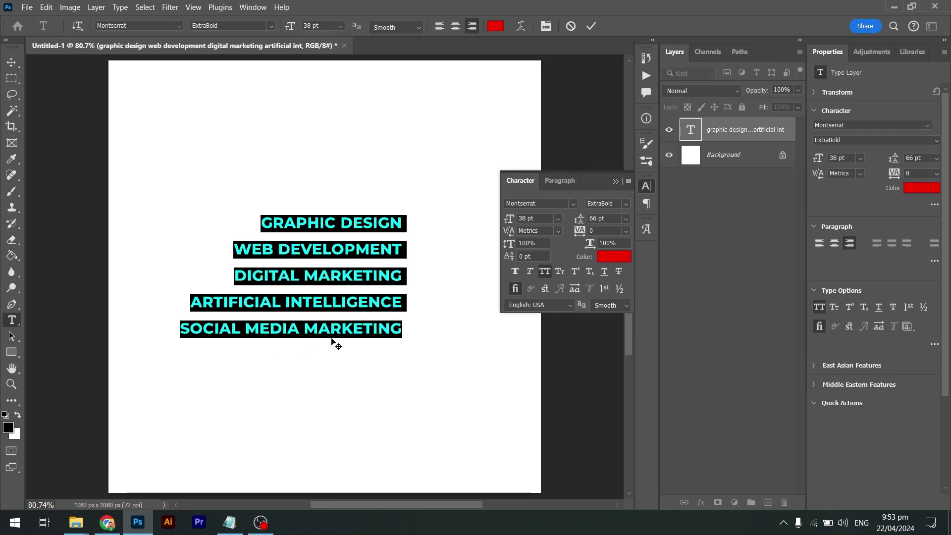
key(ctrl+t)
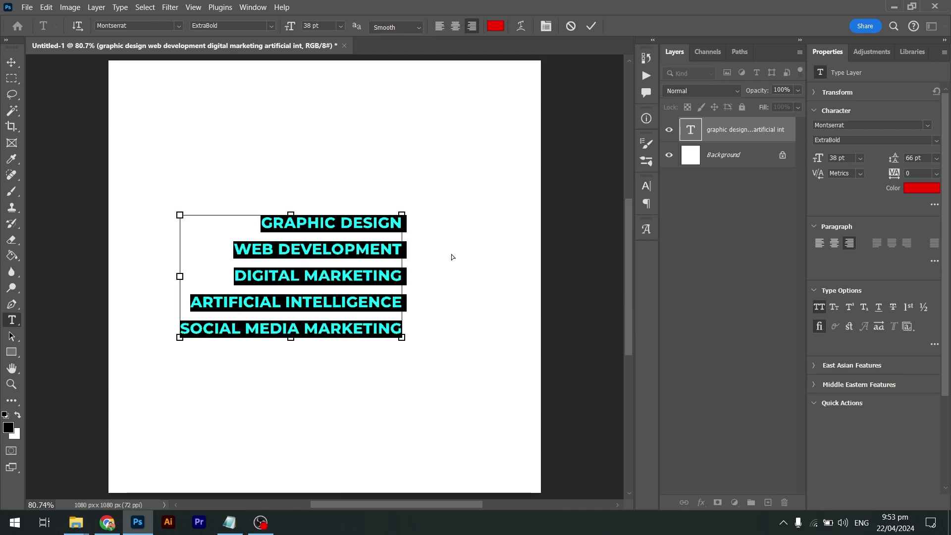
key(ctrl+t)
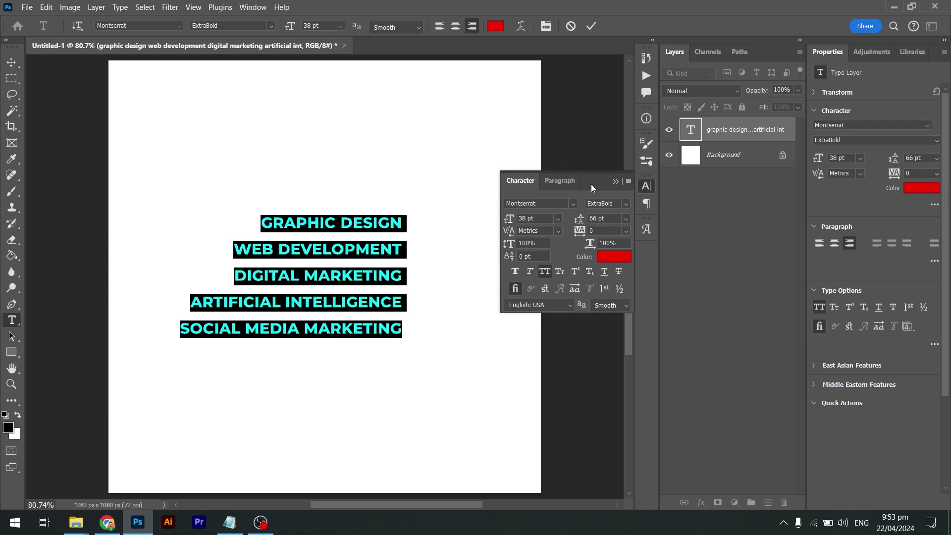
click(304, 278)
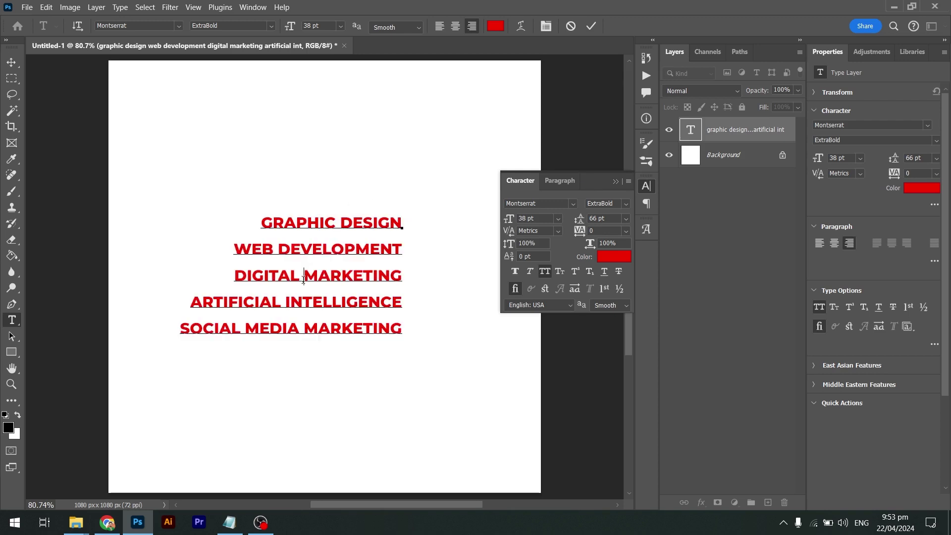
click(12, 62)
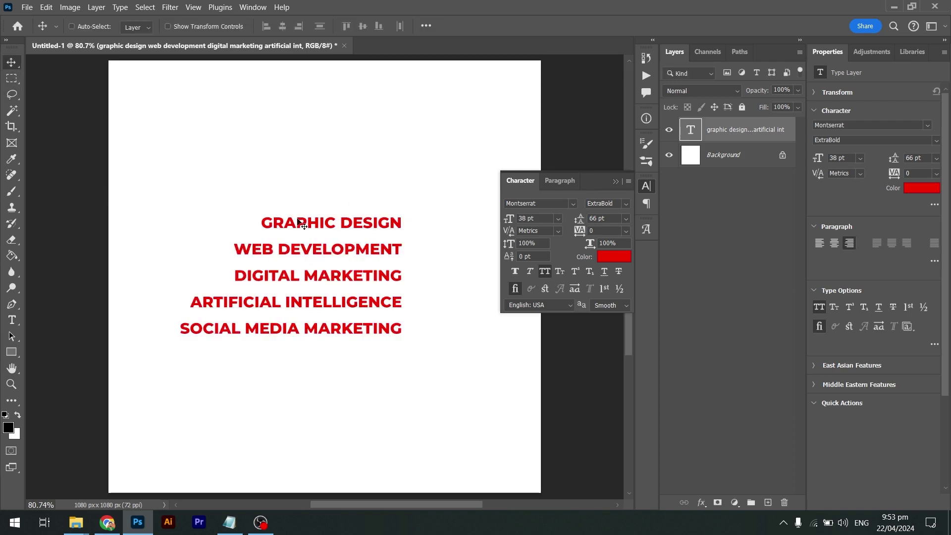
- Scale the text layer down slightly with Free Transform to a font size of 36.84 pt
key(ctrl+t)
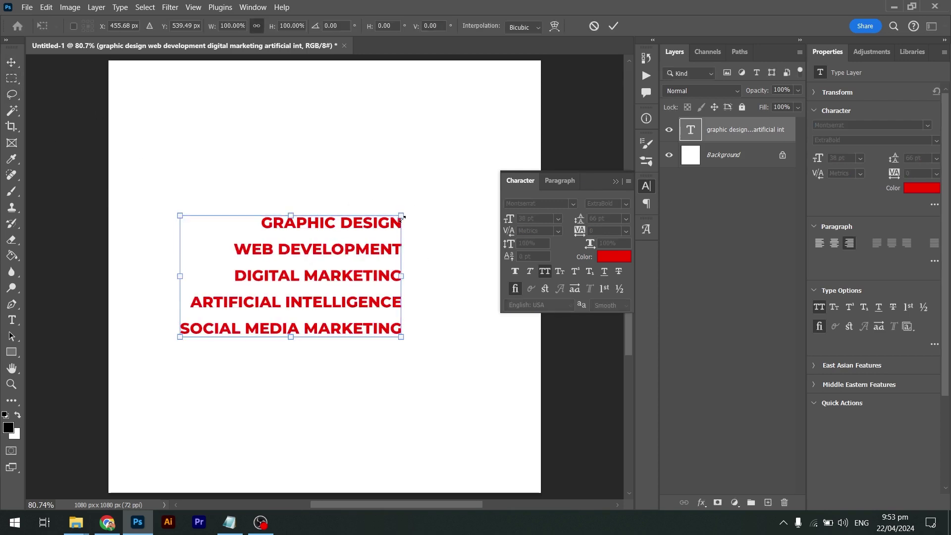
drag(401, 214, 398, 214)
key(Return)
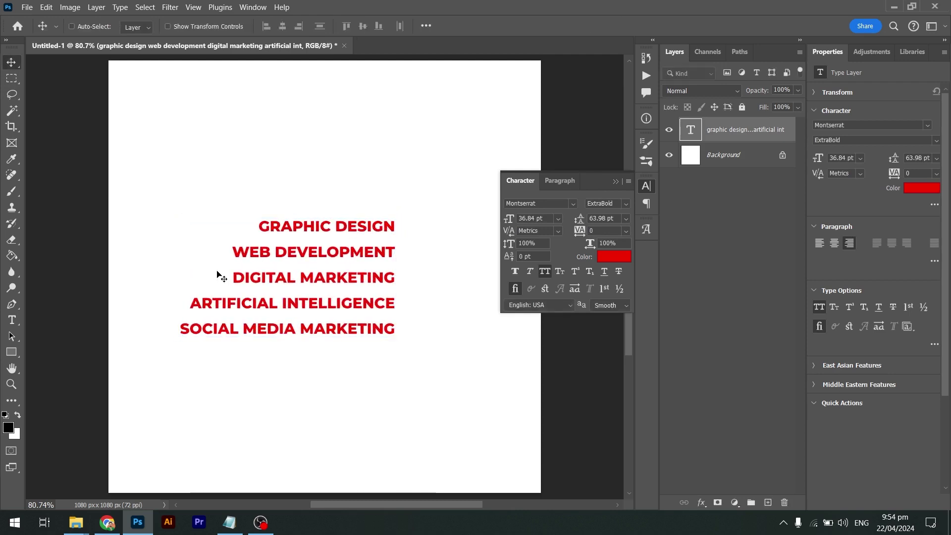
- Reselect all five lines of text for editing, with the Character settings shown
click(13, 320)
drag(261, 232, 406, 334)
key(ctrl+t)
key(ctrl+t)
key(ctrl+t)
key(ctrl+t)
key(ctrl+t)
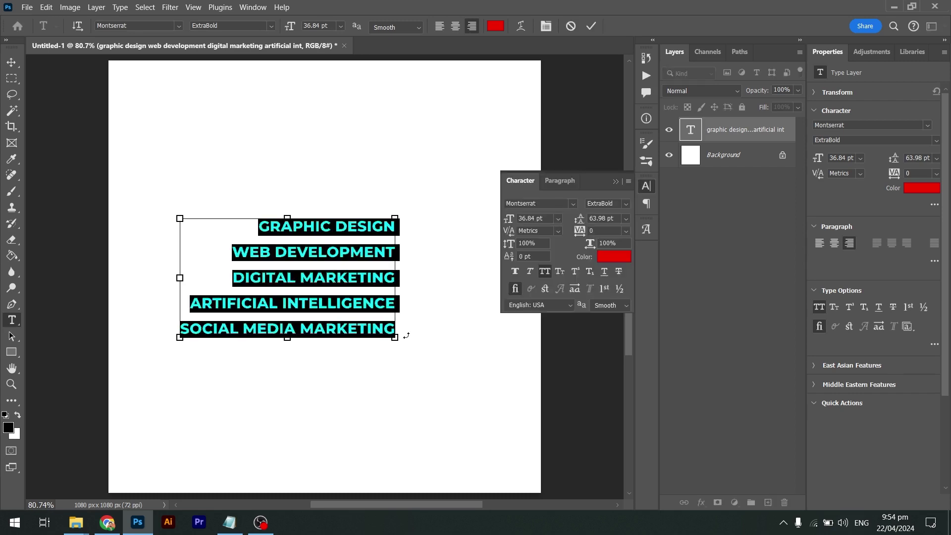
key(ctrl+t)
key(ctrl+t)
key(ctrl+t)
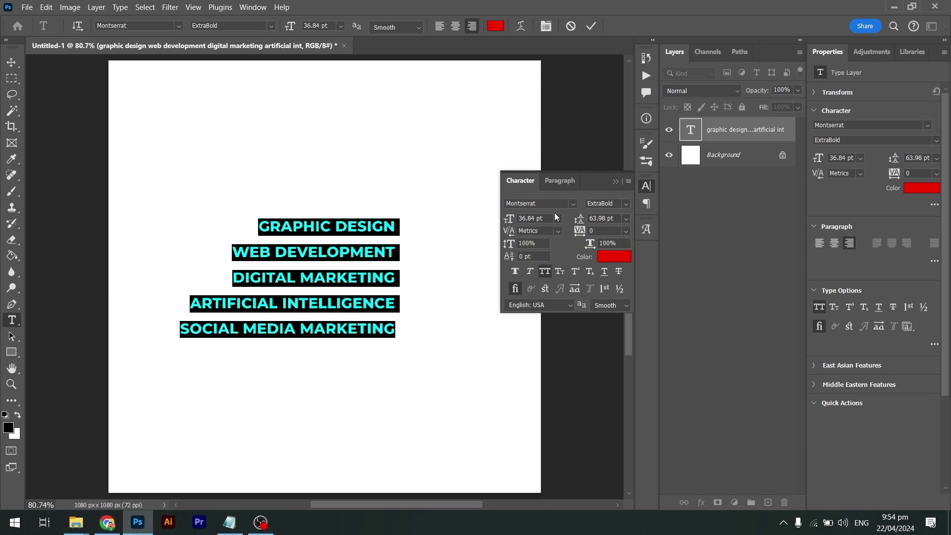
- Try the Orchide font and Faux Bold on all five lines of text, reverting each one
click(574, 202)
key(Down)
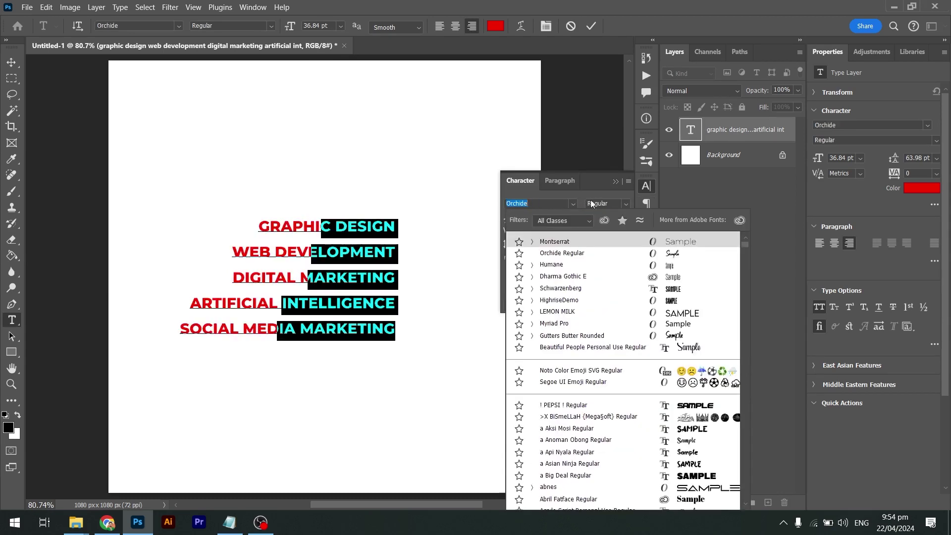
key(Escape)
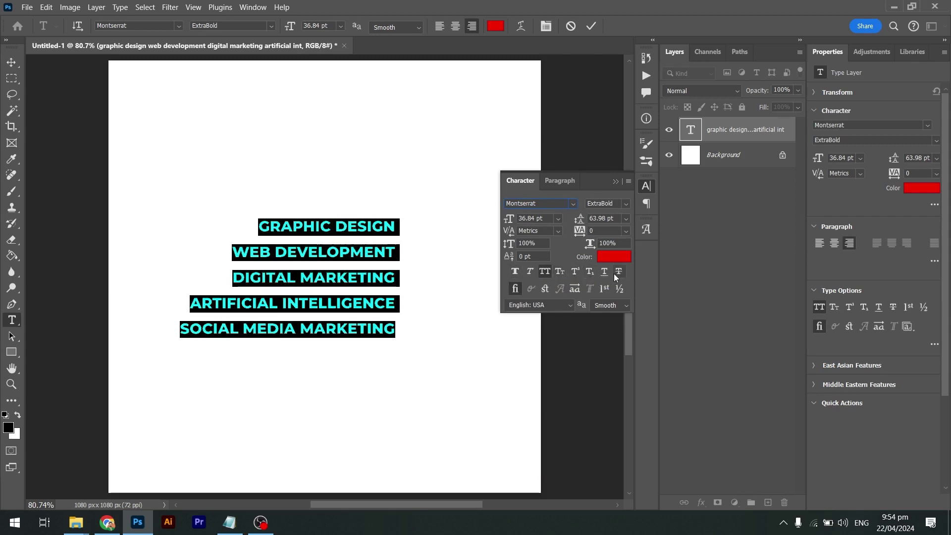
click(517, 272)
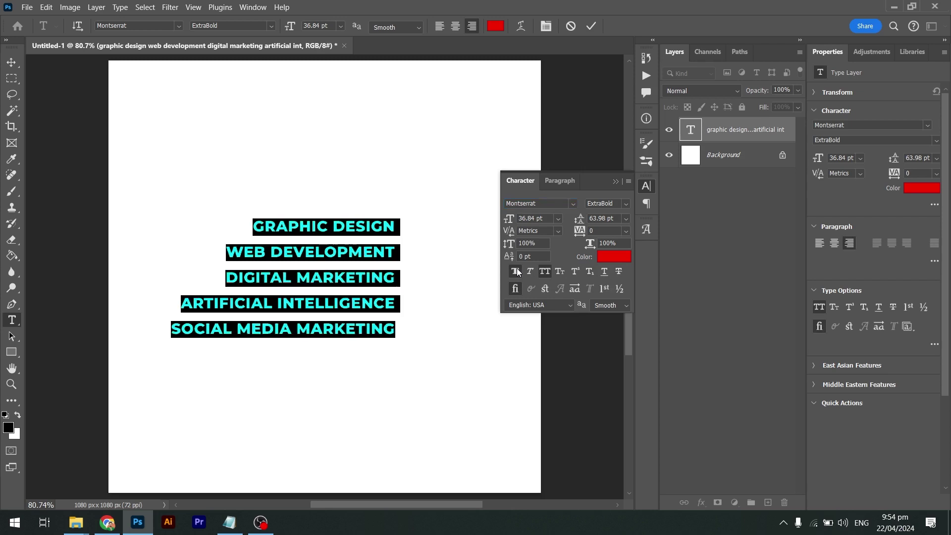
click(517, 272)
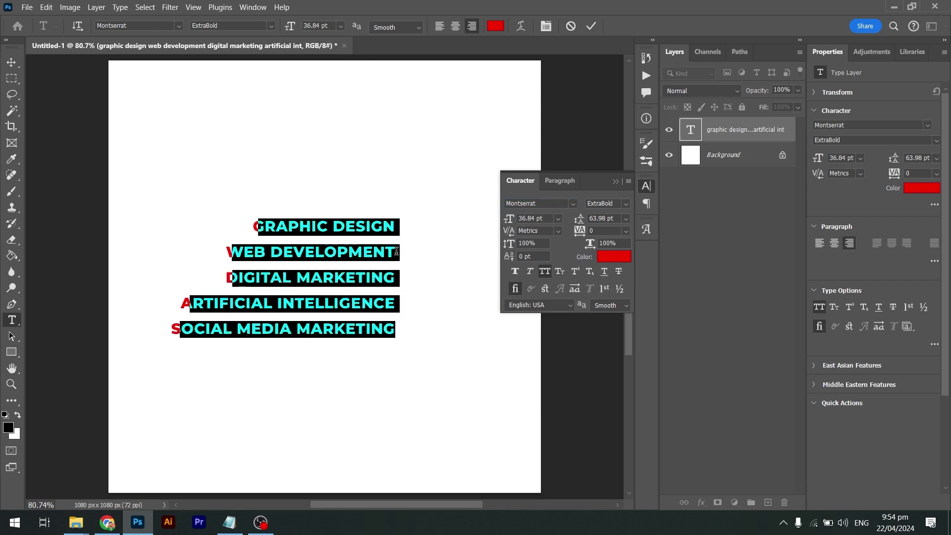
click(375, 251)
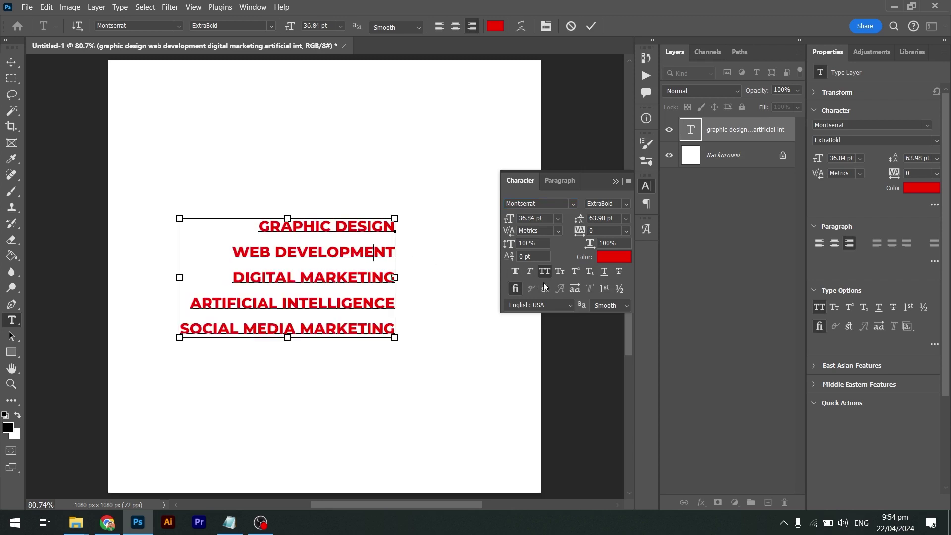
- Turn off All Caps for all five lines of text
key(ctrl+a)
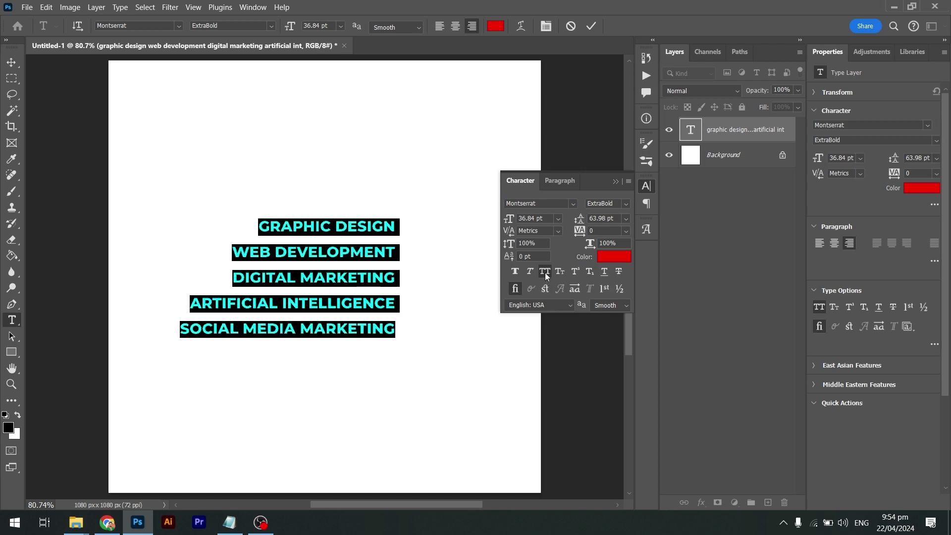
click(545, 272)
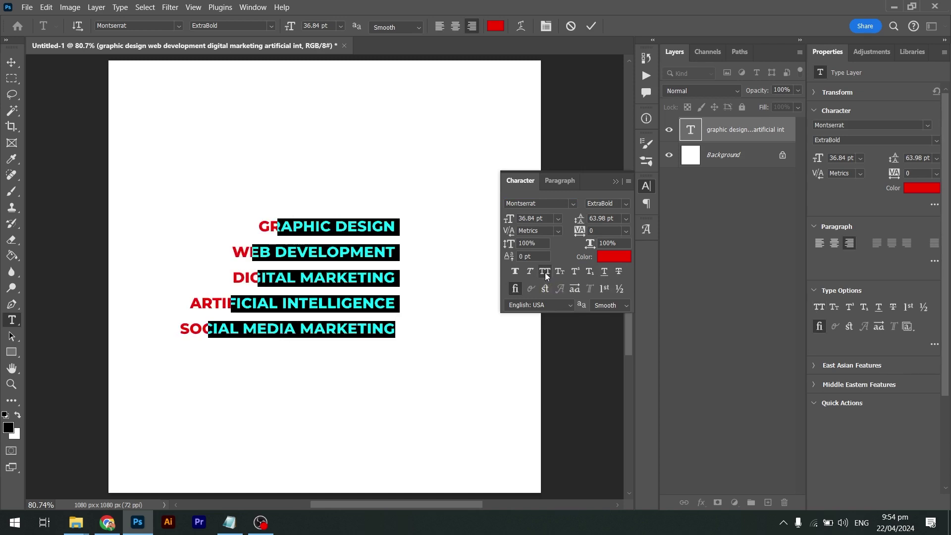
click(358, 260)
drag(303, 226, 360, 266)
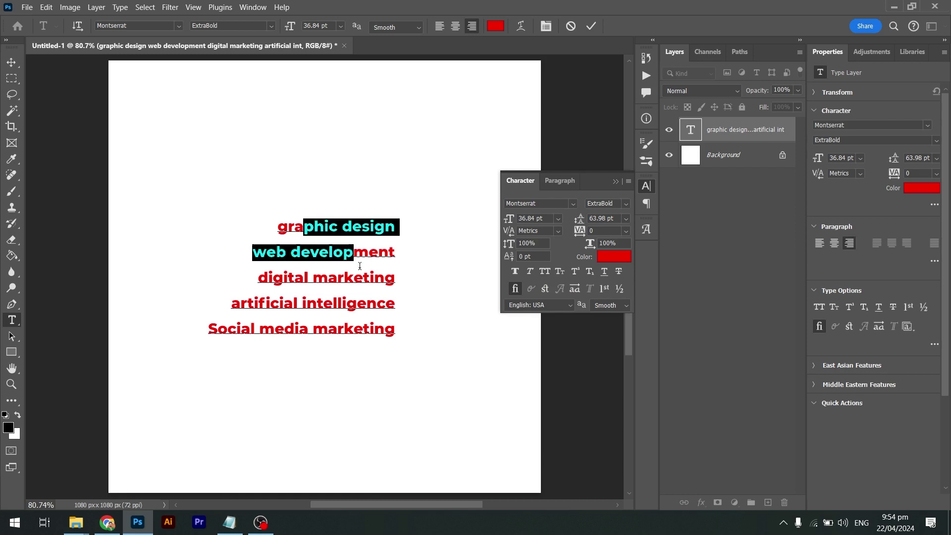
- Replace the word "development" in the second line with "Pakistan"
double_click(357, 253)
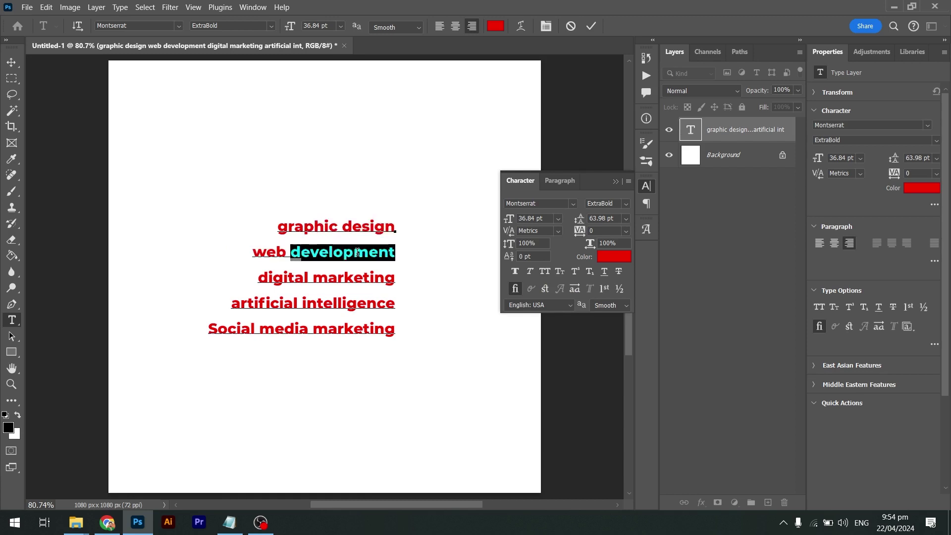
text(P)
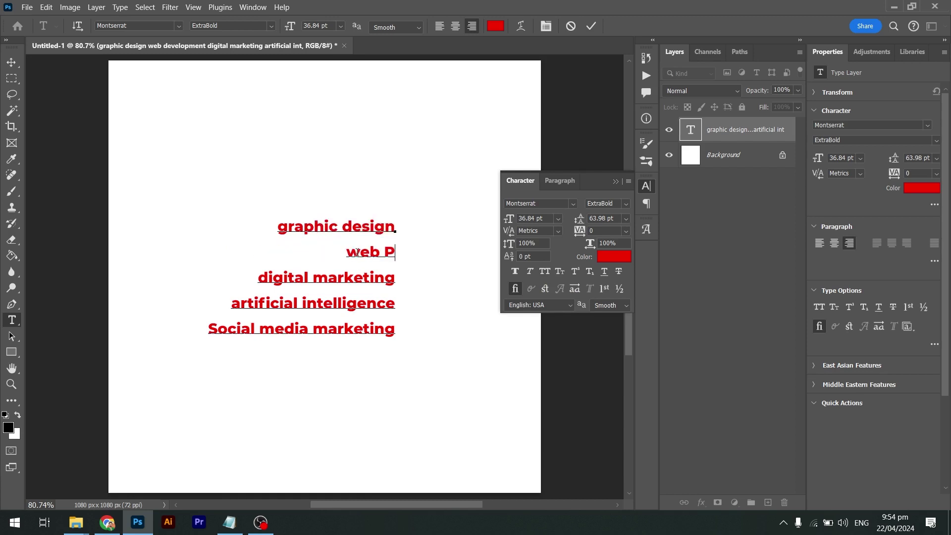
text(akistan)
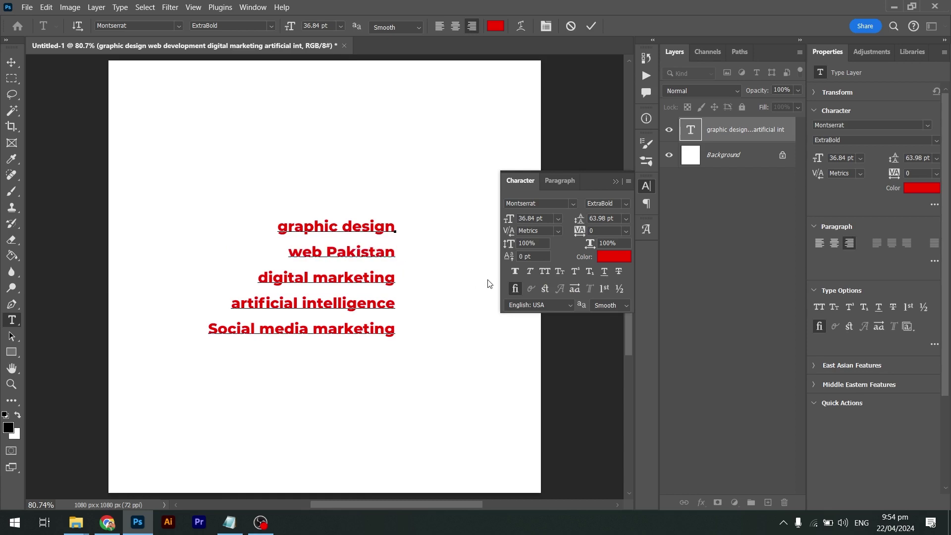
- Try All Caps on all five lines of text and turn it off again
key(ctrl+a)
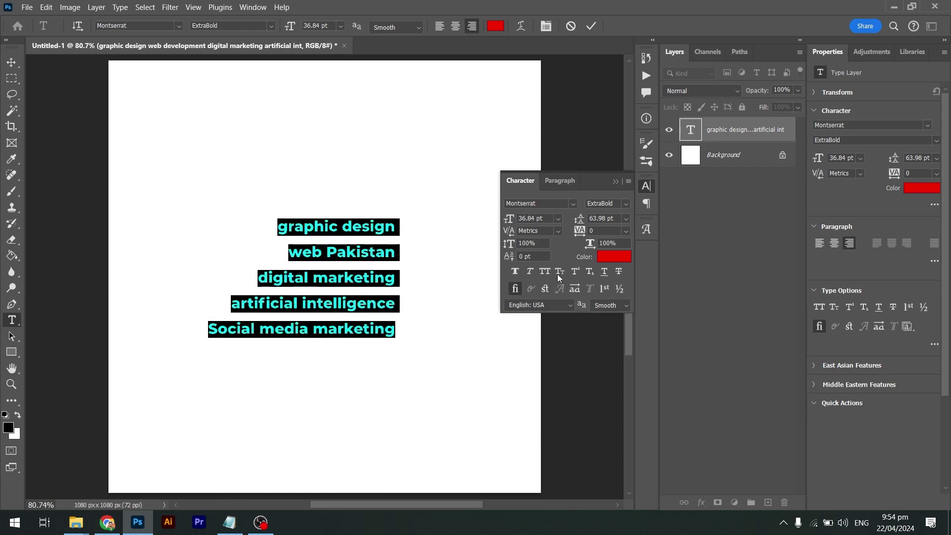
click(548, 271)
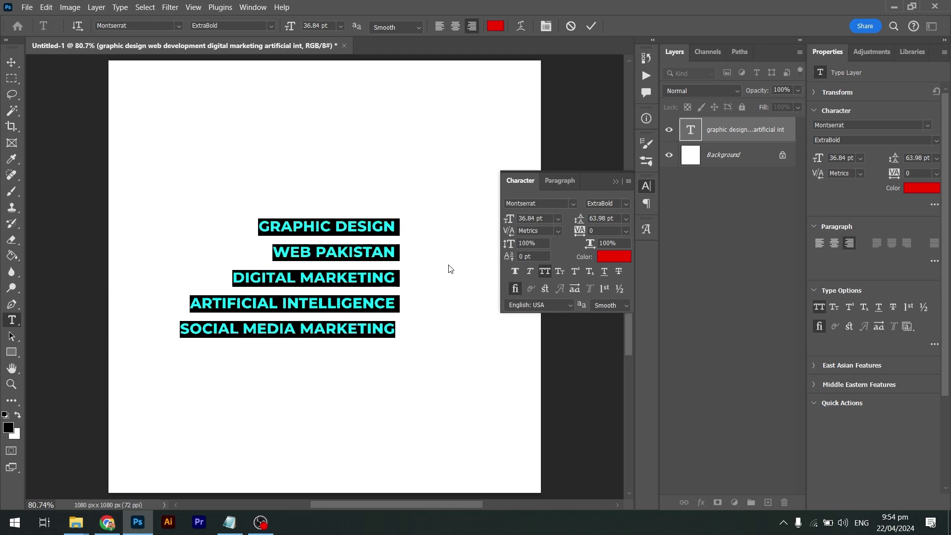
click(545, 272)
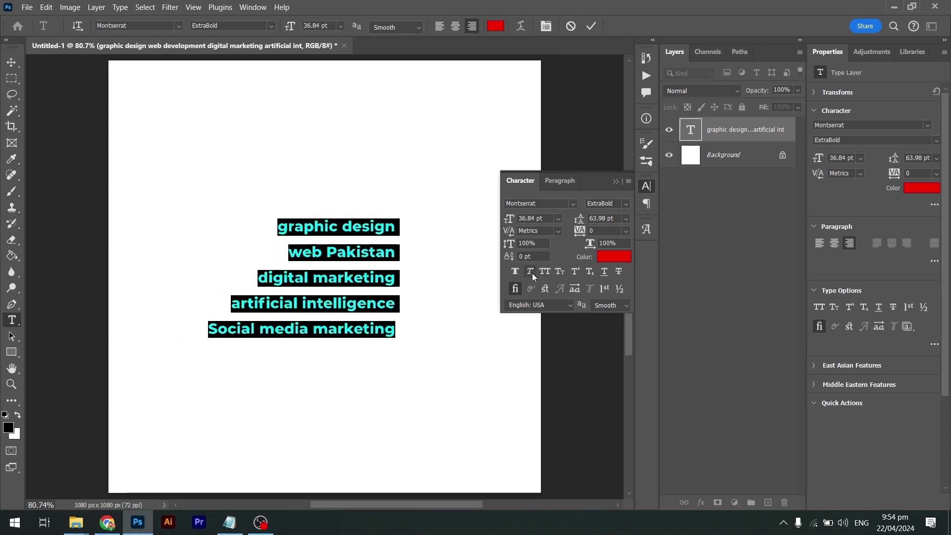
click(531, 273)
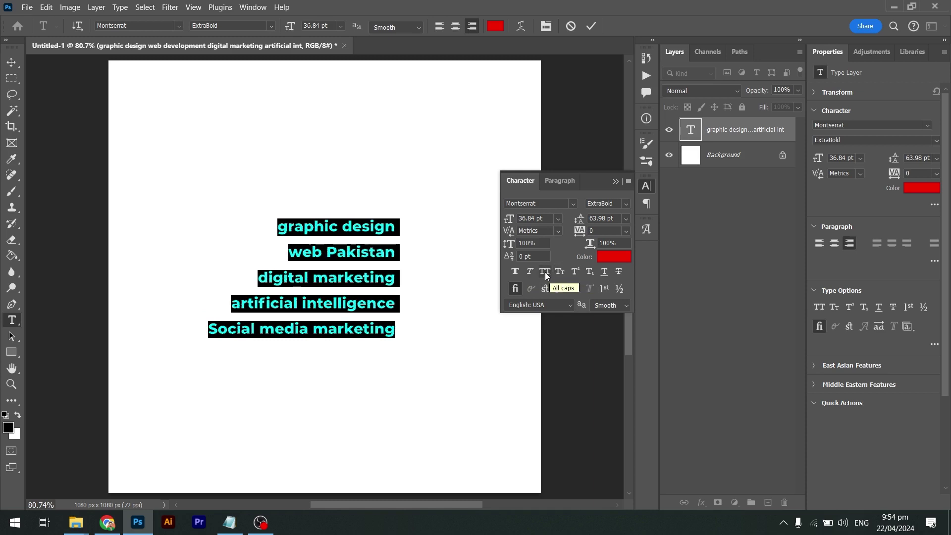
- Replace all the text on the layer with "H2O"
click(360, 228)
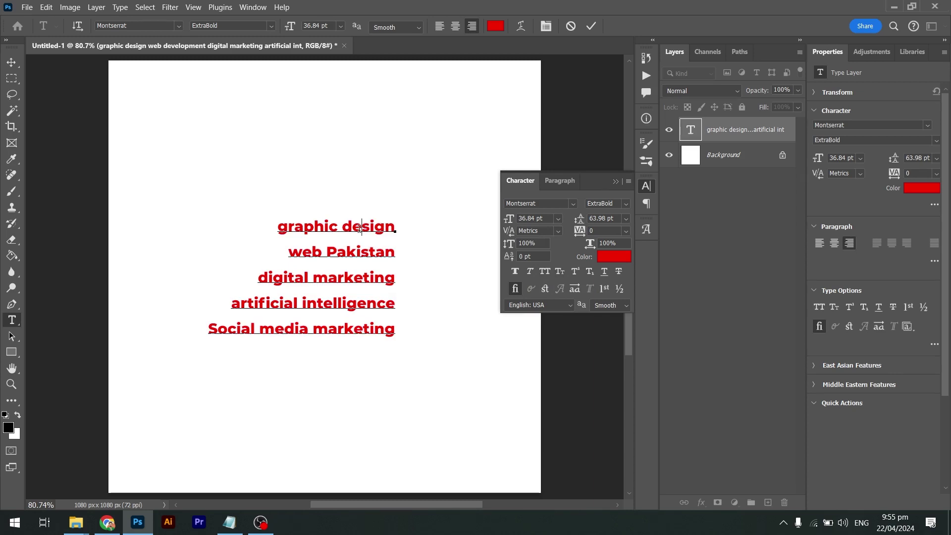
key(ctrl+a)
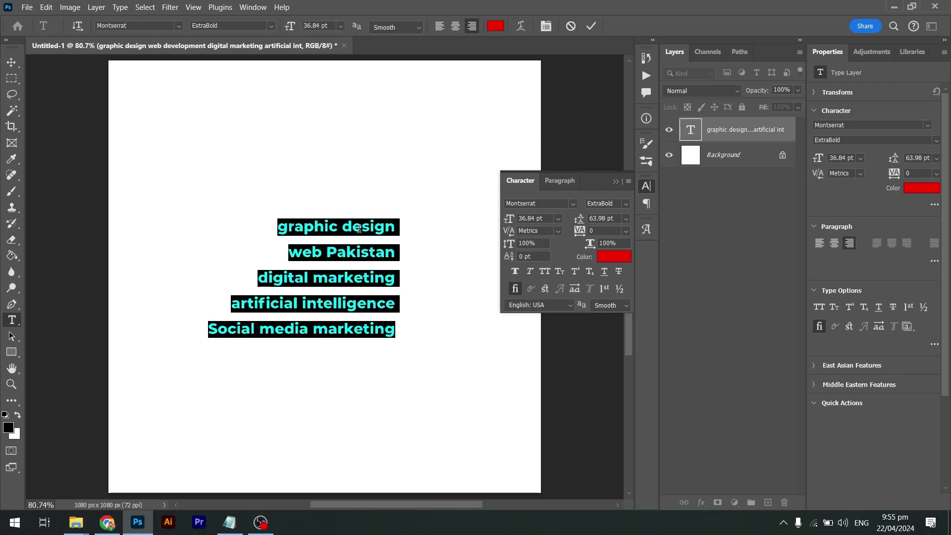
text(H@)
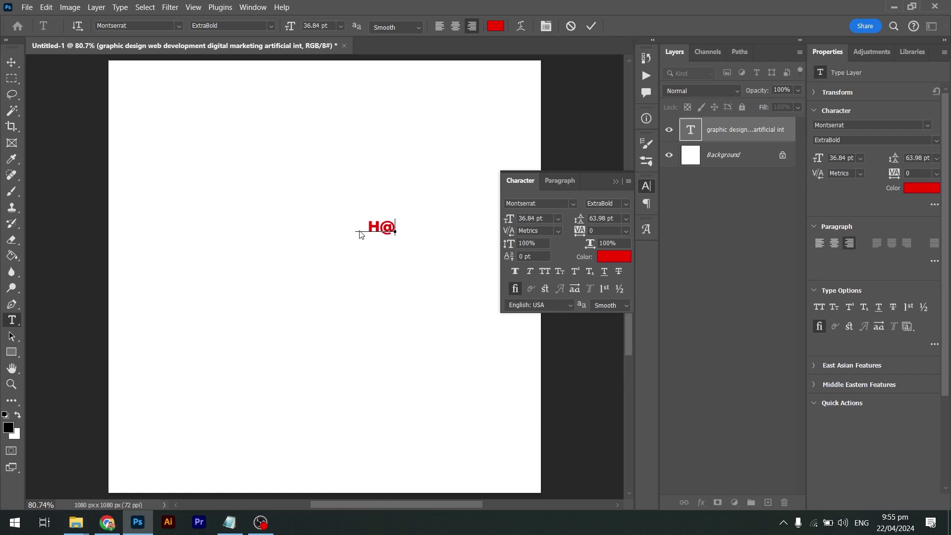
text(O)
key(shift+Left)
key(shift+Left)
text(2o)
key(BackSpace)
text(O)
- Try Small Caps on the 2 in "H2O" and turn it off again
drag(384, 228, 373, 228)
click(557, 272)
click(390, 228)
drag(384, 228, 373, 228)
click(561, 271)
- Replace the text with a first name, try Small Caps on it, and turn it off again
click(392, 227)
double_click(393, 227)
text(Hasnain)
double_click(392, 223)
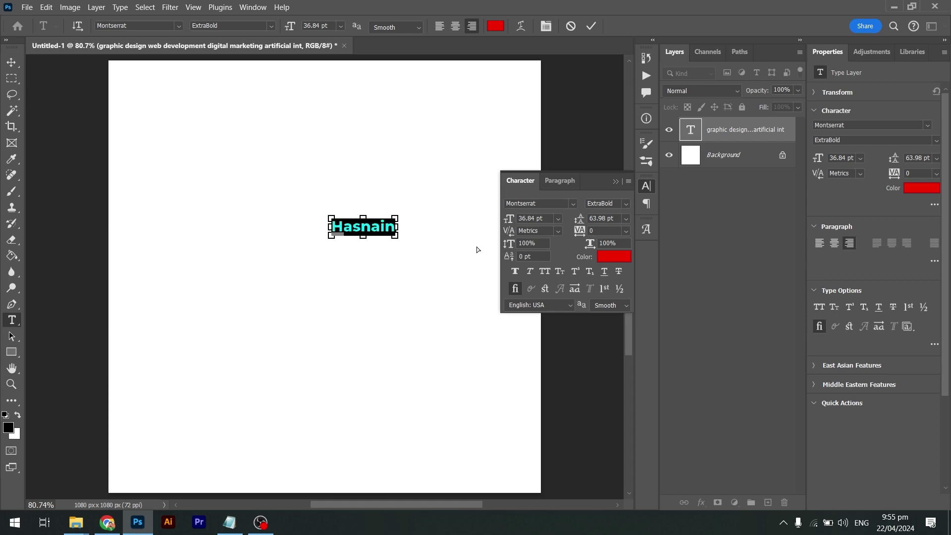
click(559, 272)
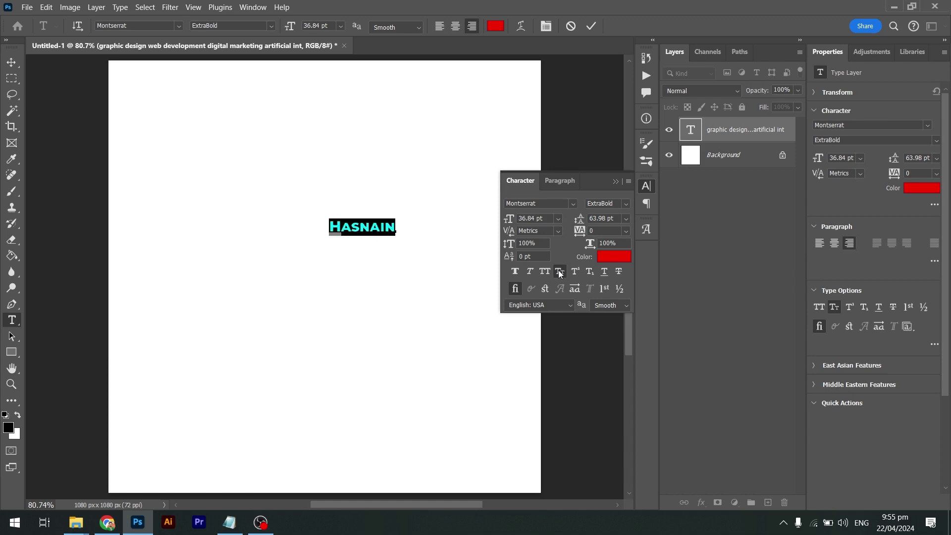
click(560, 274)
click(375, 224)
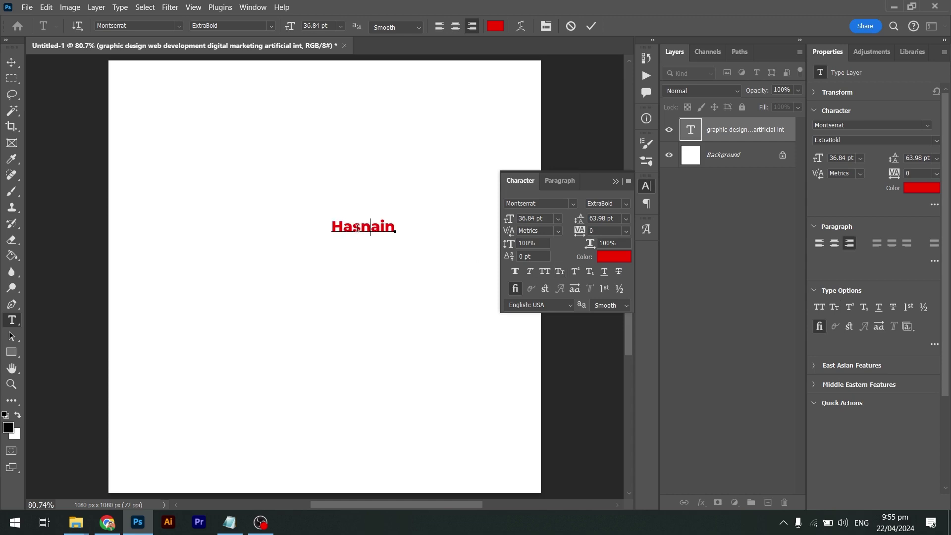
- Apply Small Caps to the whole name
mouse_move(351, 227)
mouse_down()
mouse_move(399, 228)
mouse_move(322, 227)
mouse_move(334, 226)
mouse_up()
click(400, 228)
click(344, 226)
click(373, 229)
drag(396, 227, 318, 223)
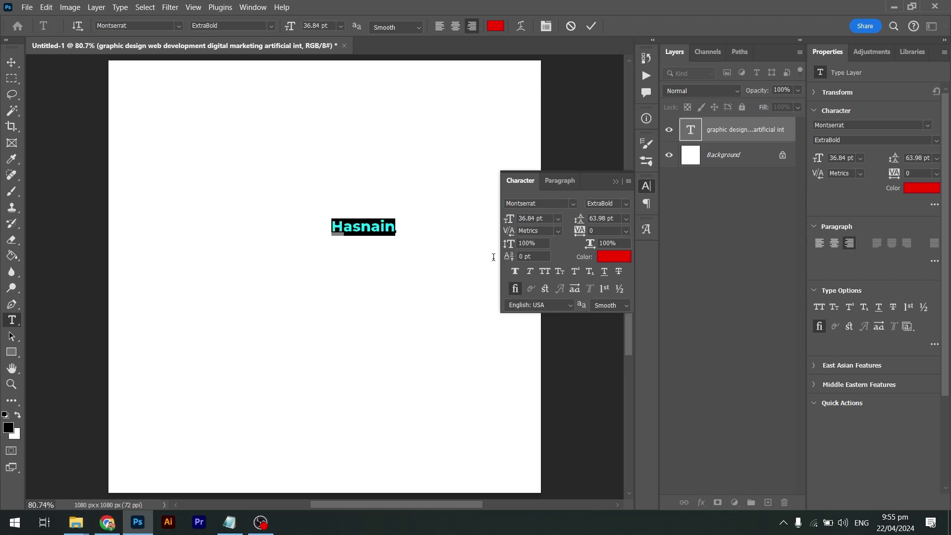
click(561, 276)
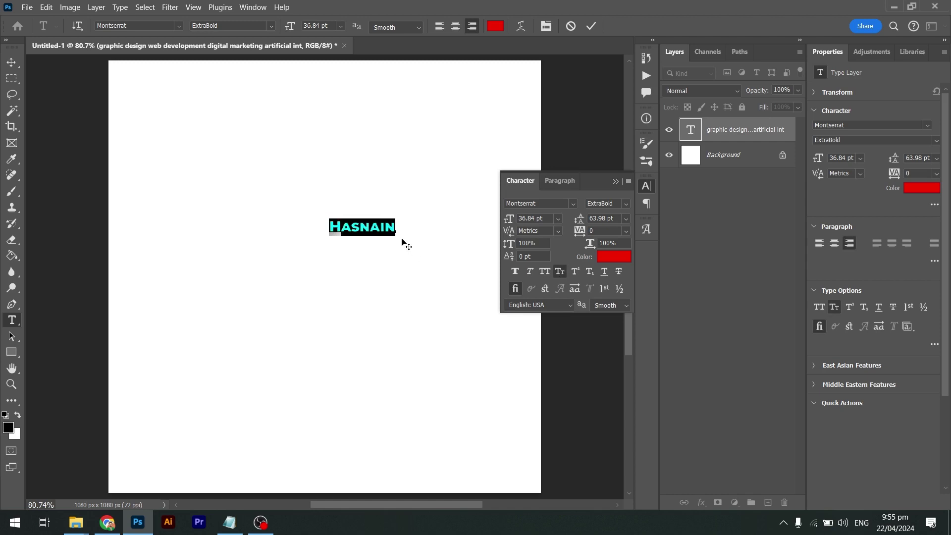
- Switch the whole name from Small Caps to All Caps
click(351, 224)
drag(330, 224, 340, 221)
key(ctrl+a)
click(545, 272)
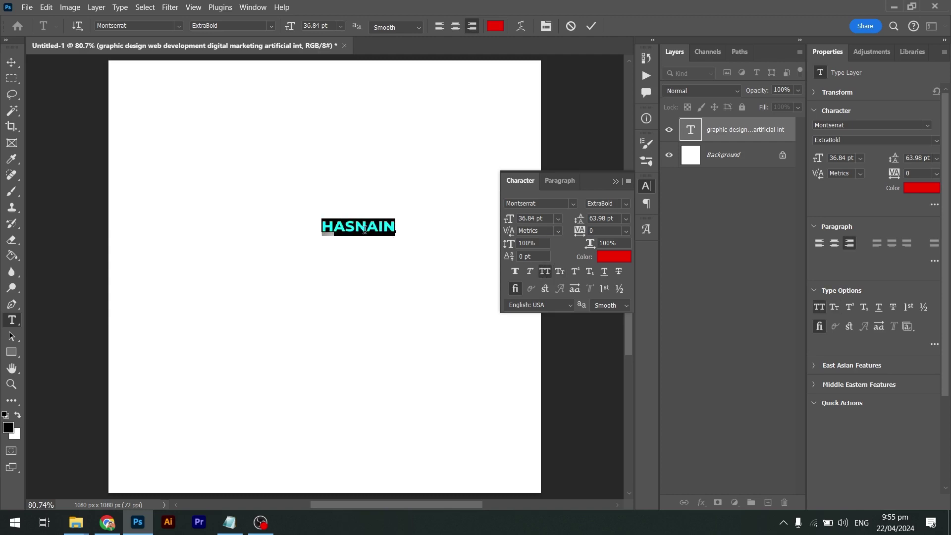
- Switch the whole name from All Caps to Small Caps, and turn Small Caps off so it is in normal case
click(561, 271)
click(371, 226)
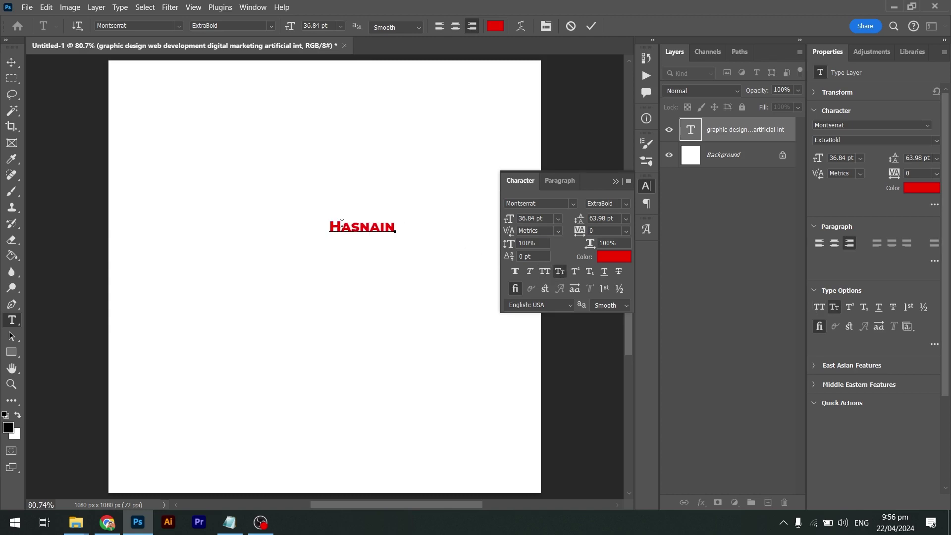
drag(342, 226, 313, 228)
double_click(354, 225)
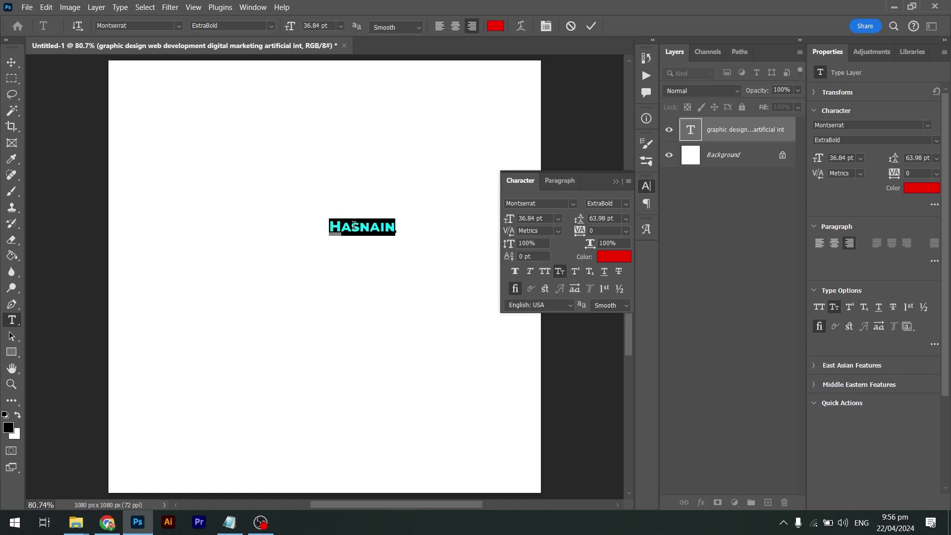
click(560, 272)
click(362, 228)
double_click(362, 228)
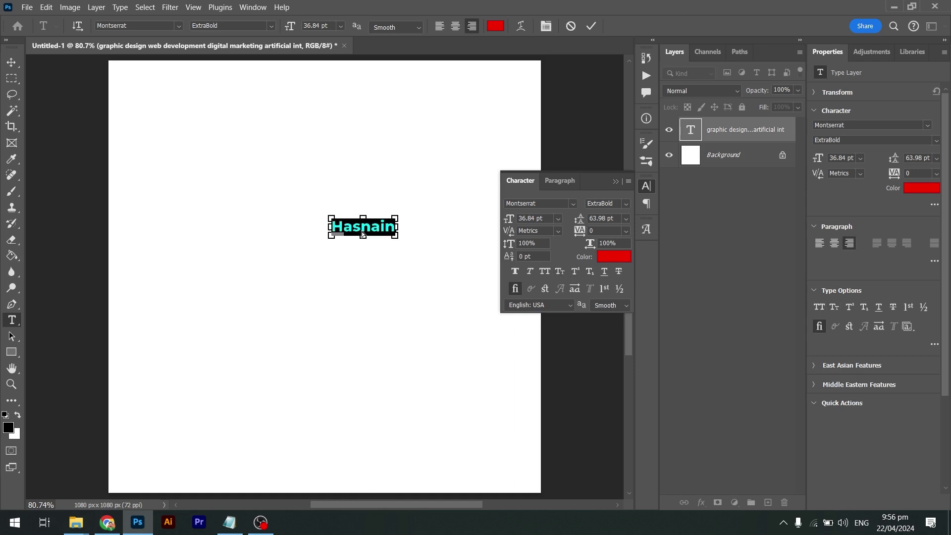
- Replace the name with "H2O" and "1st" on two lines, and apply Superscript to the "st"
text(H)
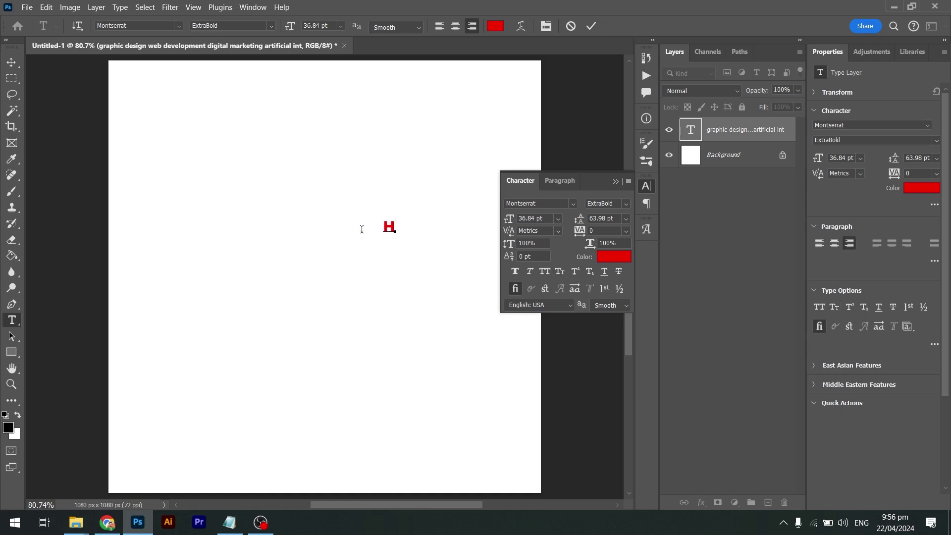
text(2O CS4)
key(ctrl+shift+Left)
text(1st)
key(shift+Left)
key(shift+Left)
click(574, 273)
click(392, 249)
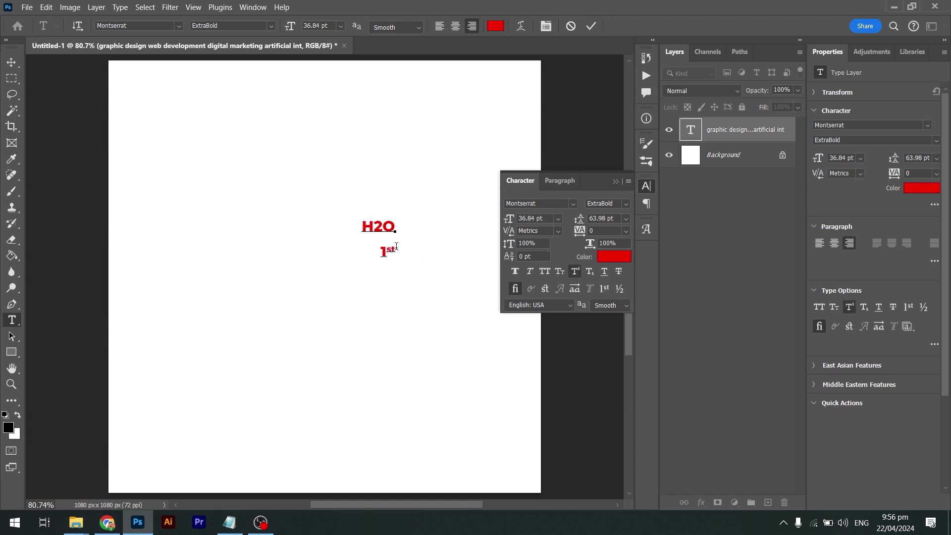
- Apply Subscript to the 2 in "H2O"
drag(384, 227, 373, 227)
click(590, 272)
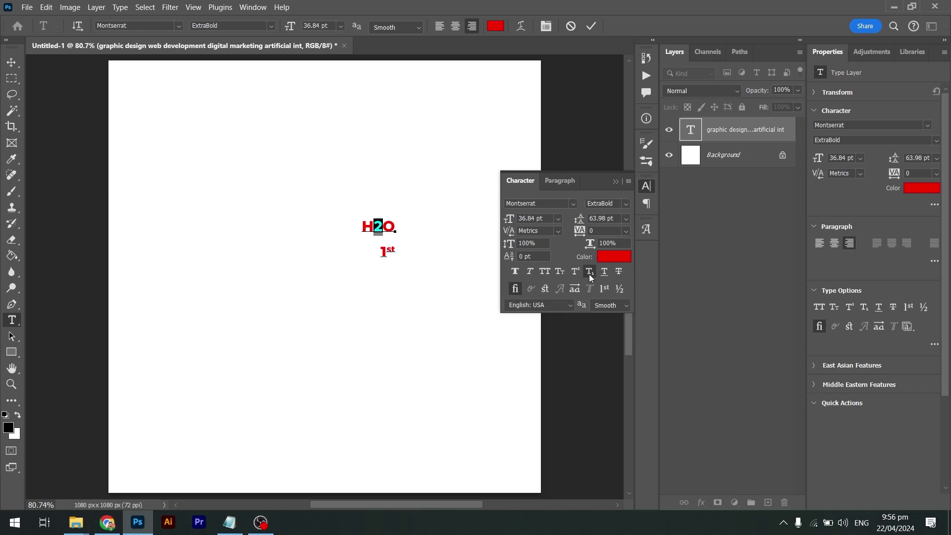
click(391, 252)
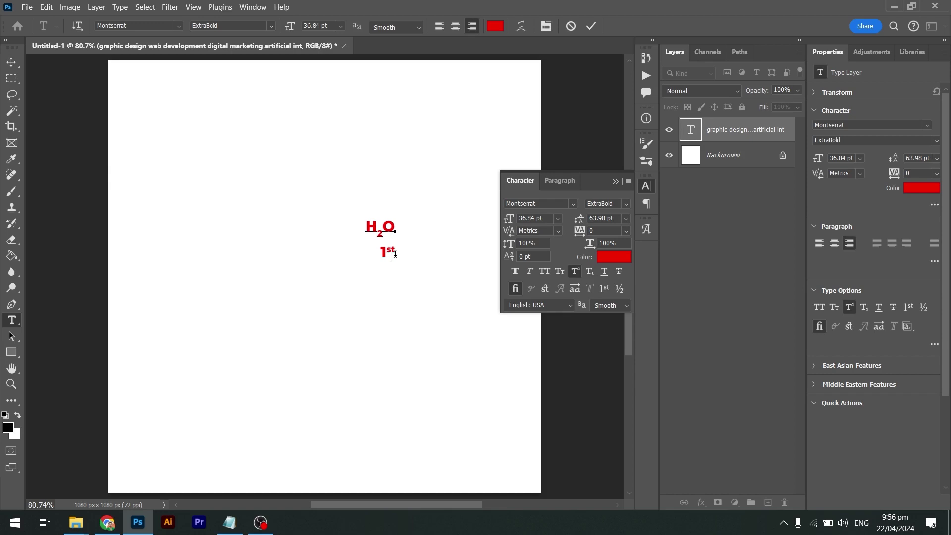
- Replace both lines of text with the first name and underline the whole name
key(ctrl+a)
text(H)
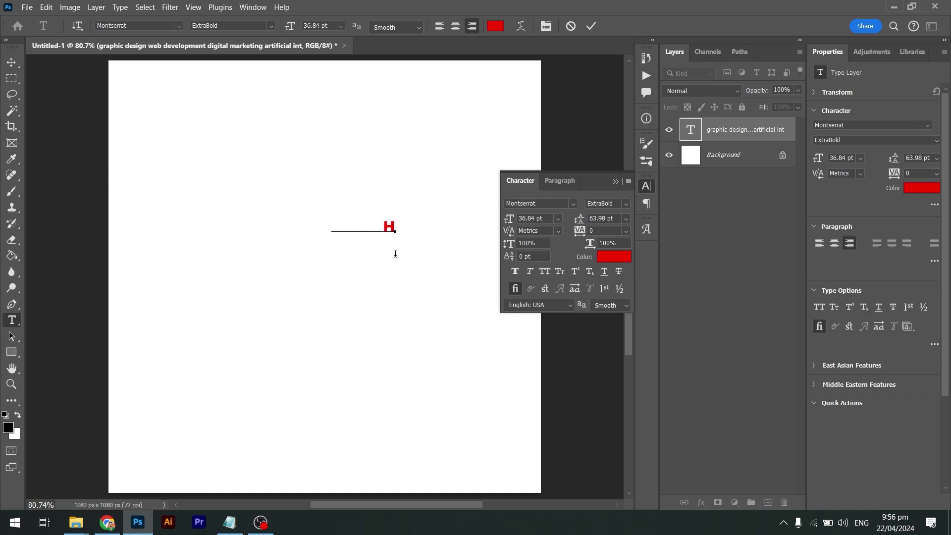
text(asnain)
key(ctrl+a)
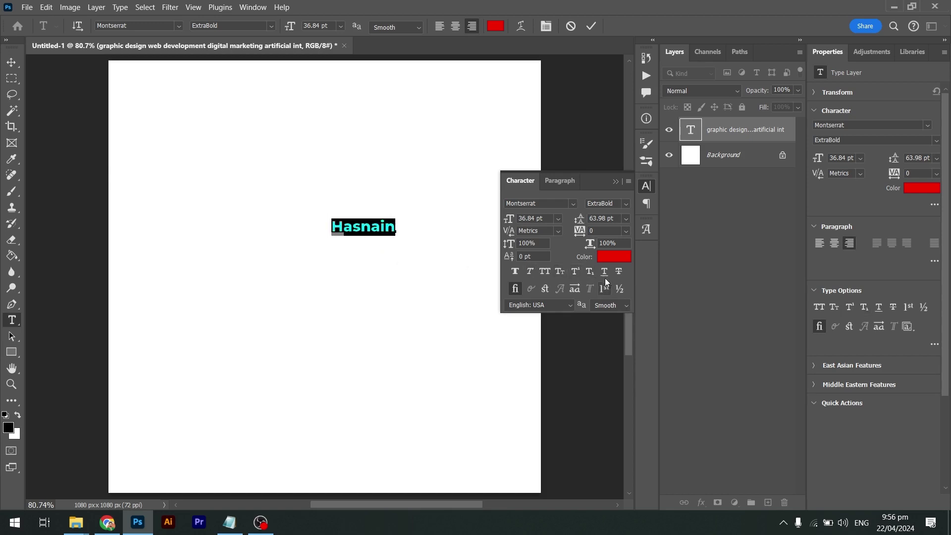
click(604, 274)
click(384, 226)
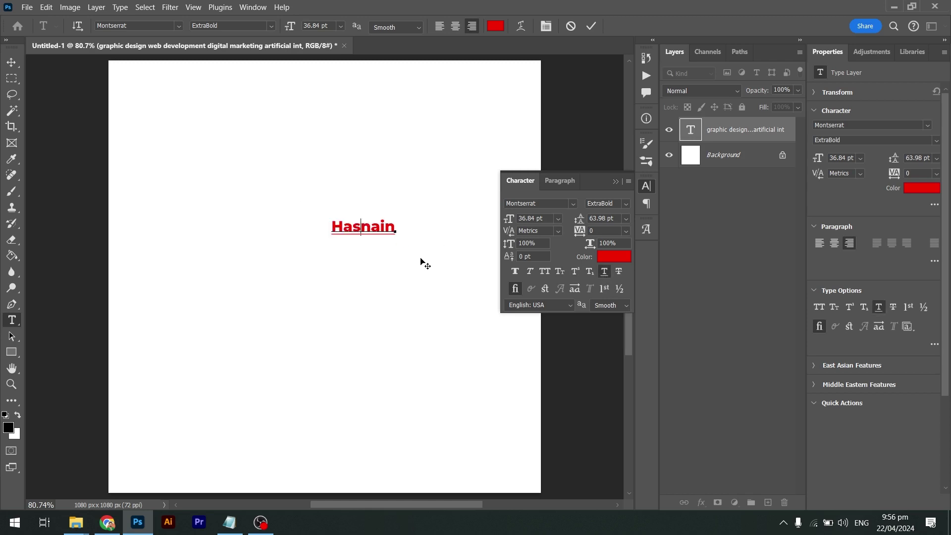
- Remove the underline from the name and apply Strikethrough to it instead
key(ctrl+a)
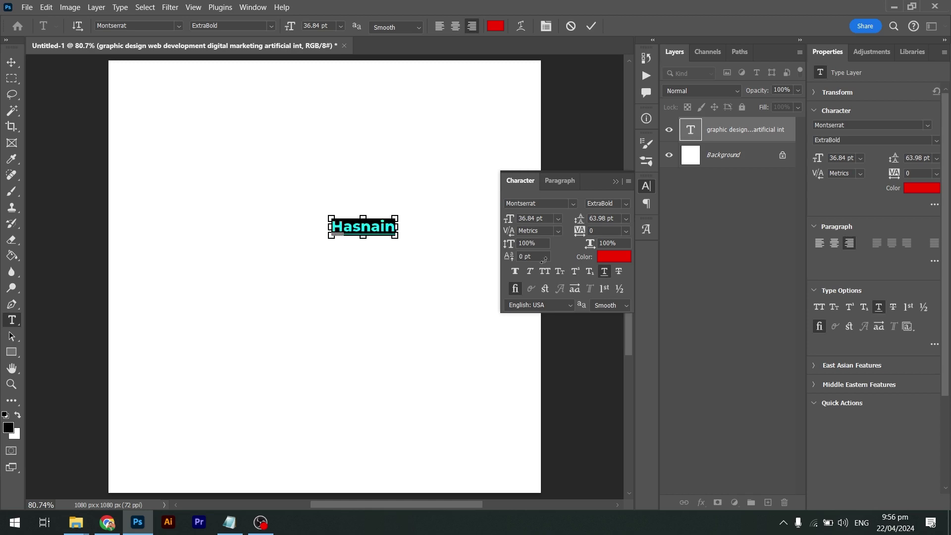
click(604, 272)
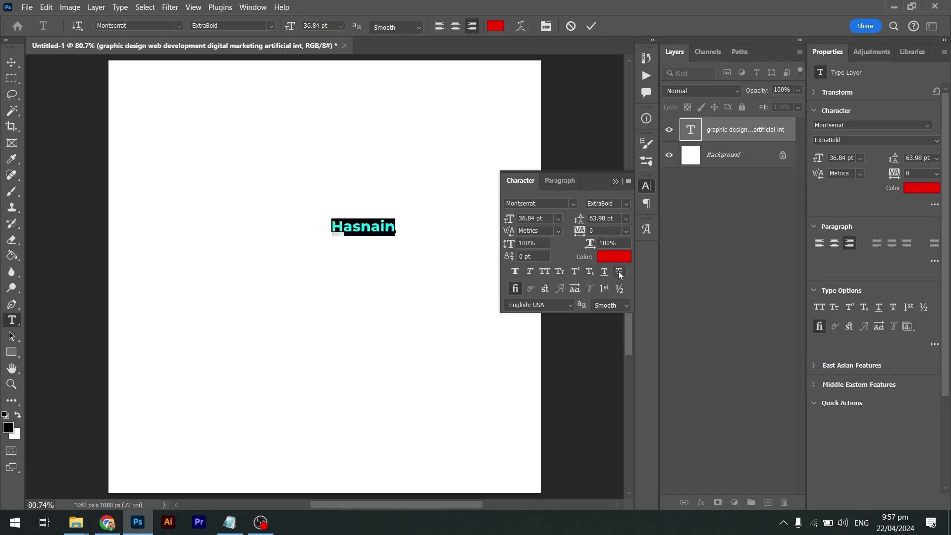
click(619, 276)
click(384, 228)
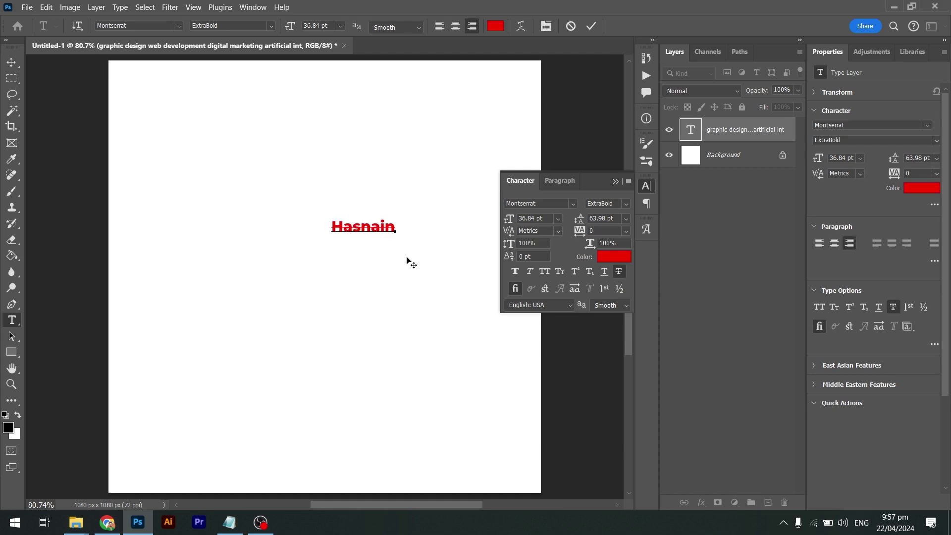
- Replace the struck-through name with the price "400/-", commit it, and reopen the text for editing at its end
key(ctrl+a)
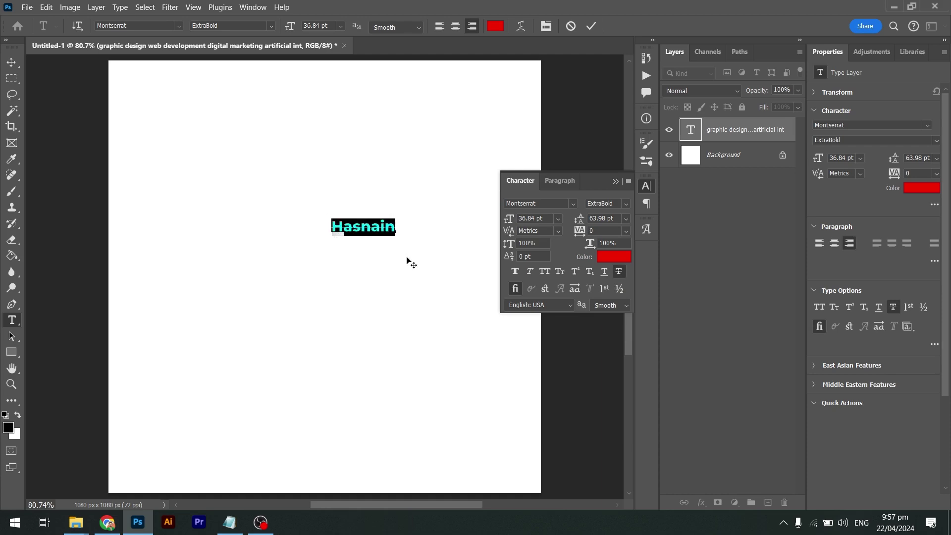
key(Right)
key(ctrl+a)
text(400/-)
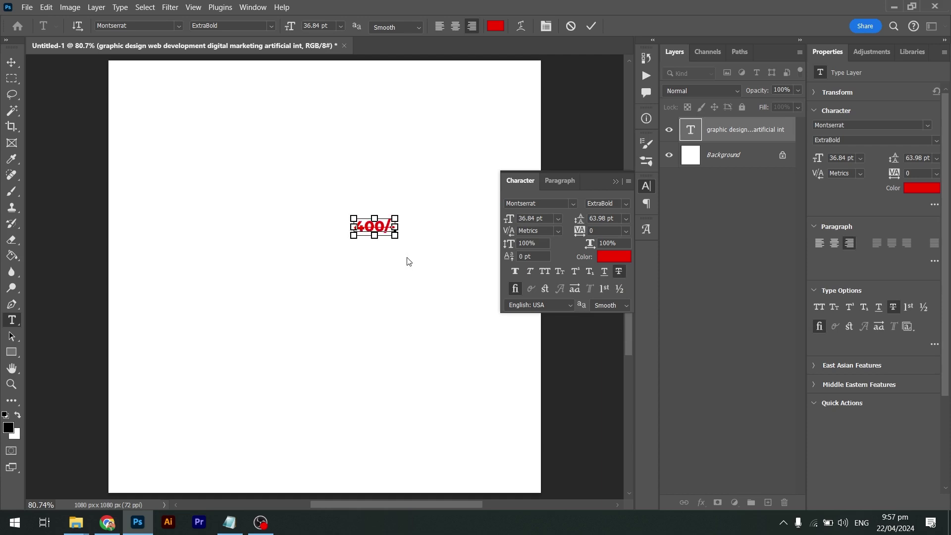
key(ctrl+Return)
click(391, 229)
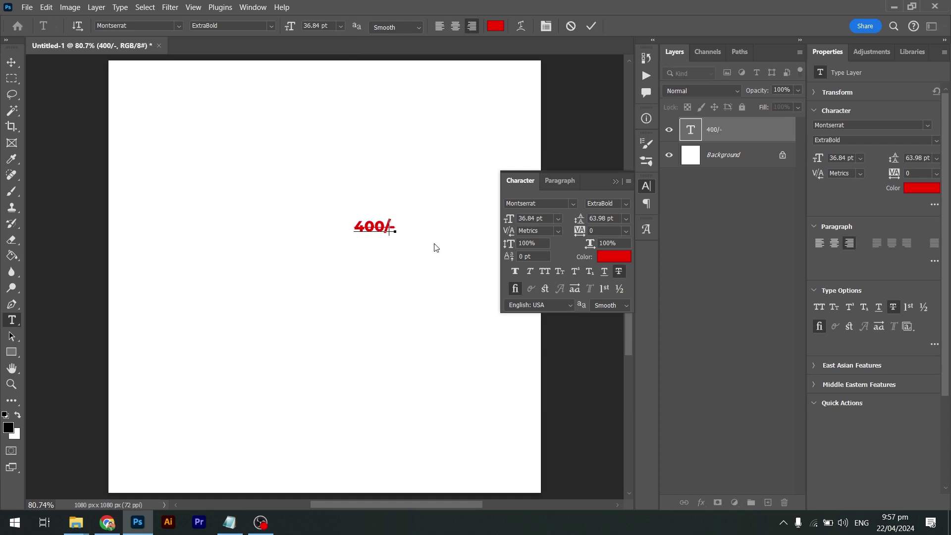
- Add a second price "1000/-" after "400/-" and remove Strikethrough from the new price only
text(100/-)
key(ctrl+shift+Left)
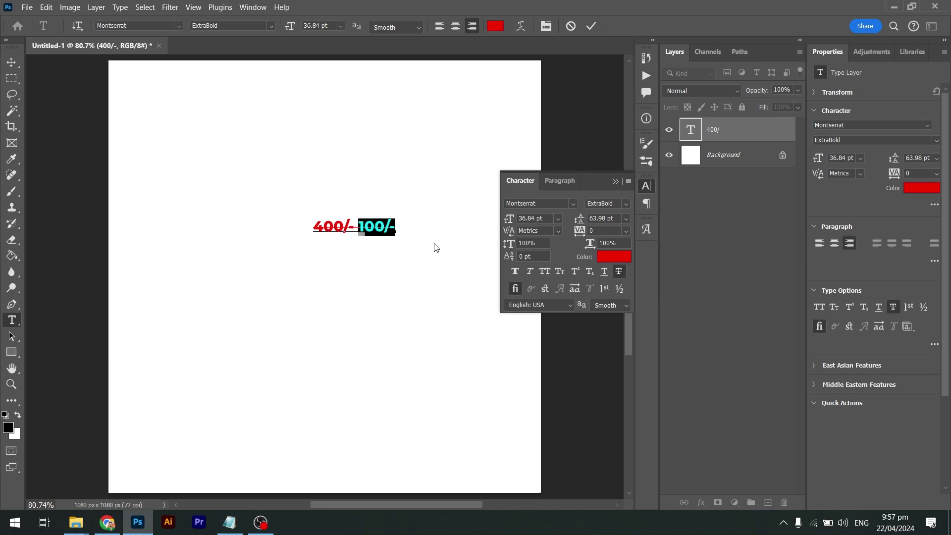
key(Right)
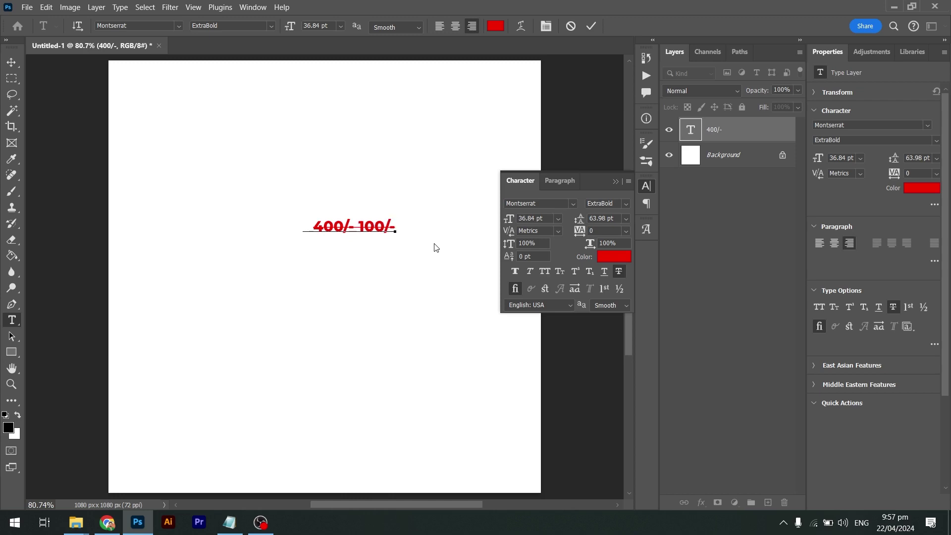
key(ctrl+shift+Left)
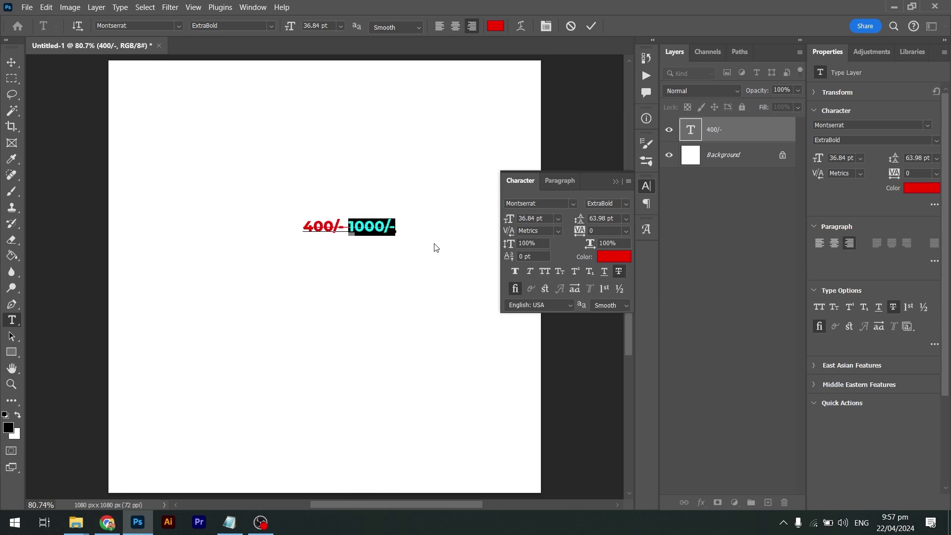
click(620, 273)
- Collapse the Character settings and delete the text layer holding the two prices
click(615, 182)
click(437, 208)
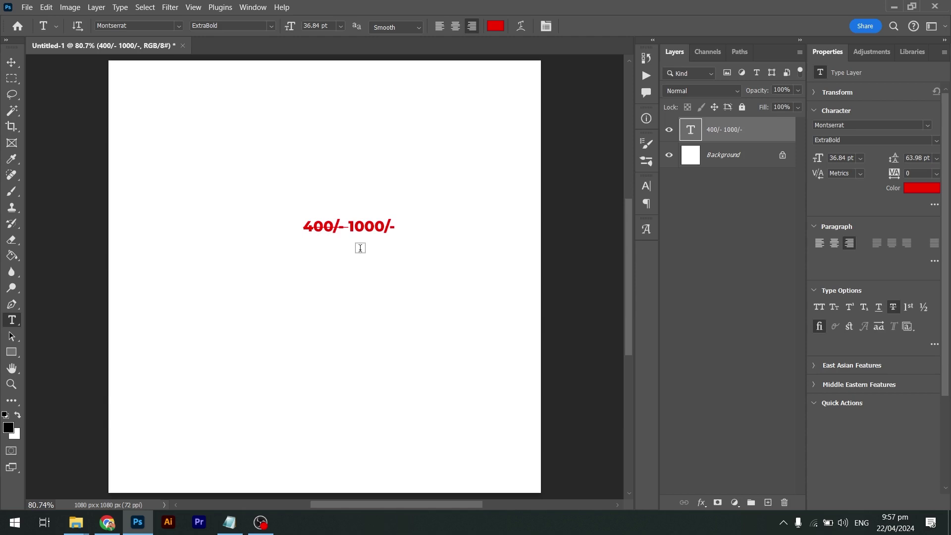
key(Delete)
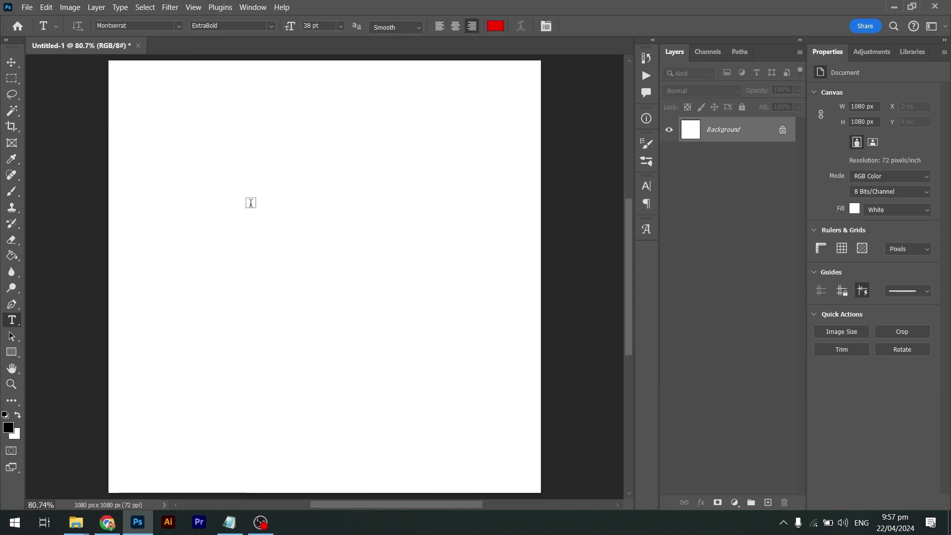
click(250, 203)
text(C)
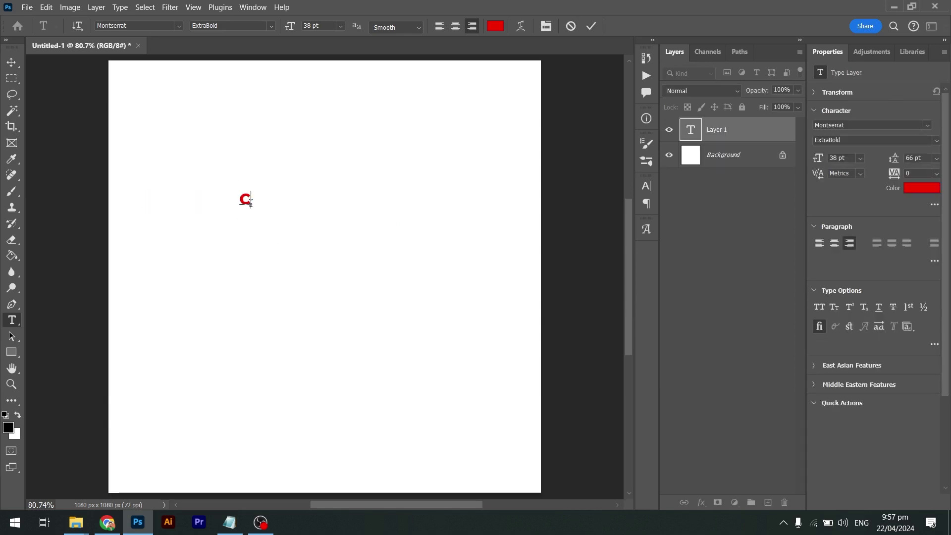
text(lick)
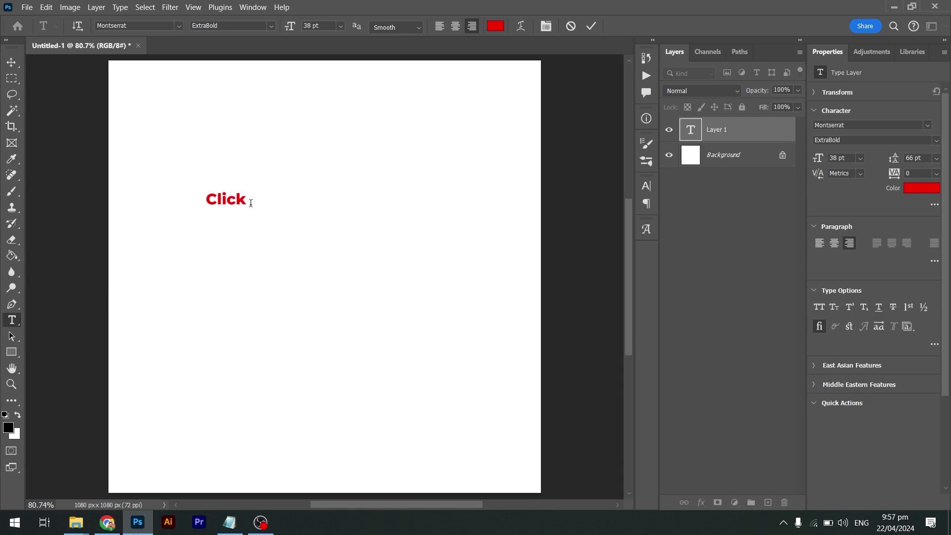
key(Escape)
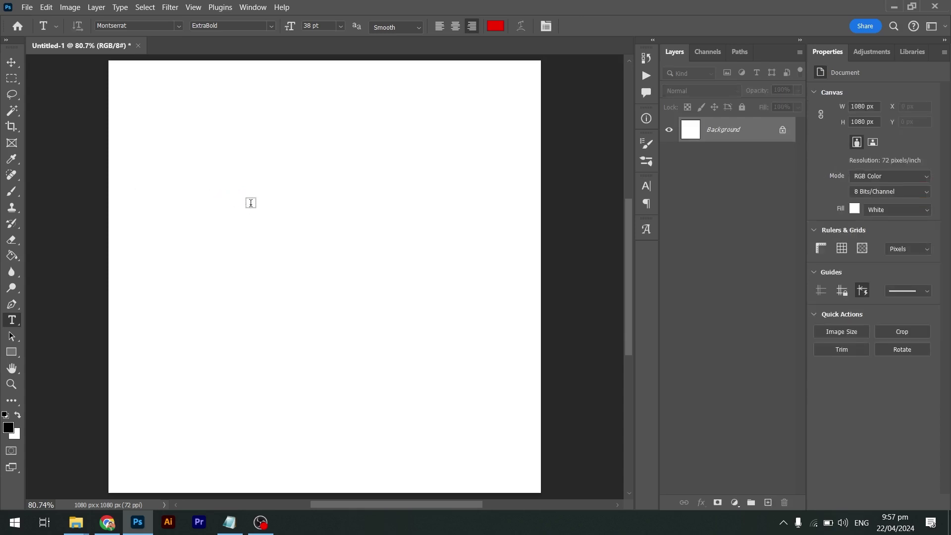
- Draw a paragraph text box across the upper middle of the canvas and copy all of its Lorem ipsum placeholder text
drag(181, 130, 450, 329)
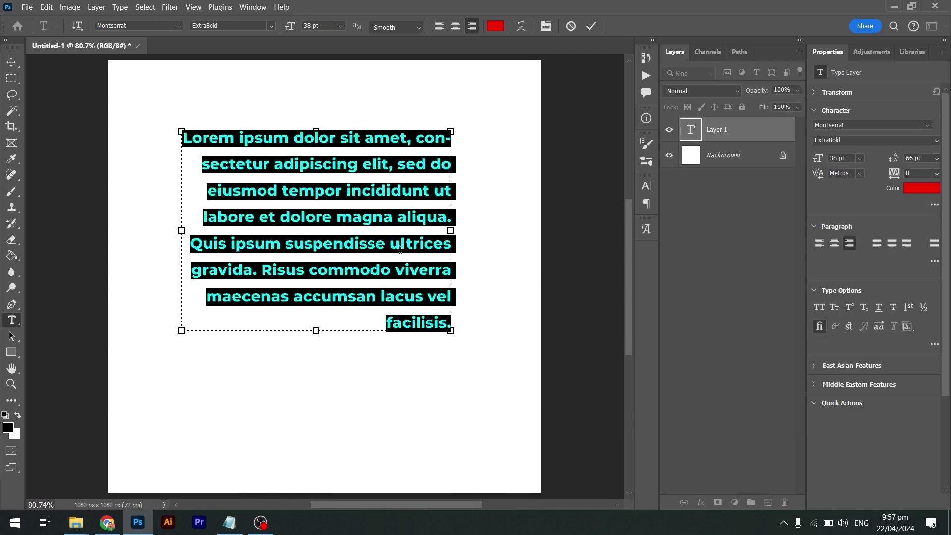
click(385, 209)
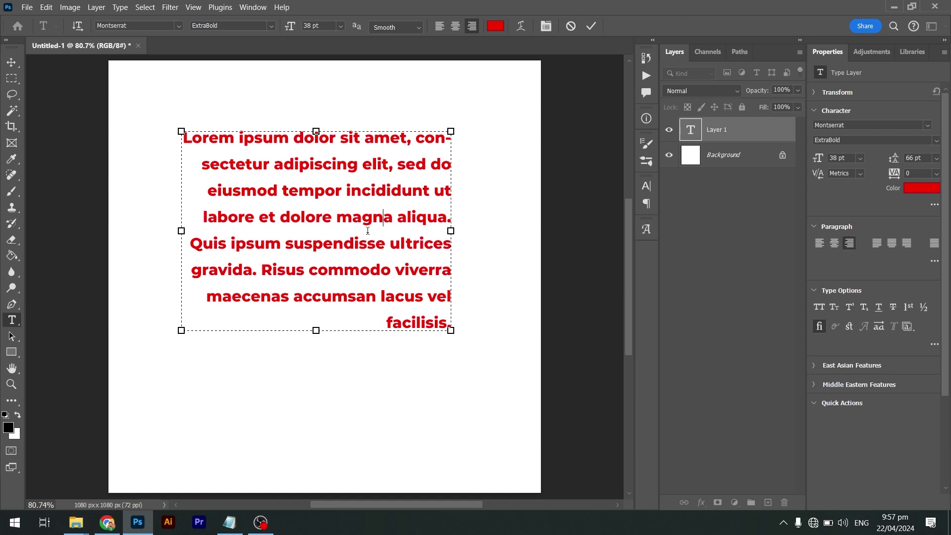
key(ctrl+a)
key(ctrl+c)
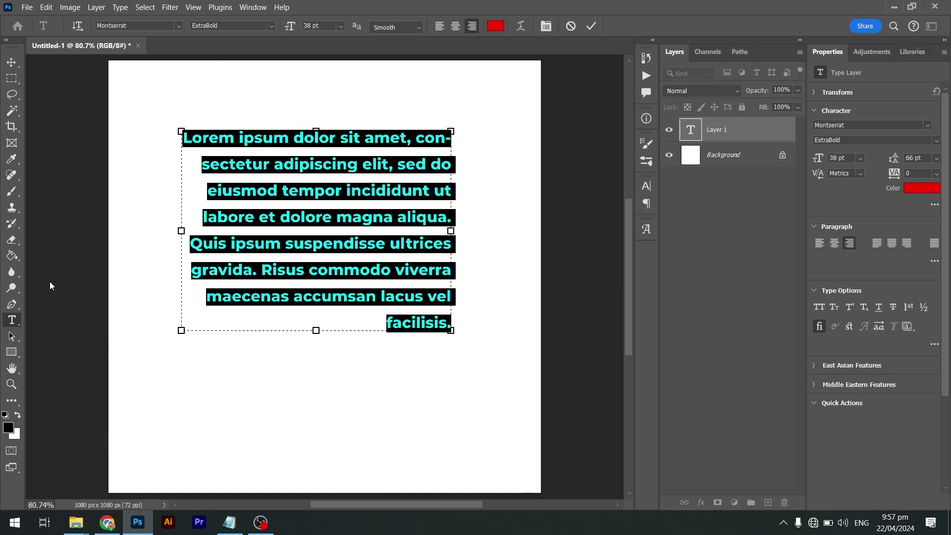
- Set the paragraph's text colour to black (000000) and its font size to 20 pt
click(495, 26)
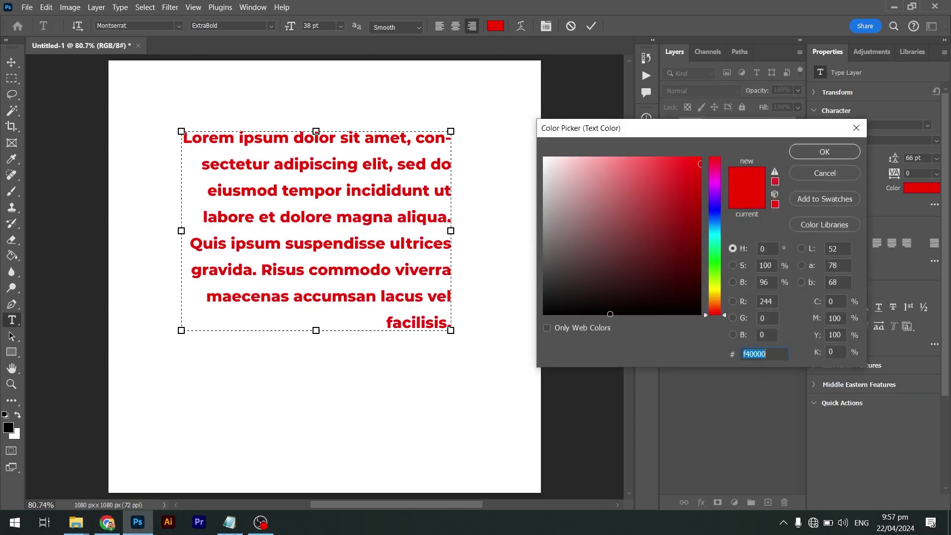
text(000000)
key(Return)
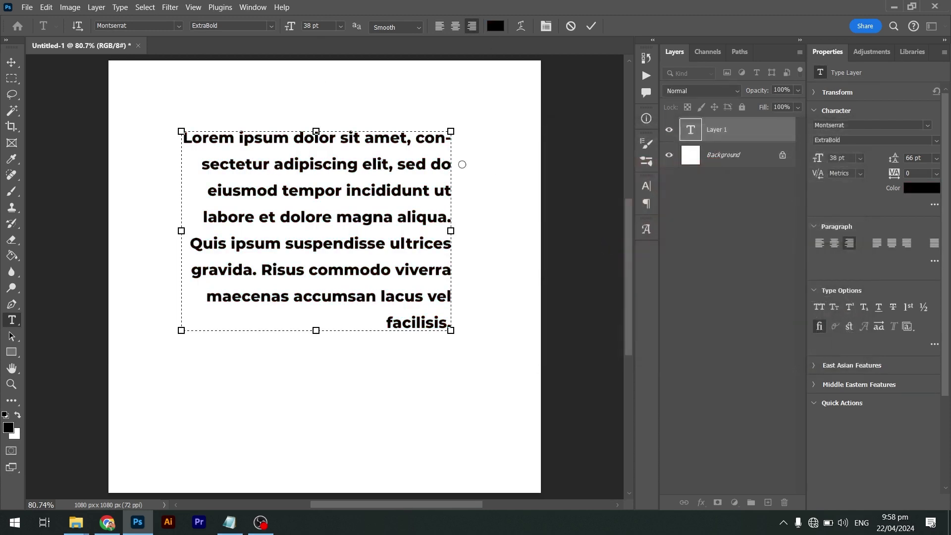
click(293, 23)
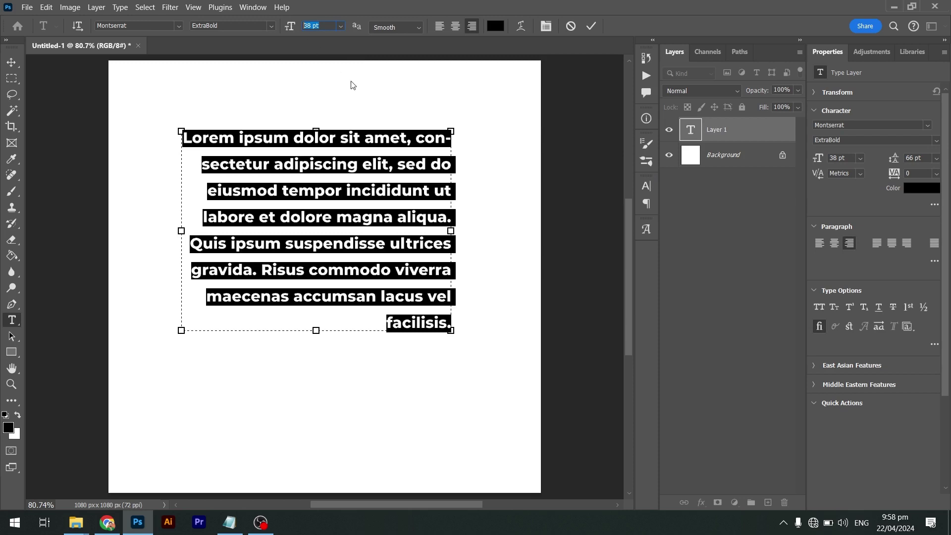
text(20)
key(Return)
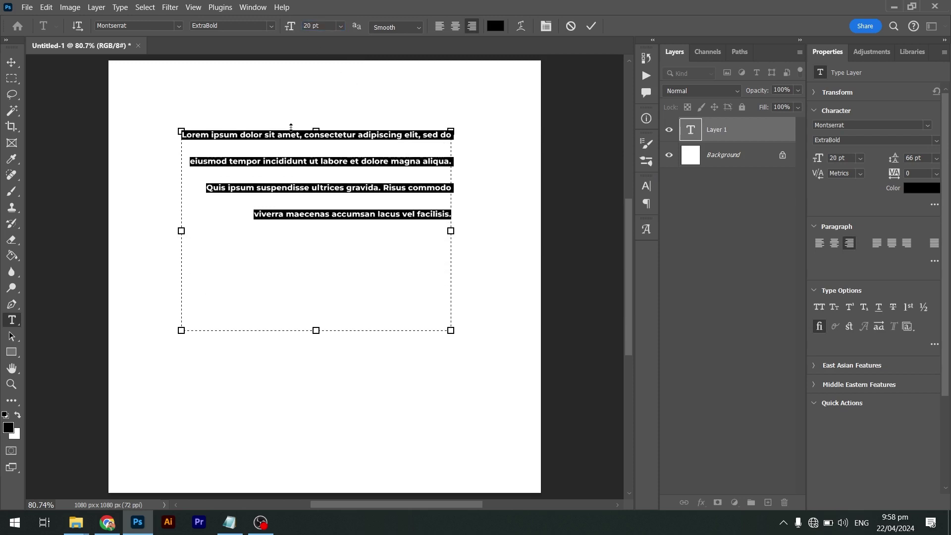
- Change the paragraph's font style to Regular and paste the copied Lorem ipsum text at its end
click(271, 25)
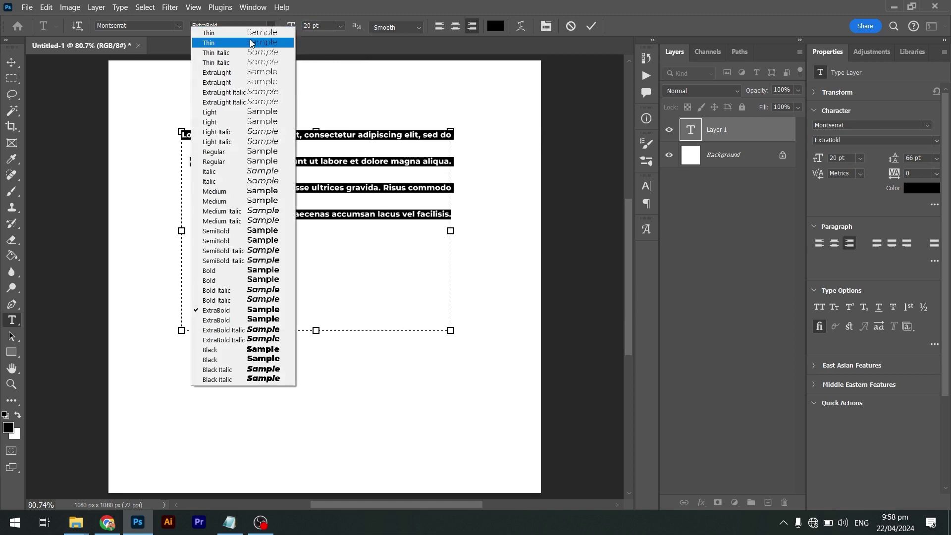
click(221, 162)
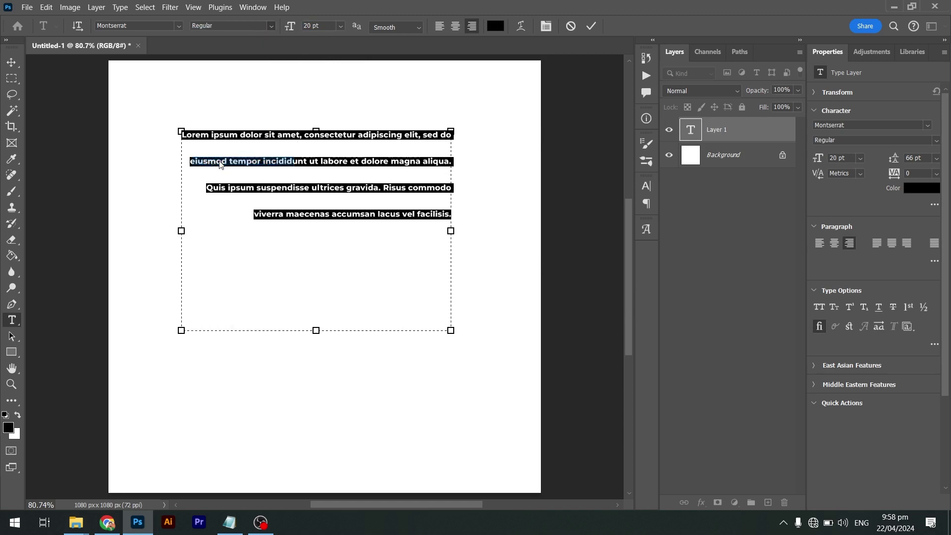
click(340, 182)
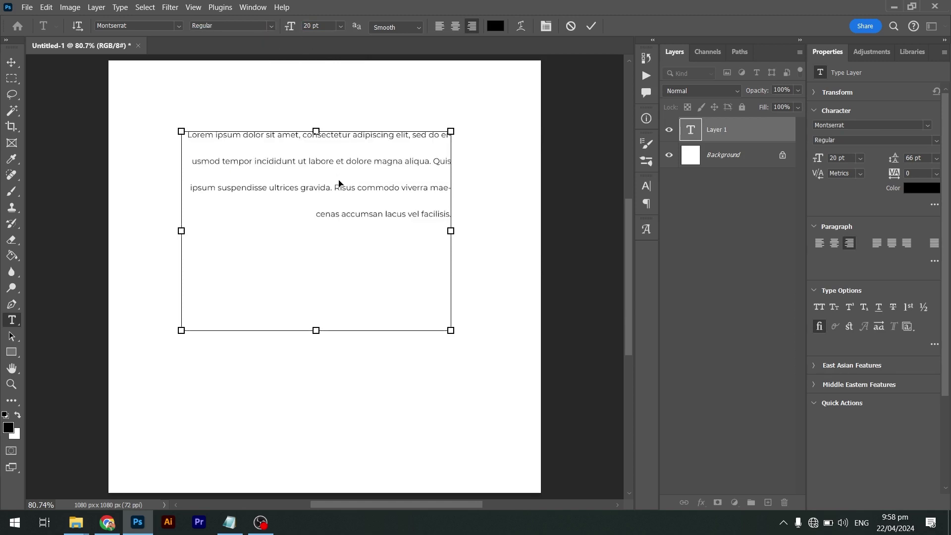
key(ctrl+v)
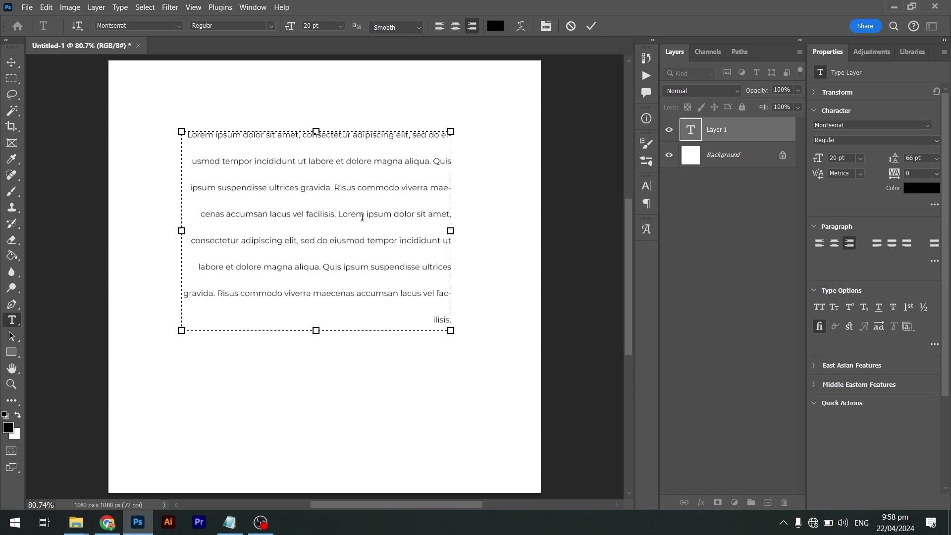
- Left-align all of the paragraph text and set its font size to 30 pt
key(ctrl+a)
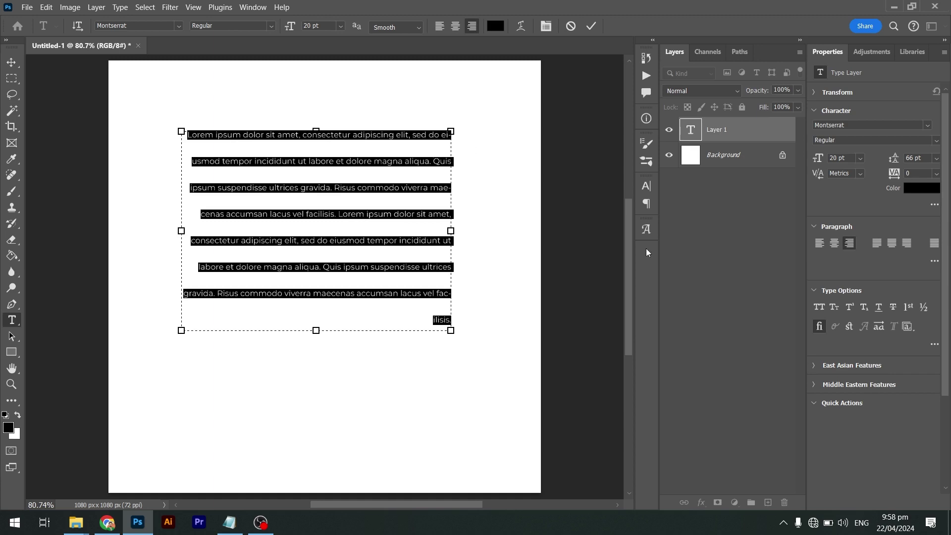
click(819, 244)
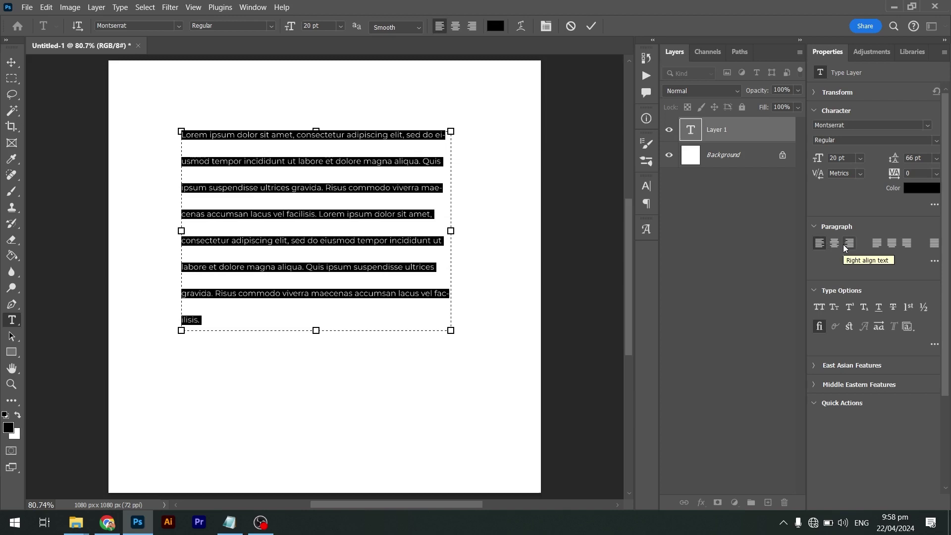
click(821, 158)
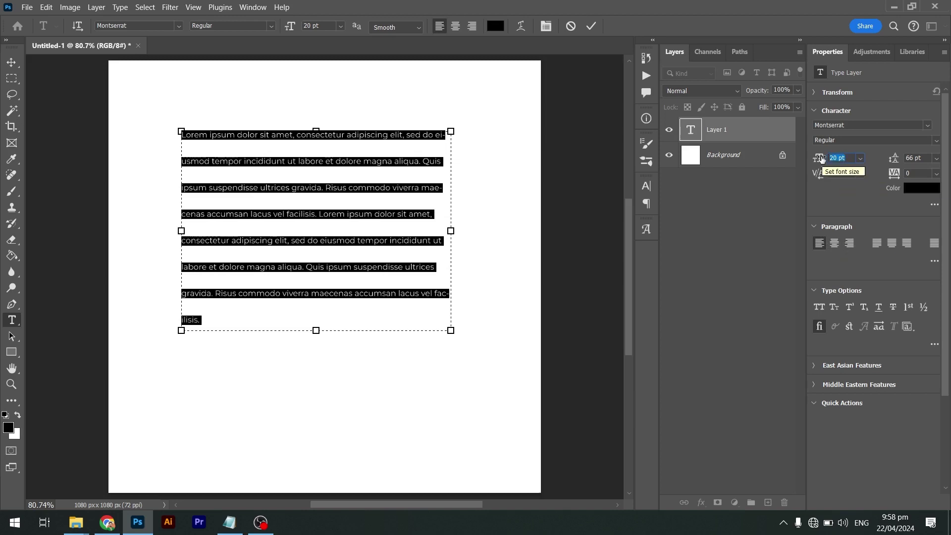
text(30)
key(Return)
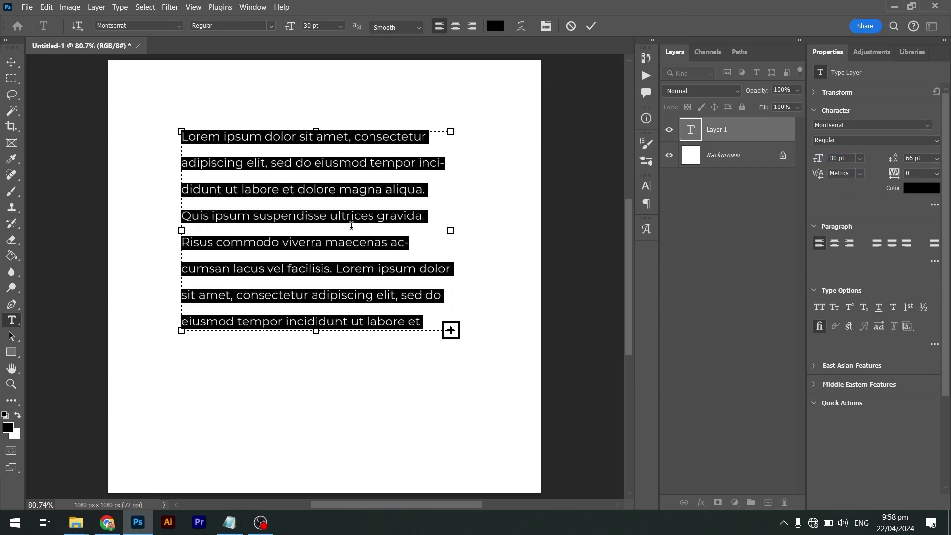
click(350, 225)
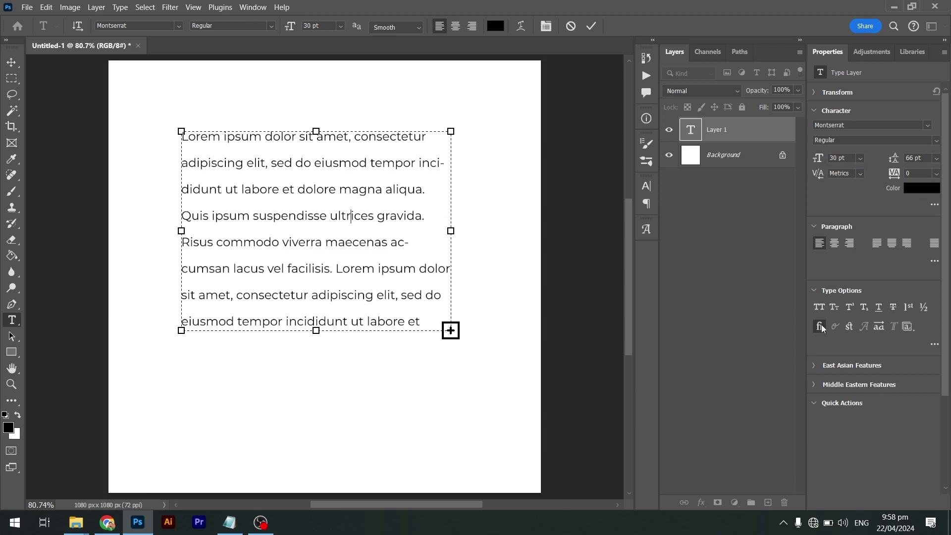
- Justify the whole paragraph with its last line aligned left and commit the text
key(ctrl+a)
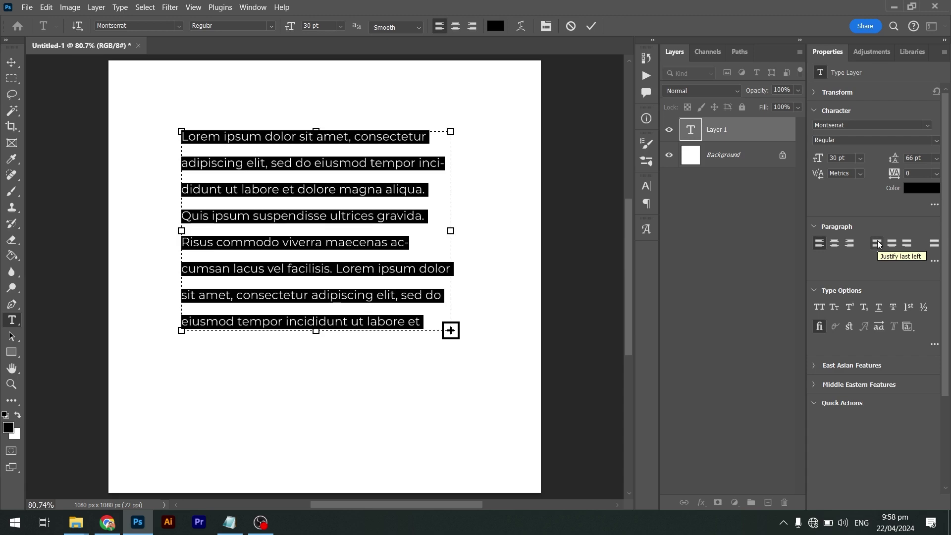
click(879, 244)
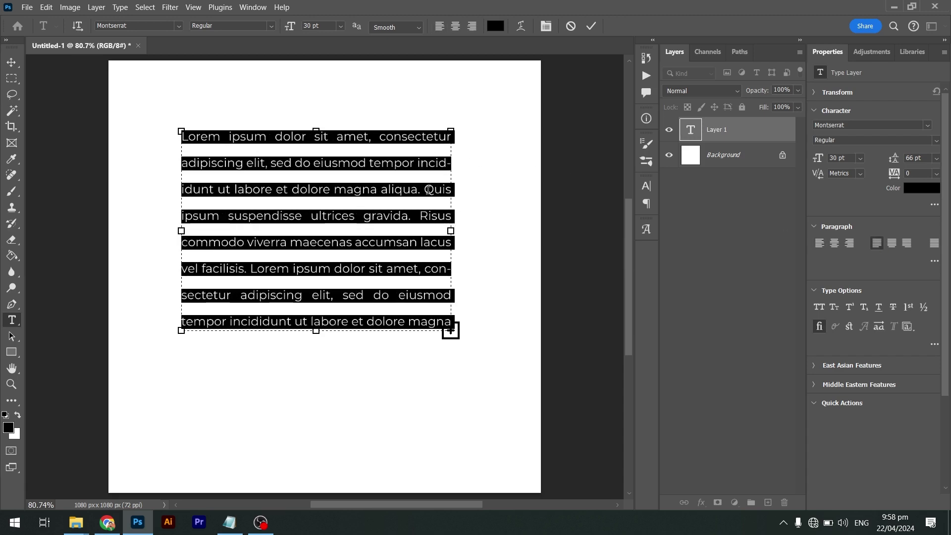
click(425, 189)
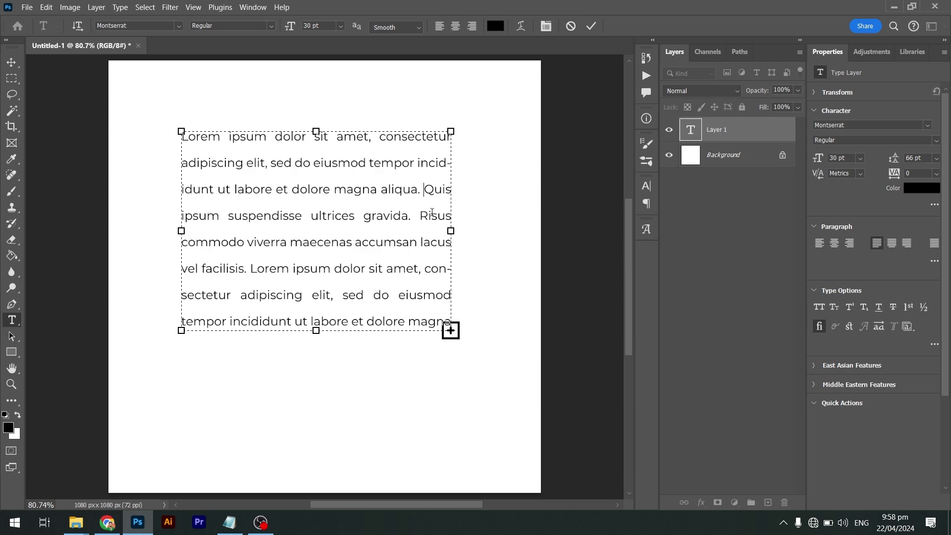
click(452, 288)
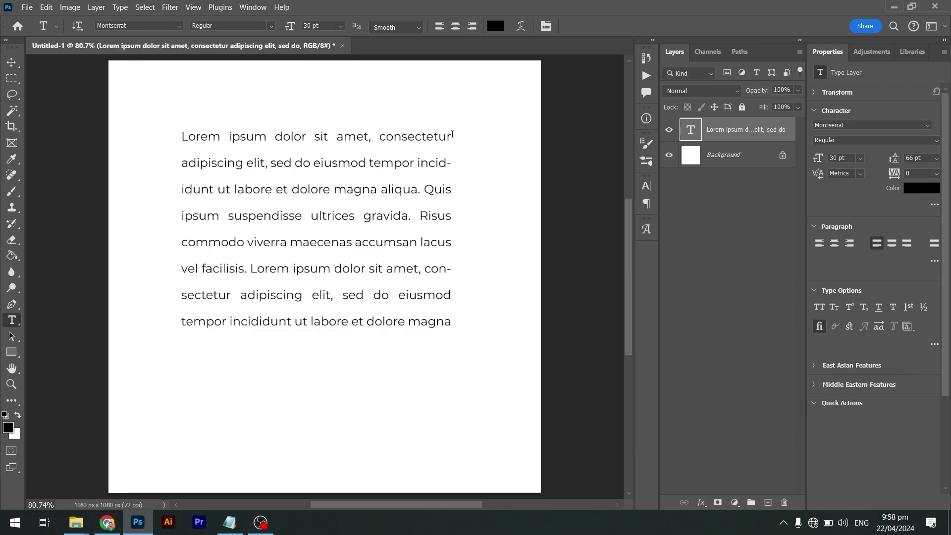
- Reopen the paragraph for editing and justify all its text with the last line centred
click(371, 218)
key(ctrl+a)
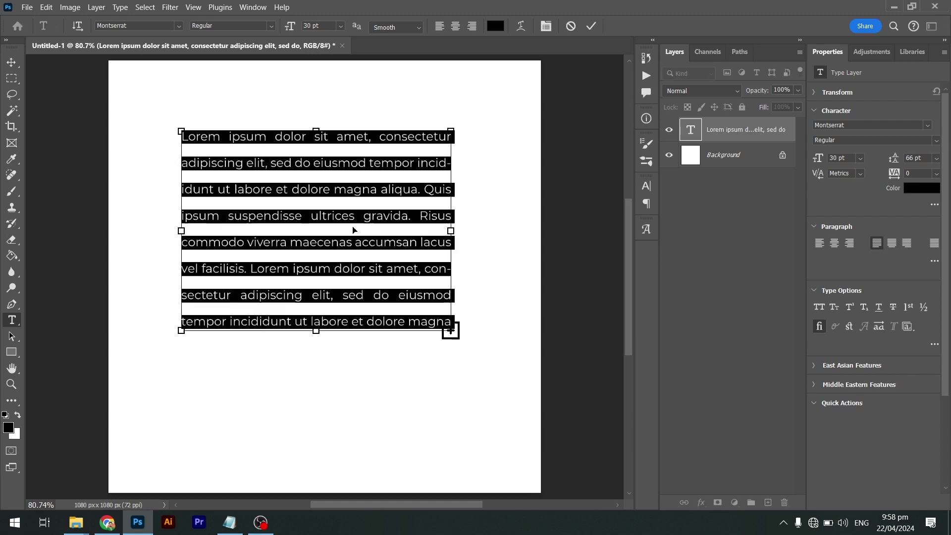
click(891, 243)
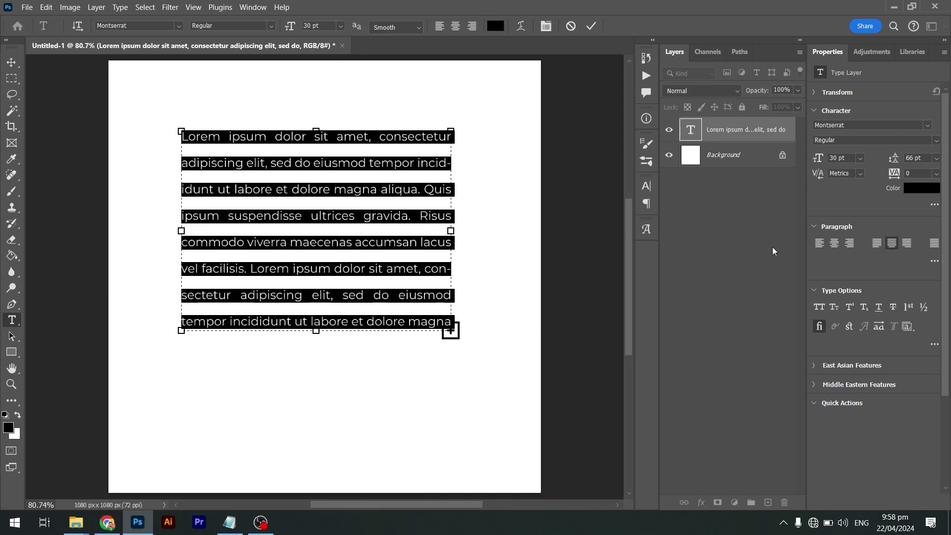
- Delete the passage running from inside "gravida" in the fourth line to inside "dolore" in the last visible line
click(399, 321)
shift+click(372, 221)
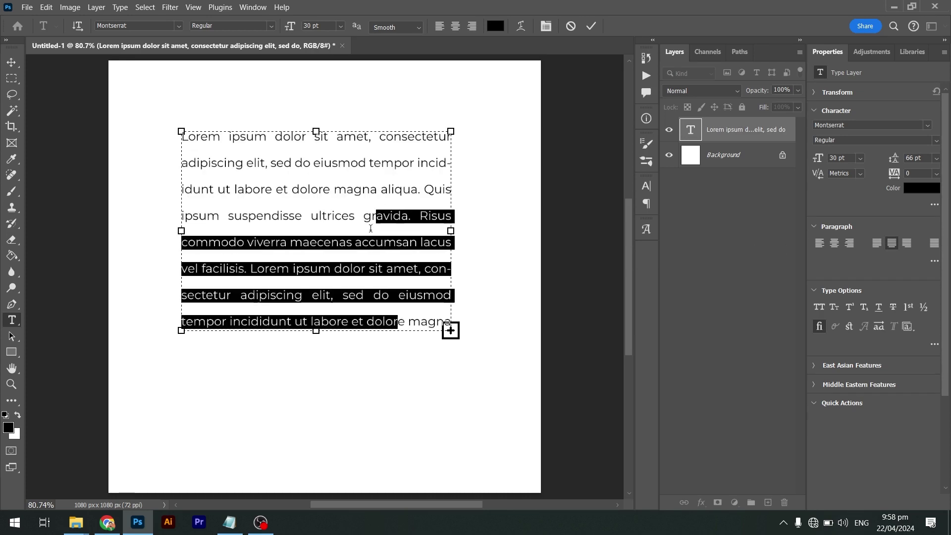
key(BackSpace)
drag(371, 302, 359, 283)
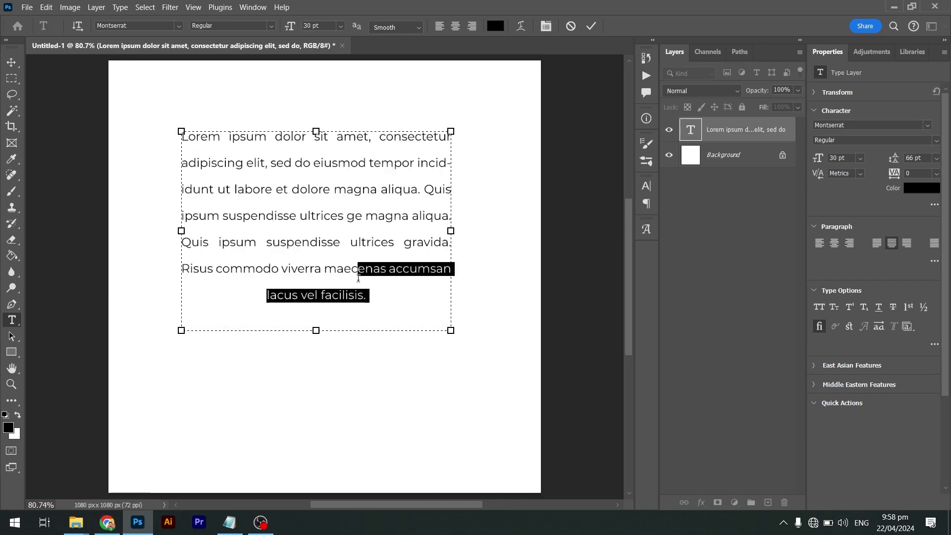
- Switch the whole paragraph's justification to last line left, and back to last line centred
key(ctrl+a)
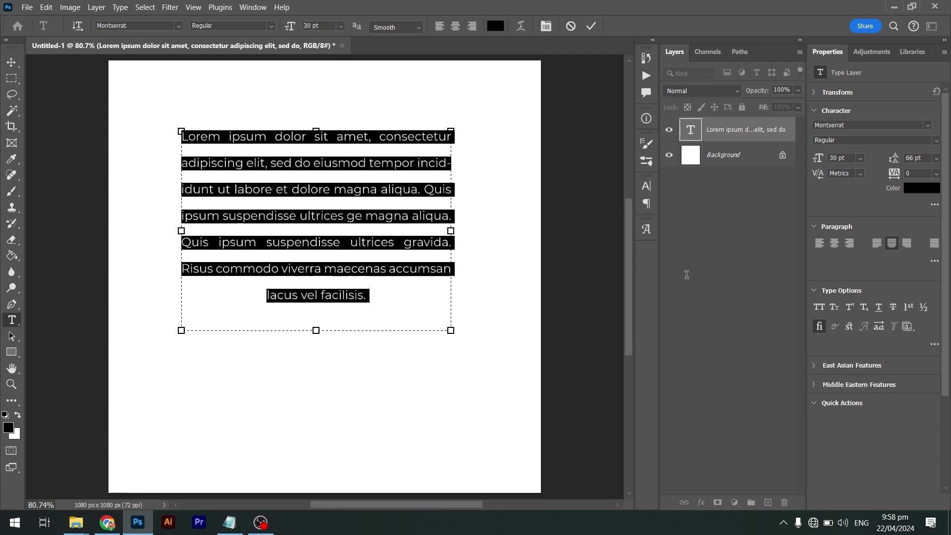
click(877, 243)
drag(284, 295, 179, 162)
key(ctrl+a)
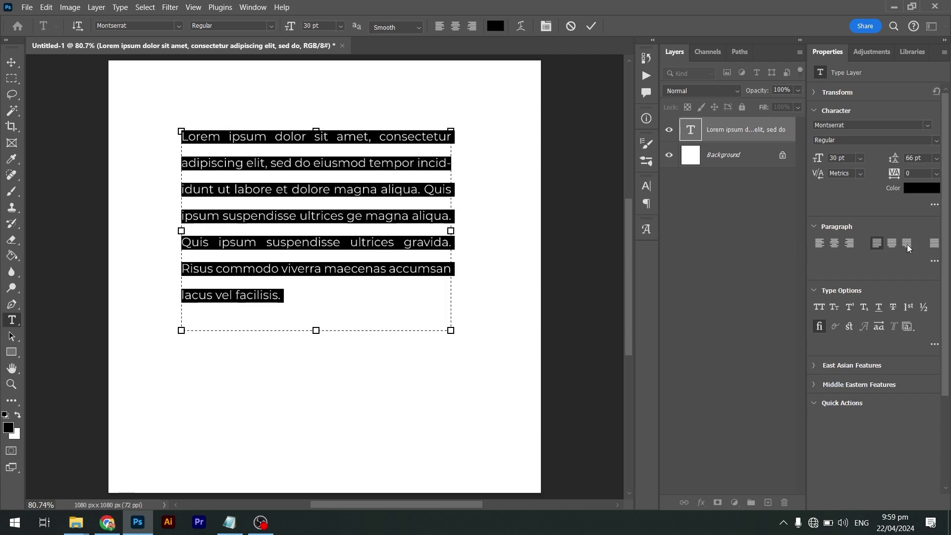
click(892, 242)
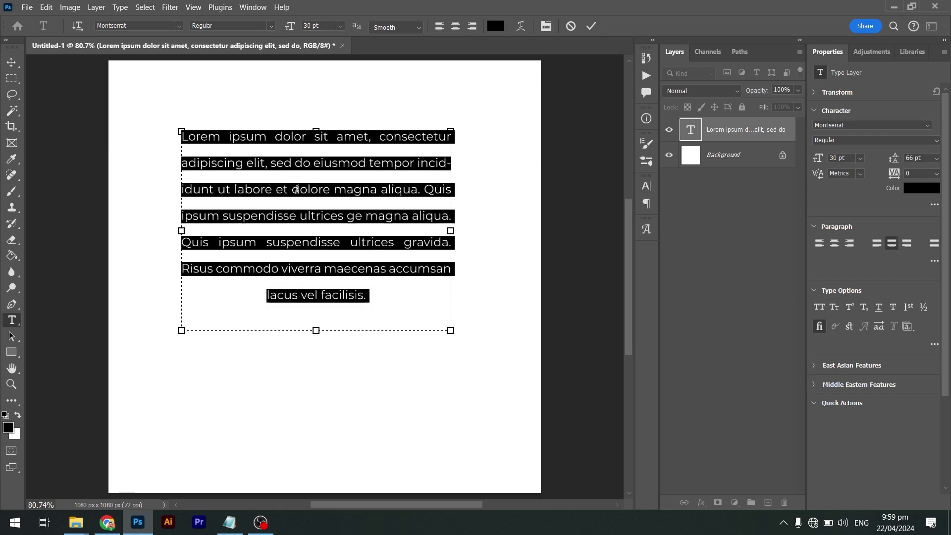
click(399, 179)
- Justify the whole paragraph with its last line aligned right, switch it to Justify all, and commit the text
drag(380, 295, 181, 137)
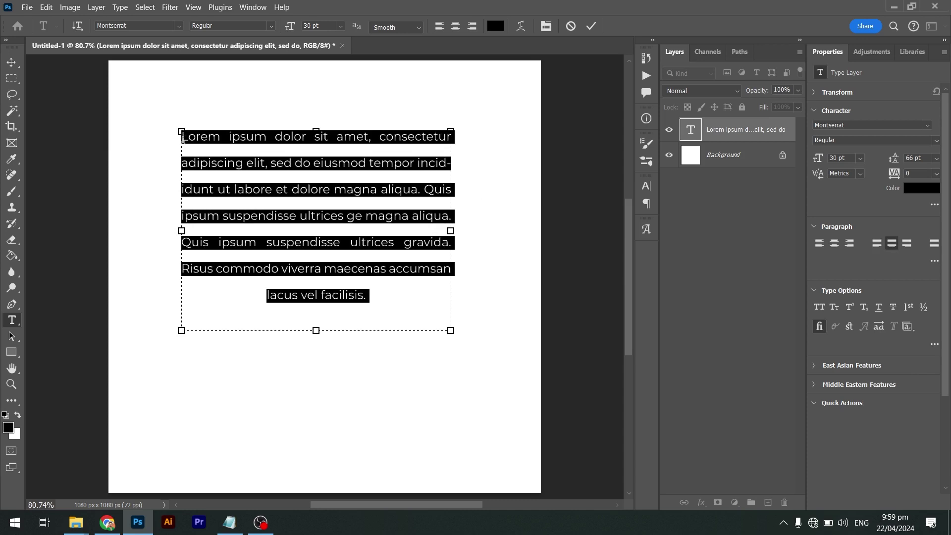
click(908, 247)
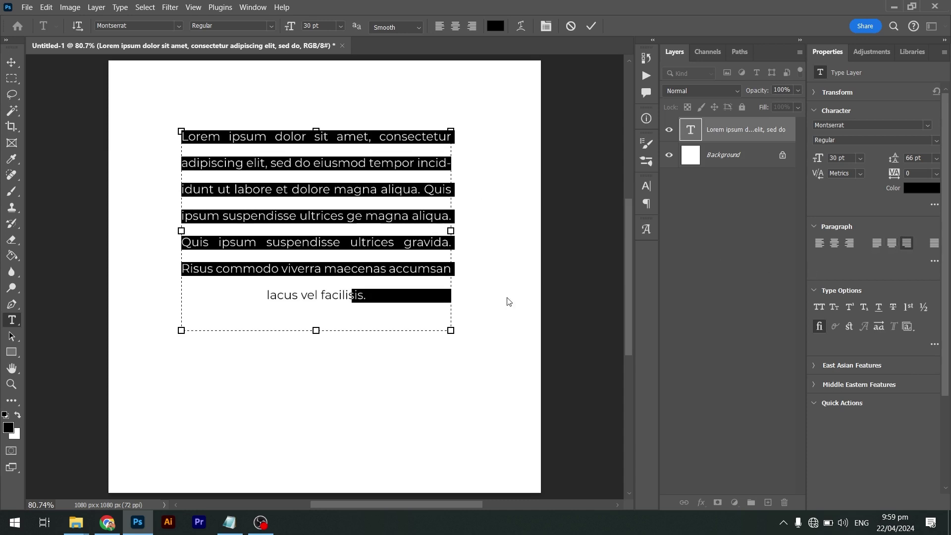
click(935, 244)
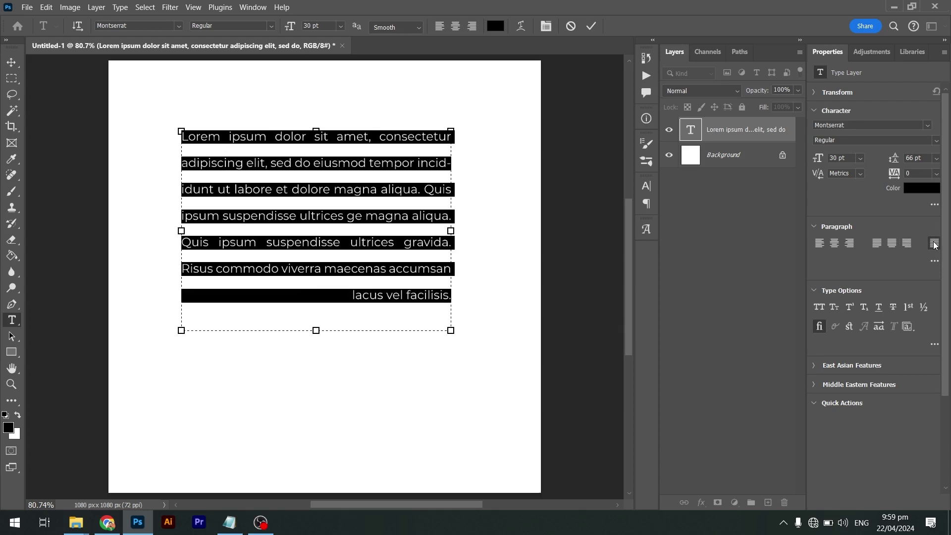
click(469, 267)
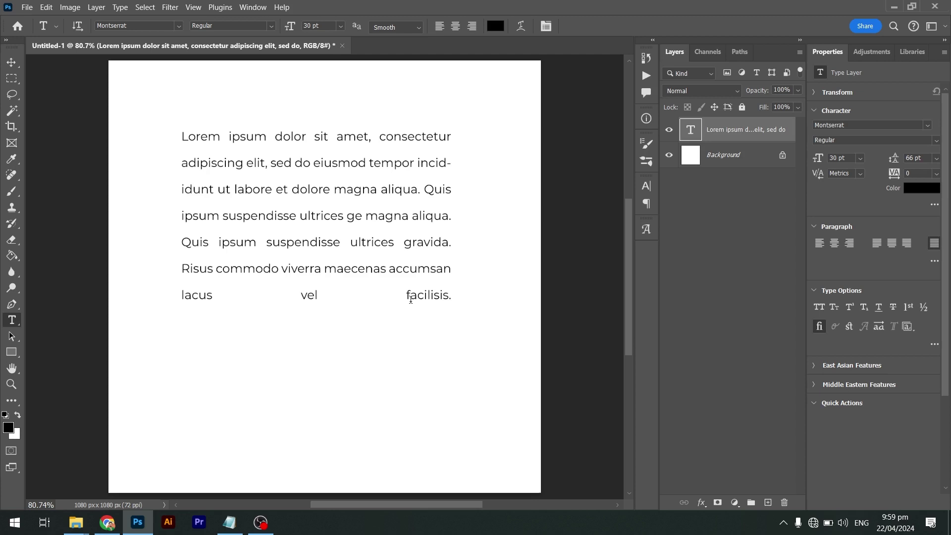
- Reopen the paragraph for editing and left-align all of its text
click(409, 269)
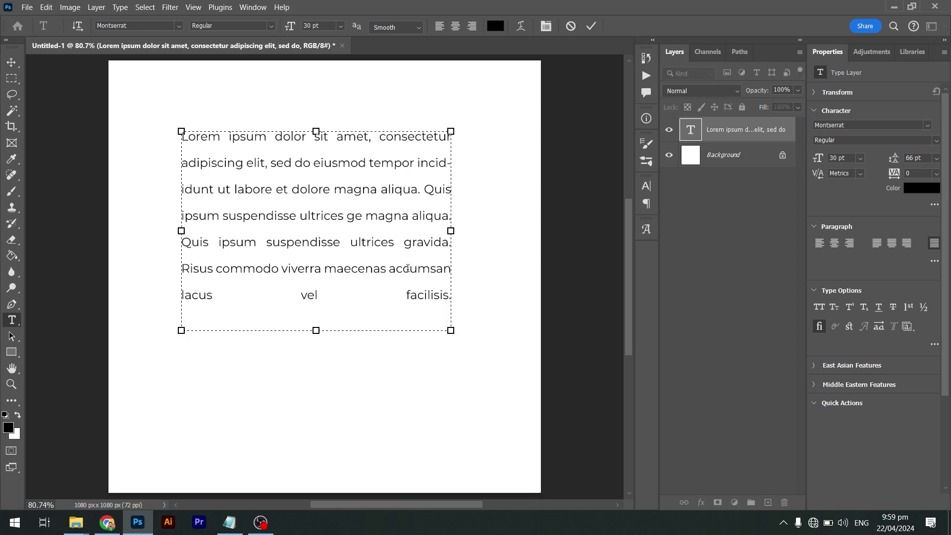
key(ctrl+a)
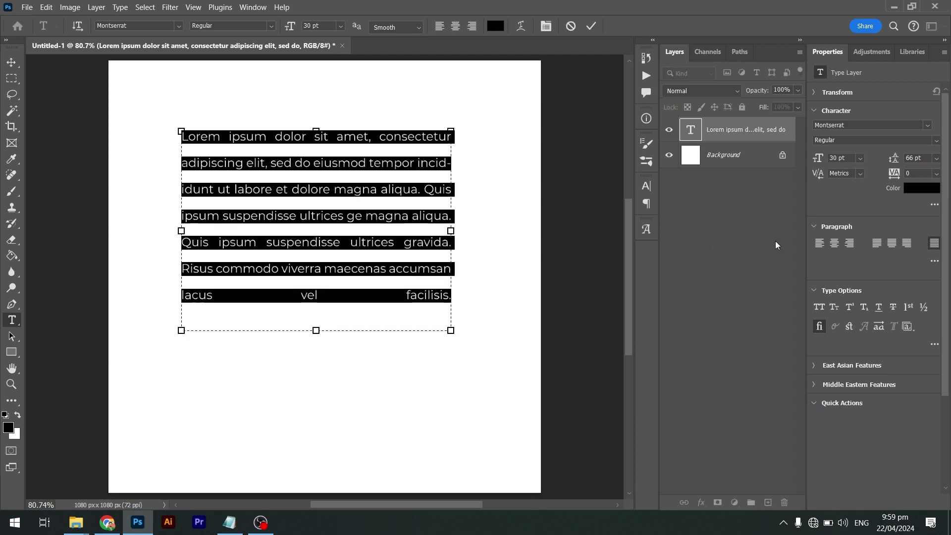
click(819, 244)
click(334, 206)
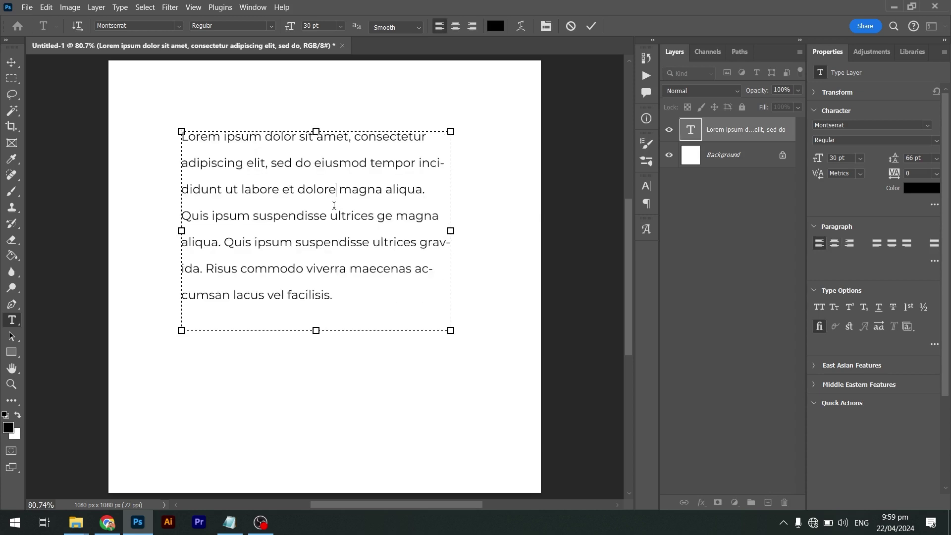
- Paste the copied Lorem ipsum text at the end of the paragraph, after "facilisis."
key(ctrl+a)
click(341, 293)
key(ctrl+v)
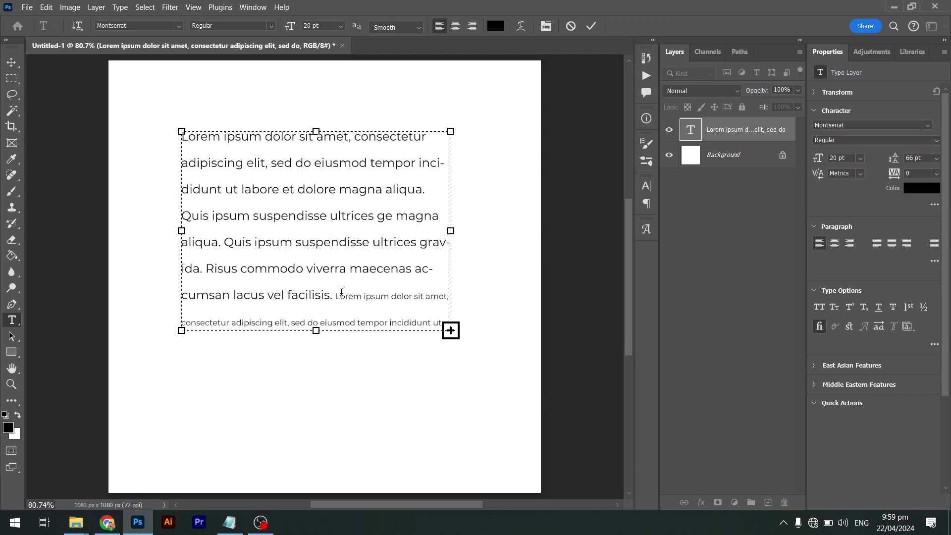
key(ctrl+Return)
- Extend the paragraph text box downward so that it has room for more lines
click(388, 301)
key(ctrl+a)
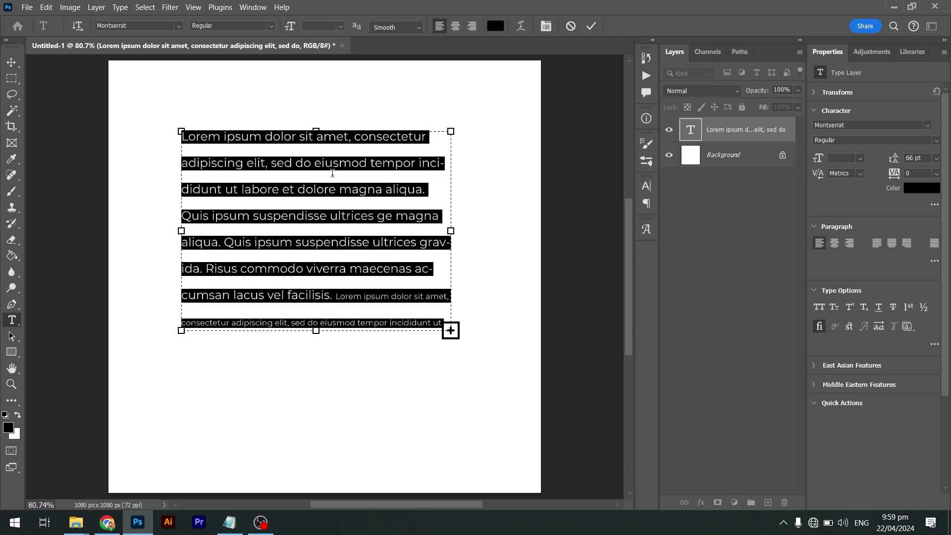
click(315, 138)
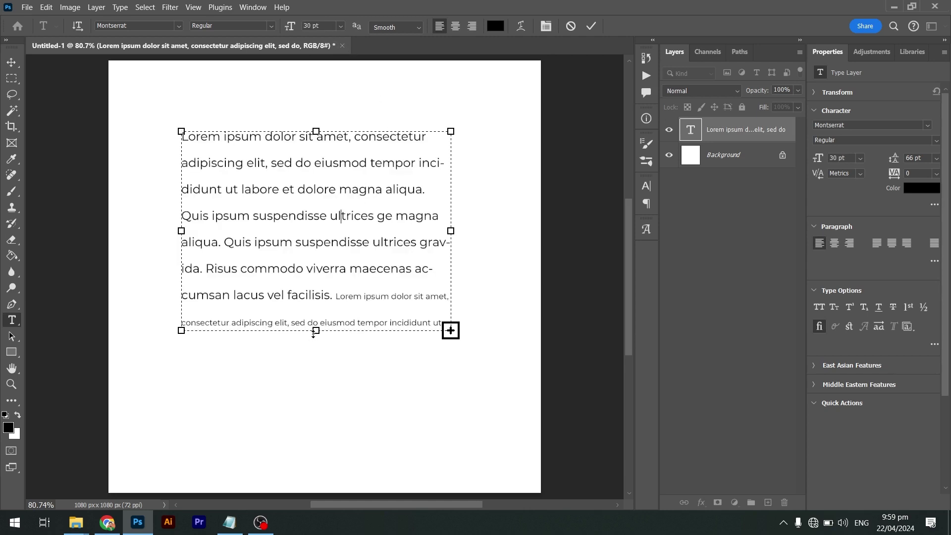
drag(314, 334, 322, 386)
- Set the font size of all the paragraph text to 24 pt and switch to the Move tool
key(ctrl+a)
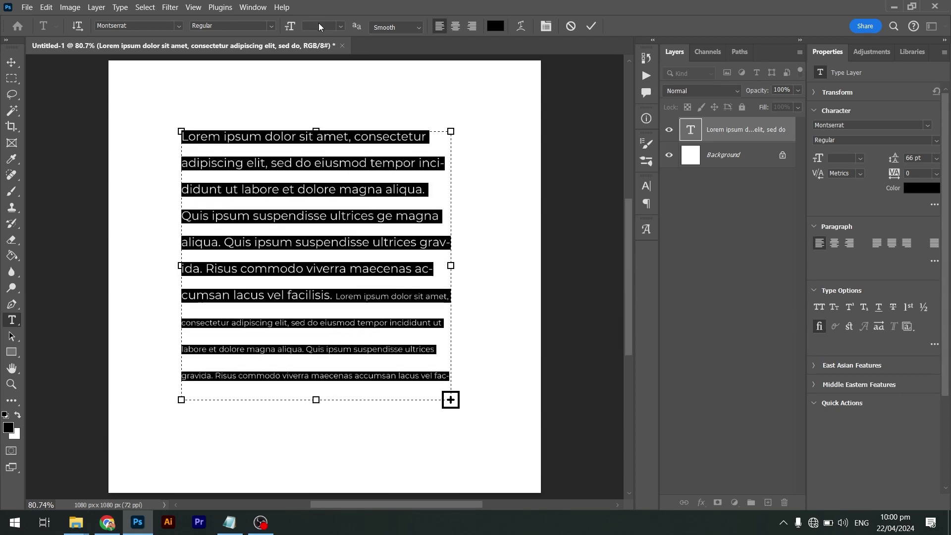
click(320, 26)
text(24)
key(Return)
click(331, 327)
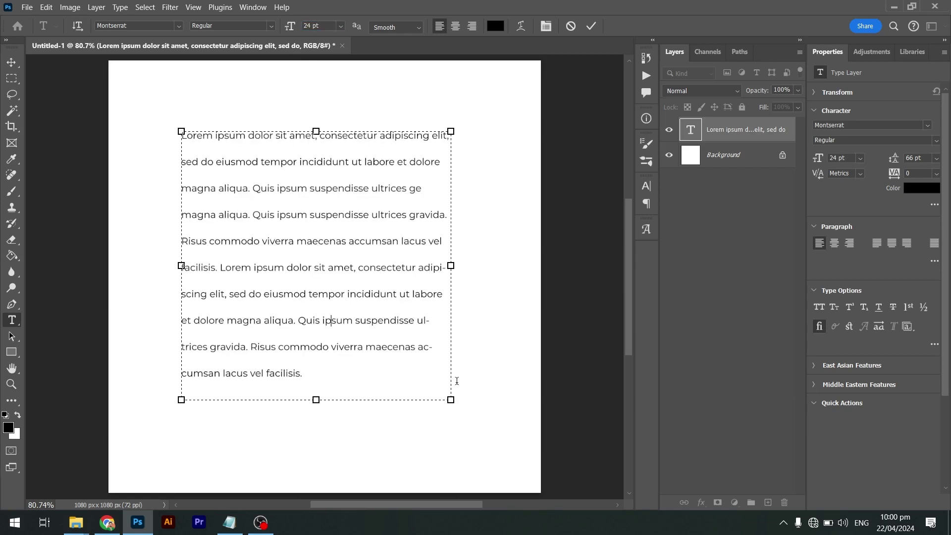
click(406, 379)
click(307, 312)
click(12, 62)
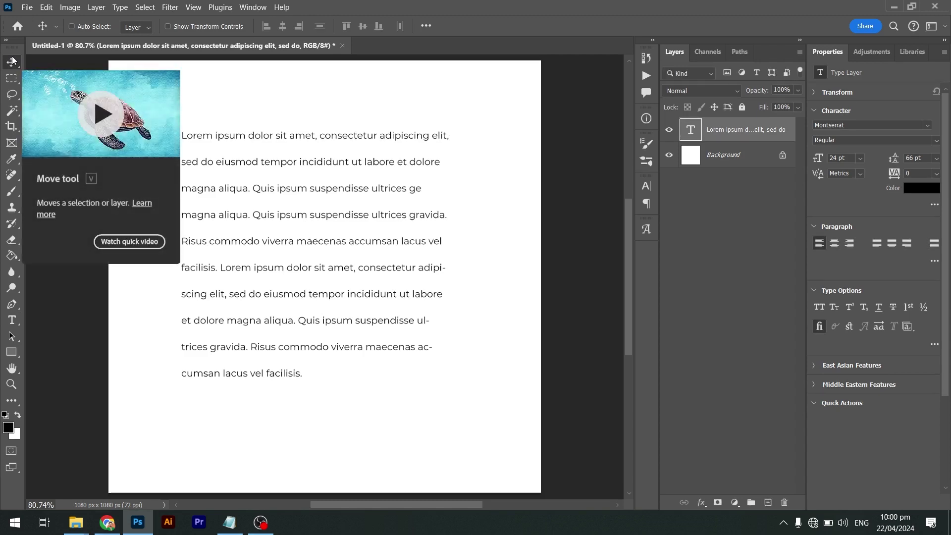